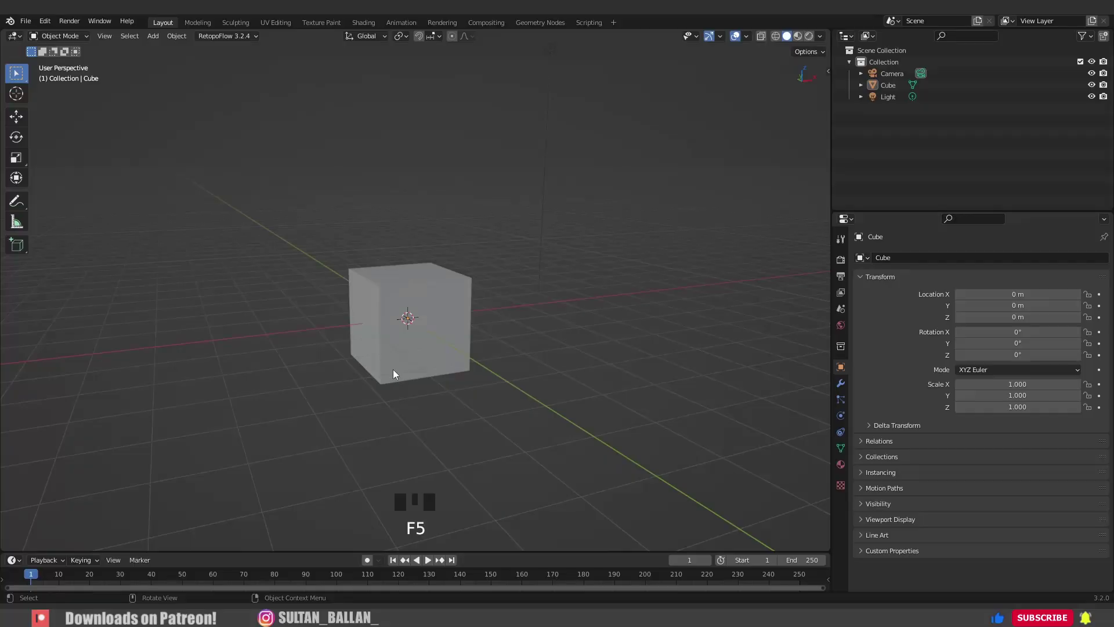
- Orbit the view and select the default cube
middle_click_drag(393, 373, 427, 298)
left_click(446, 344)
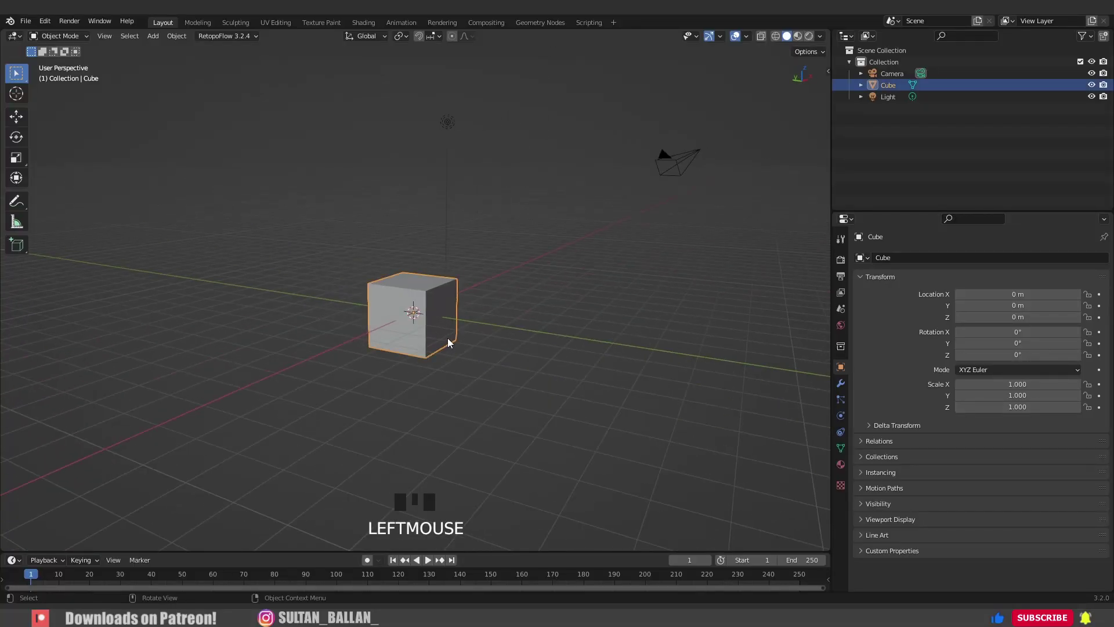
- Delete the cube, switch to front view and add a cylinder mesh
key("x")
left_click(395, 339)
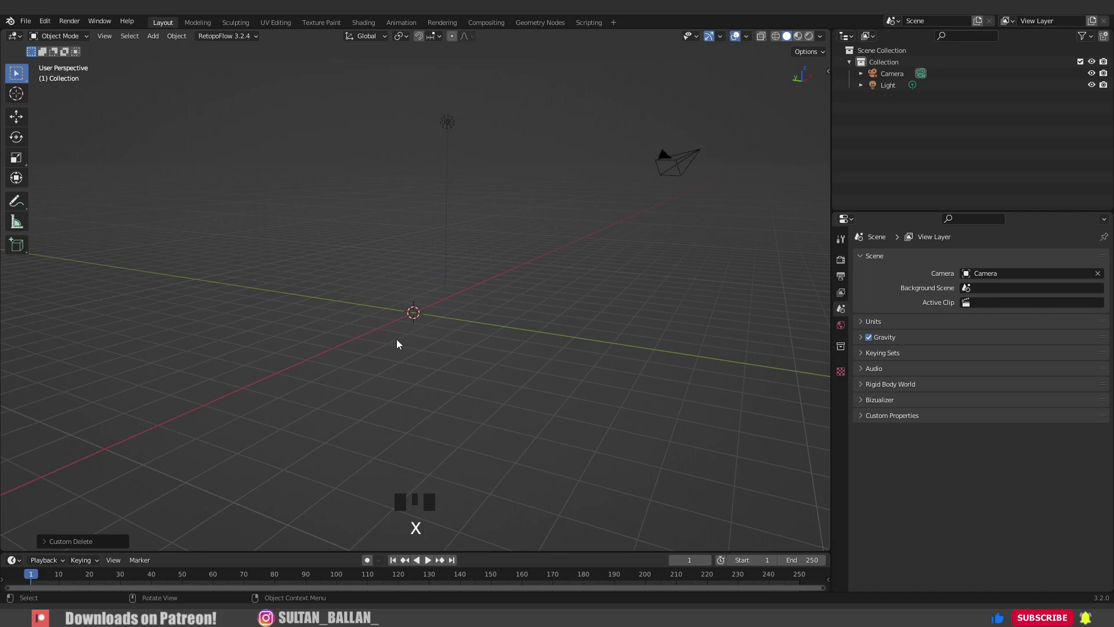
key("KP_1")
scroll(427, 337, "up", 2)
key("shift+a")
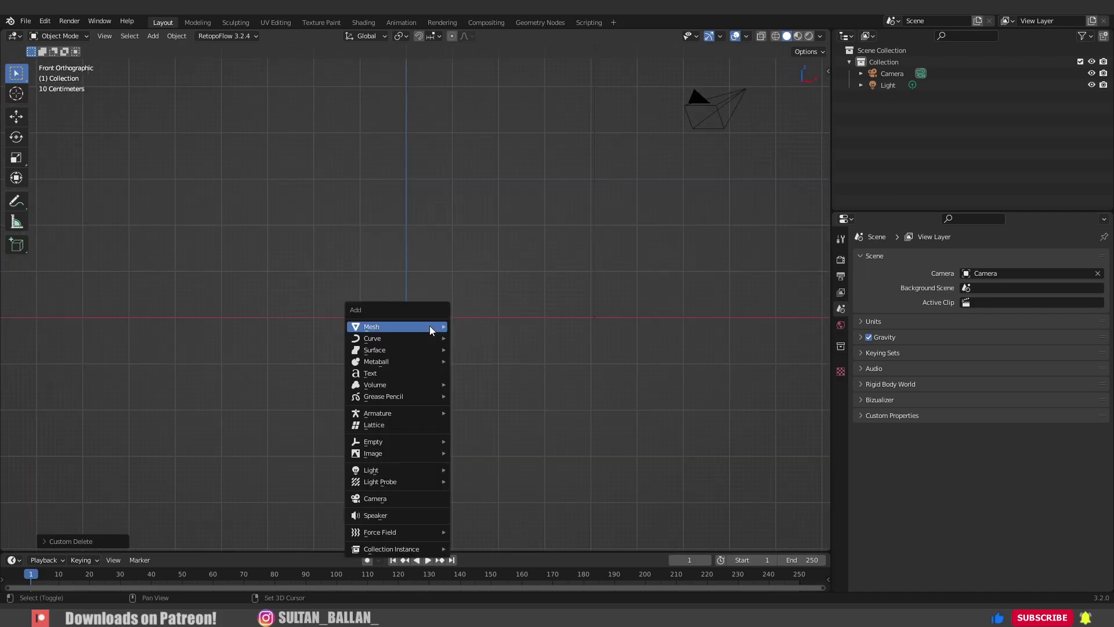
mouse_move(429, 326)
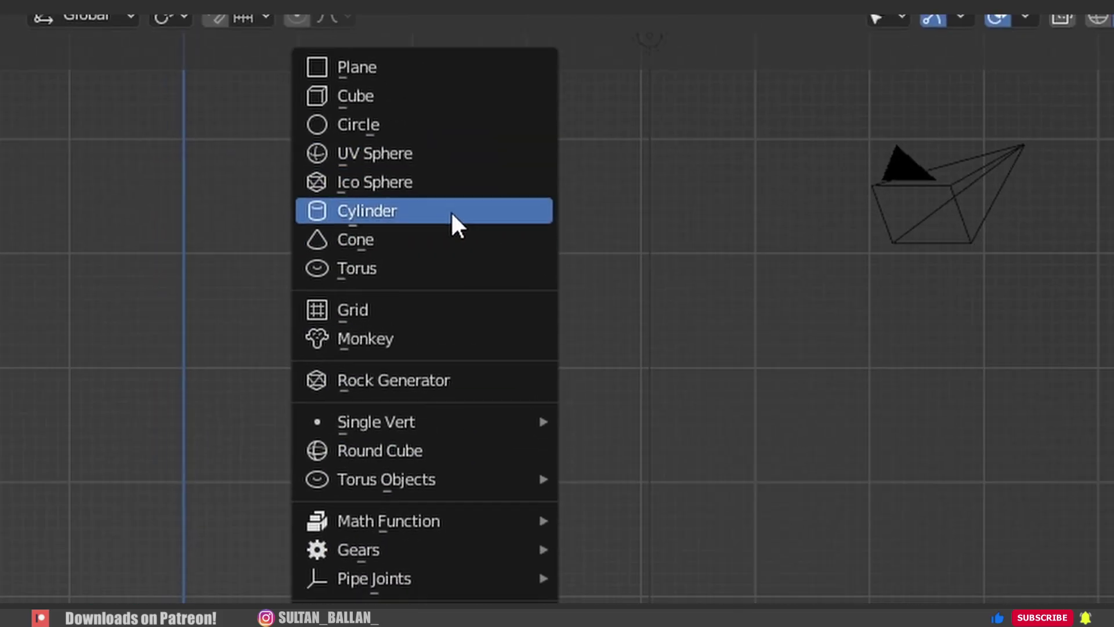
left_click(452, 213)
- Scale the cylinder to 1.308 on Z and raise it to rest on the ground
scroll(427, 317, "up", 3)
key("g")
key("z")
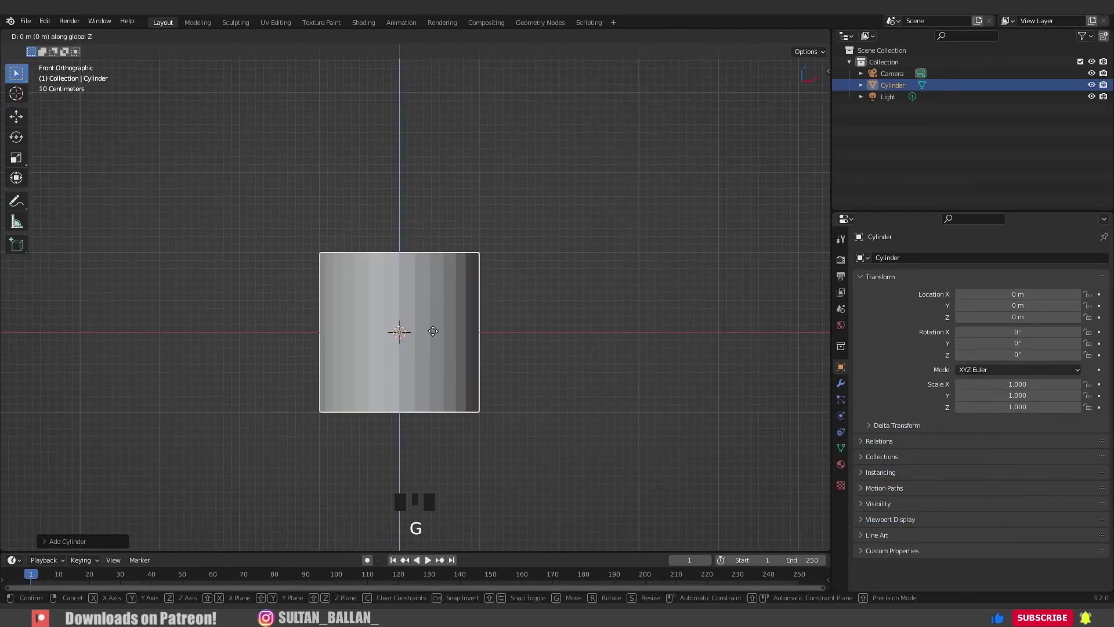
left_click(437, 250)
key("s")
key("z")
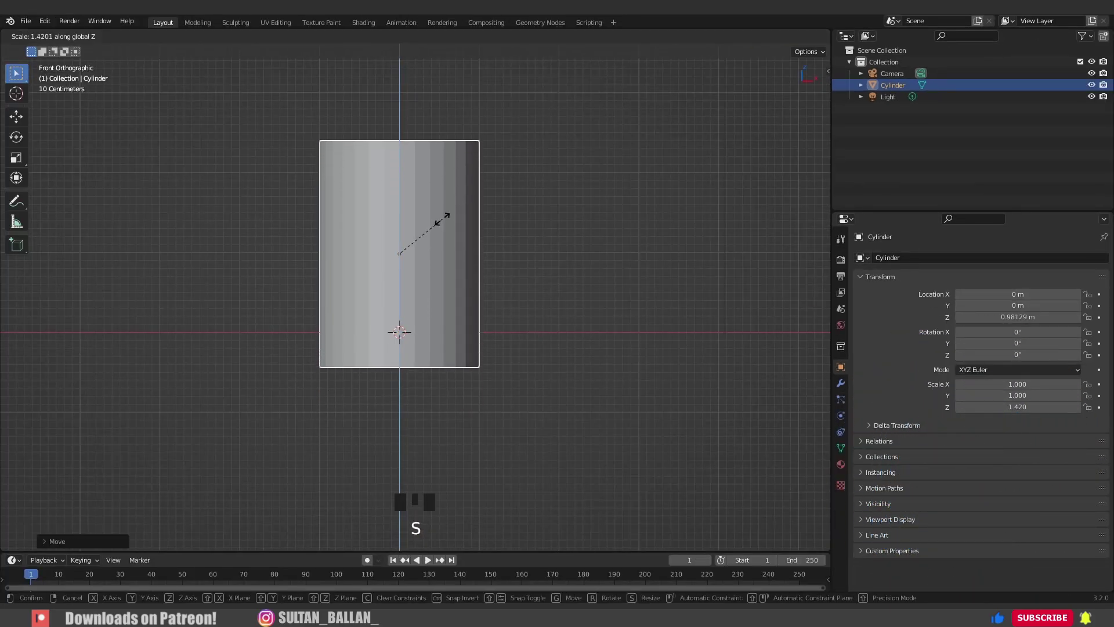
left_click(440, 225)
key("g")
key("z")
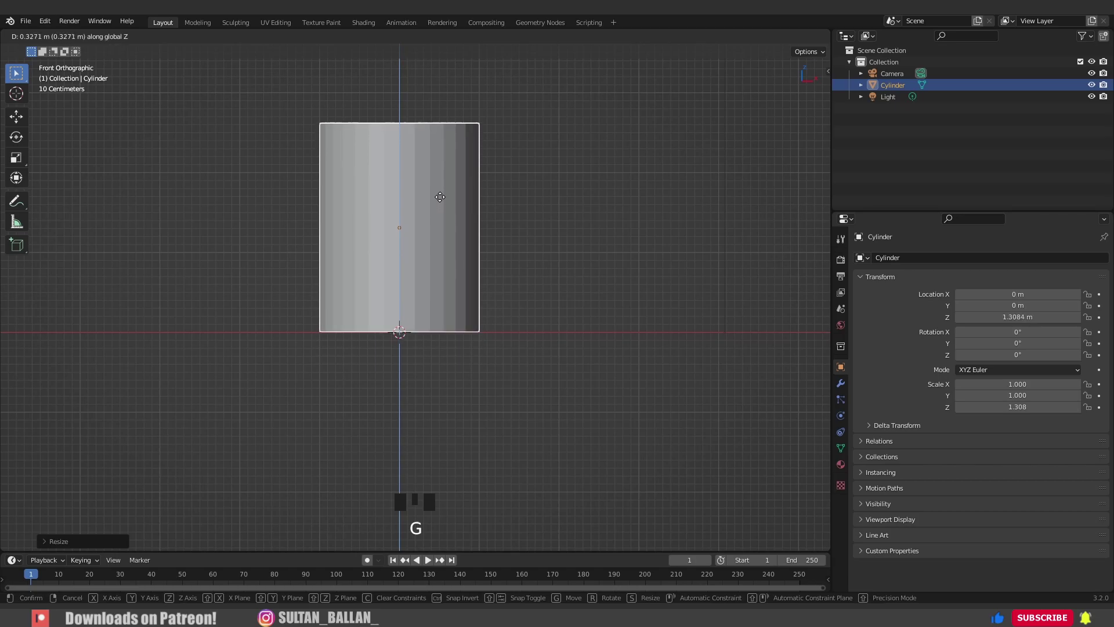
left_click(439, 198)
- In Edit Mode, add a centred middle loop cut and scale it outward
key("Tab")
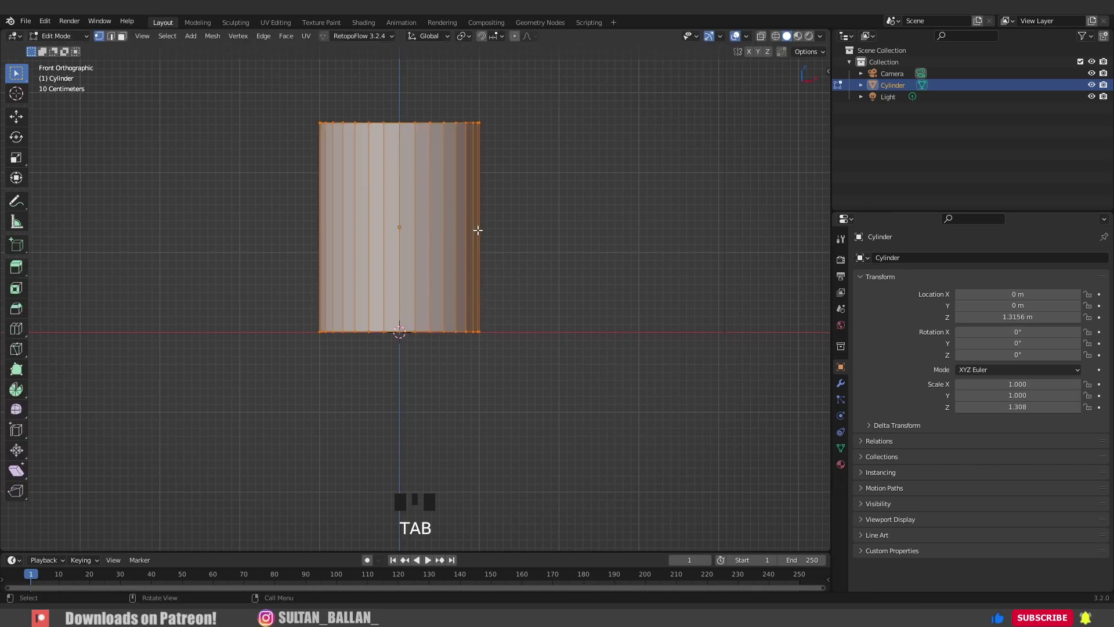
left_click(479, 228)
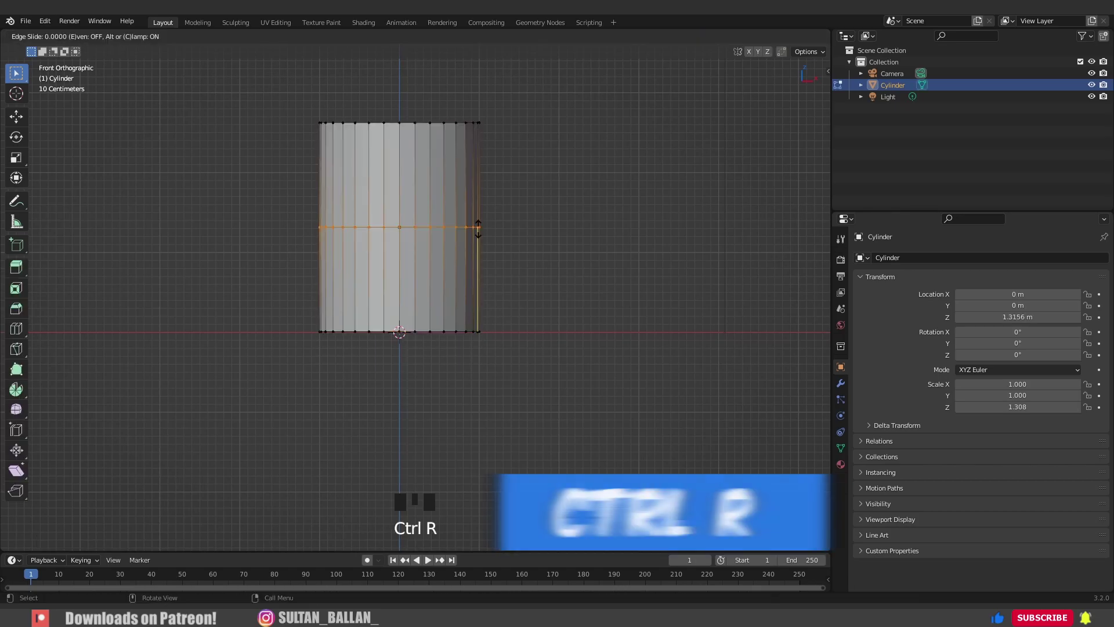
right_click(478, 229)
key("s")
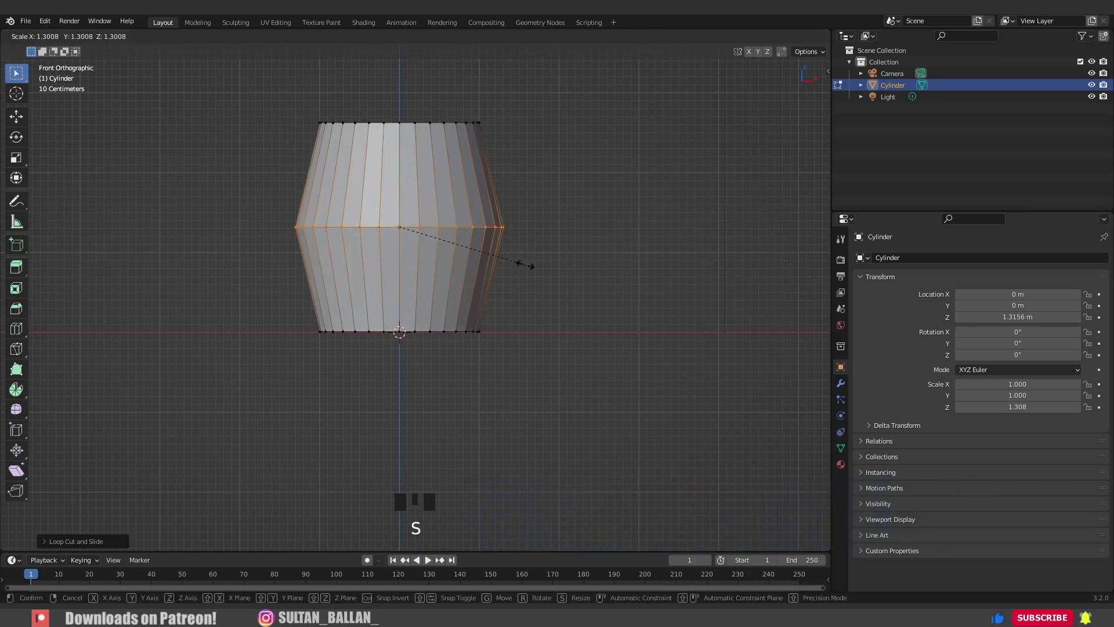
left_click(529, 268)
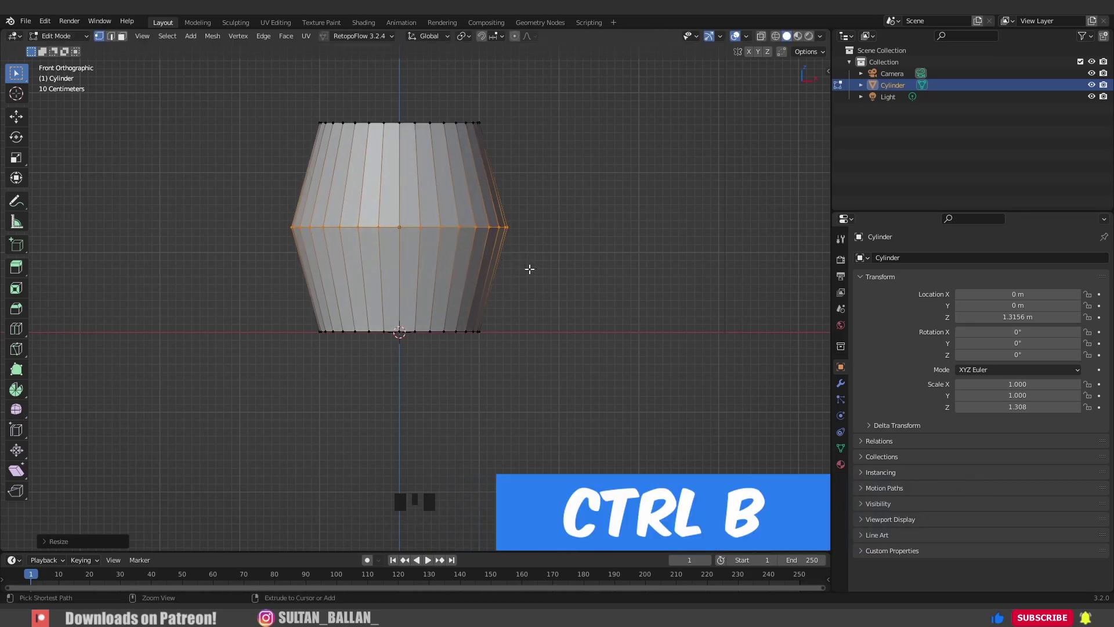
- Bevel the middle loop into seven segments, then view the barrel's top
key("ctrl+b")
scroll(553, 324, "up", 3)
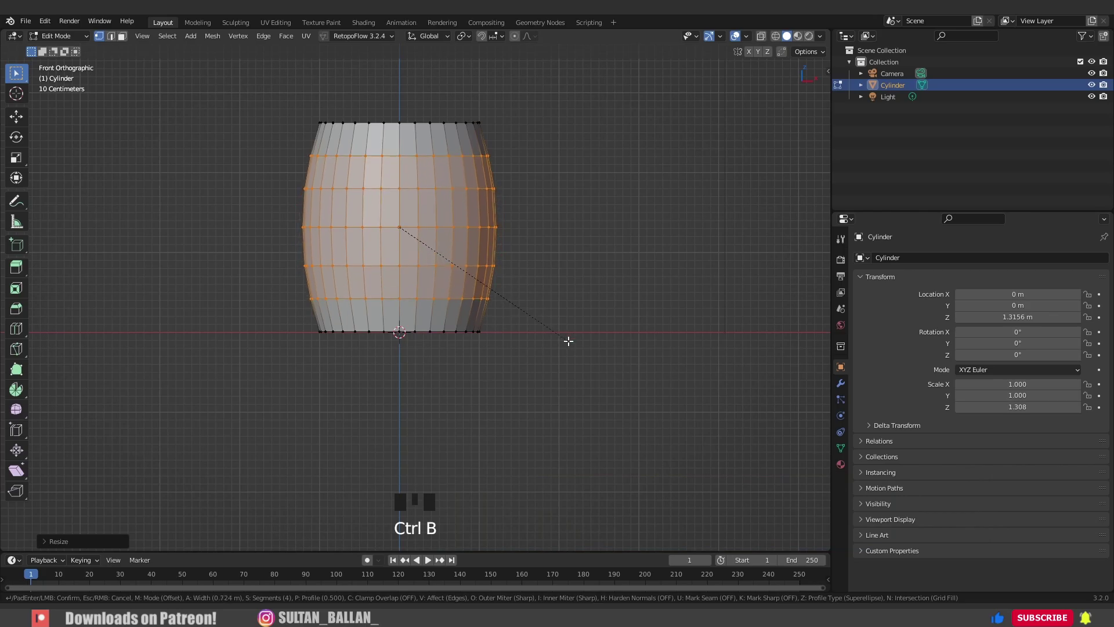
scroll(571, 347, "up", 2)
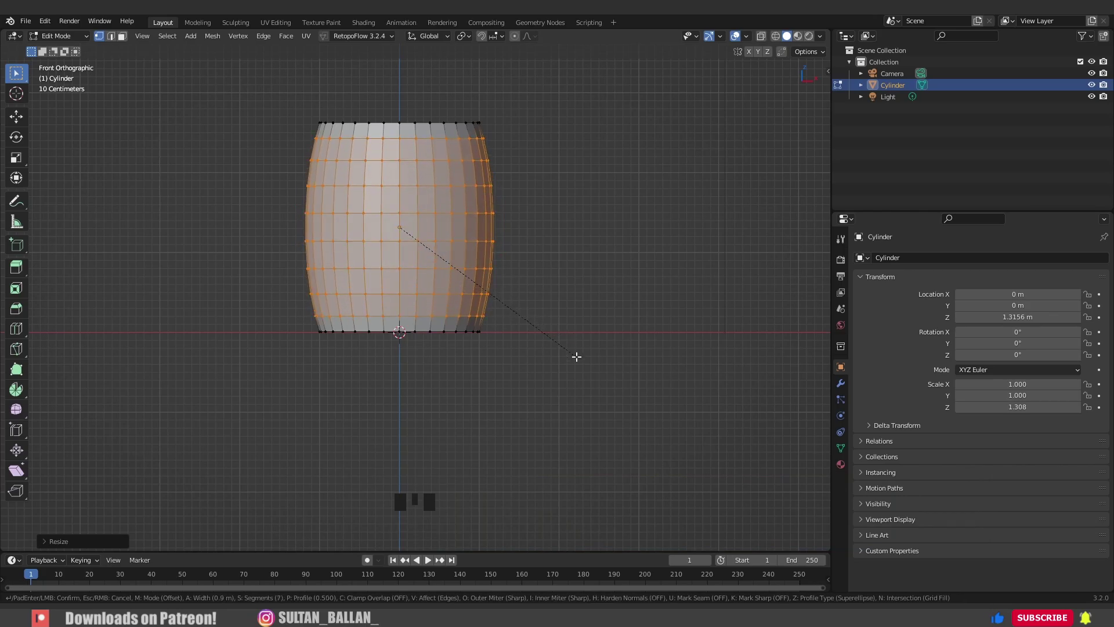
left_click(576, 356)
middle_click_drag(533, 261, 501, 302)
middle_click_drag(474, 258, 447, 294)
- Select the barrel's top and bottom faces and inset them to form a rim
key("3")
left_click(419, 166)
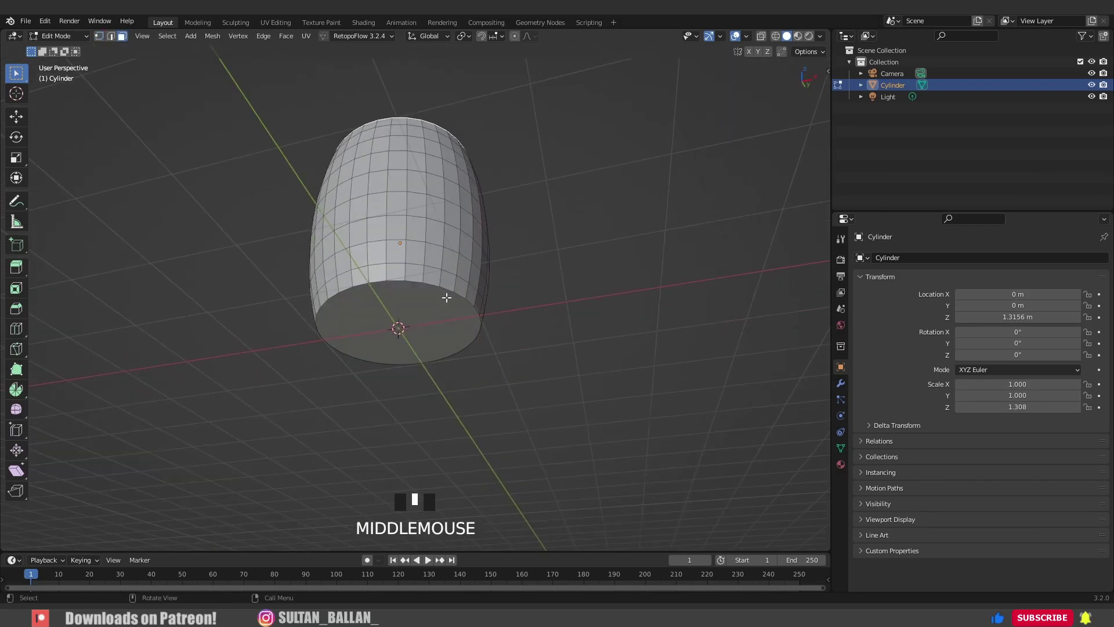
left_click(448, 299, "shift")
scroll(468, 201, "up", 2)
middle_click_drag(468, 201, 470, 366)
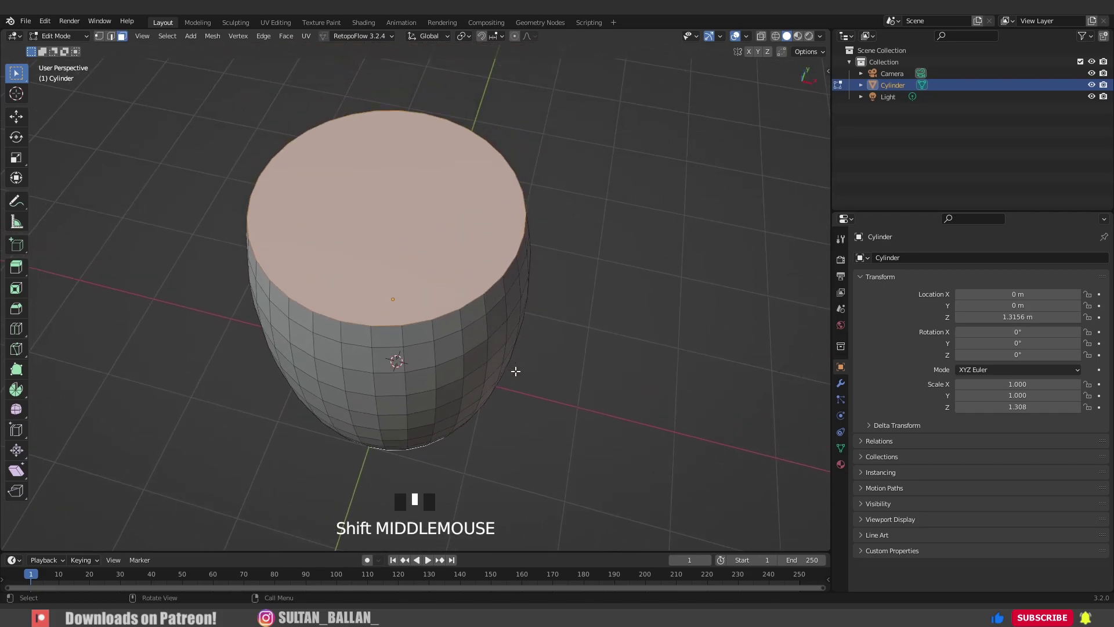
key("i")
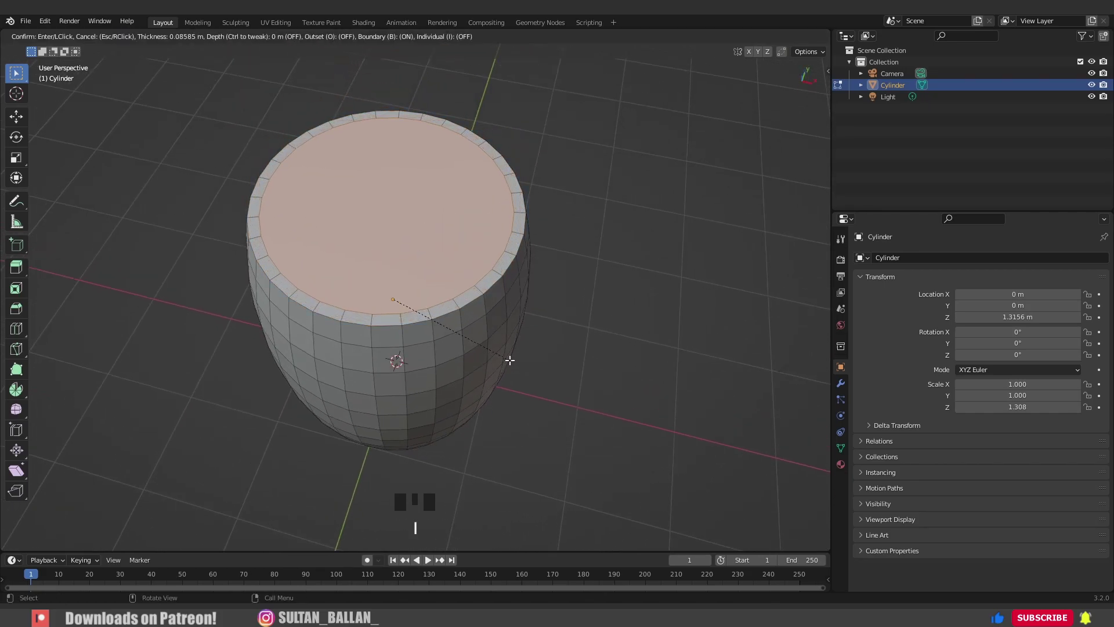
middle_click_drag(510, 360, 391, 368)
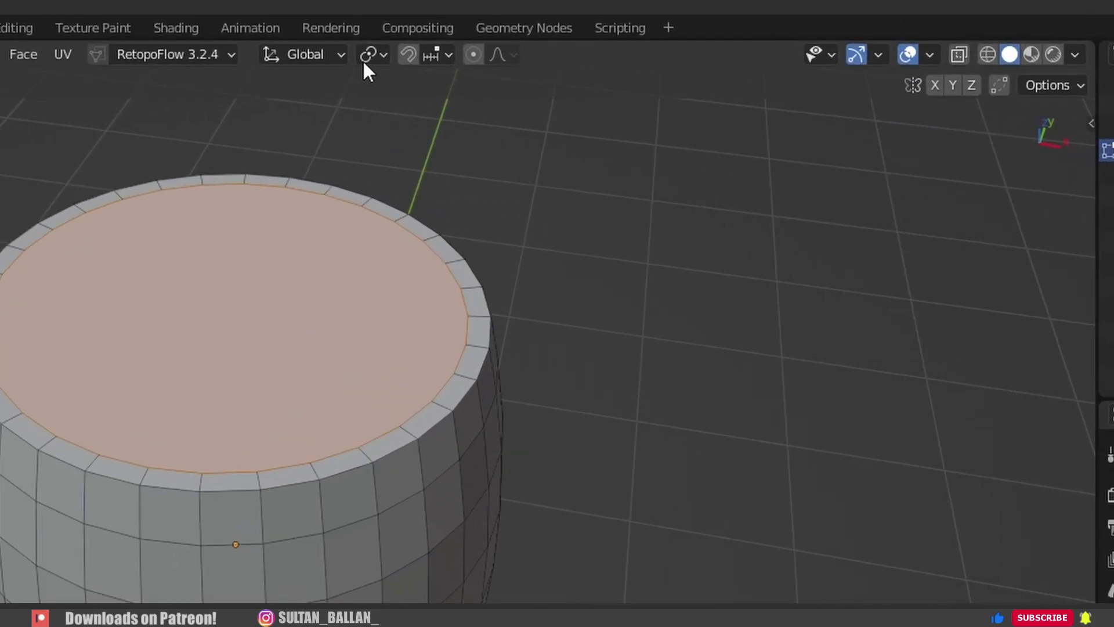
- Set the pivot to Individual Origins and extrude the inner faces 0.08 m downward
left_click(465, 35)
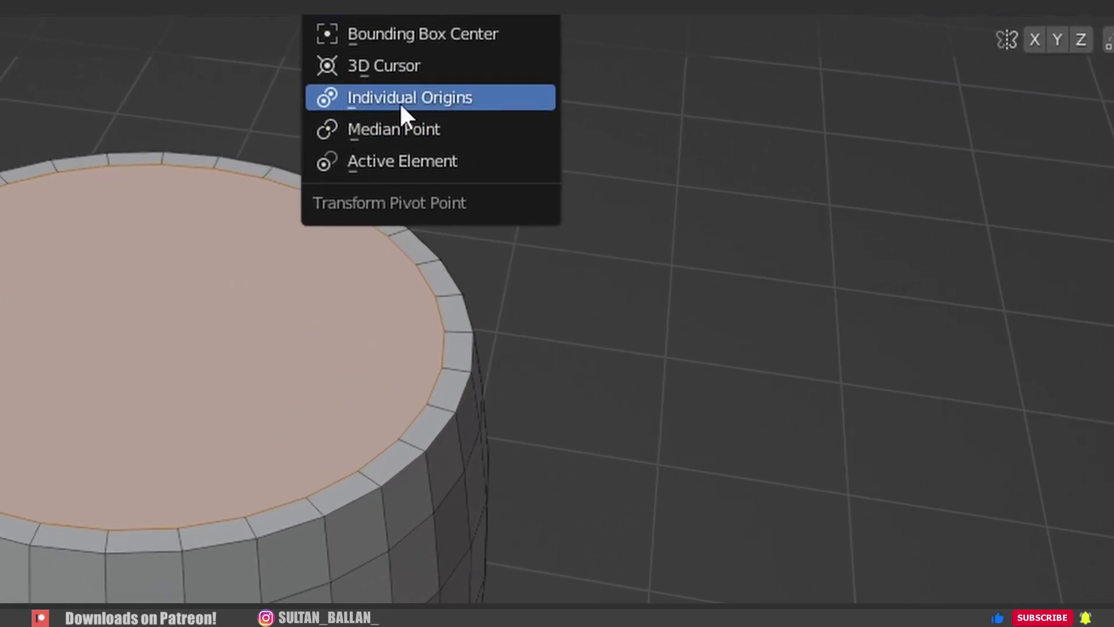
left_click(401, 105)
middle_click_drag(335, 194, 425, 185)
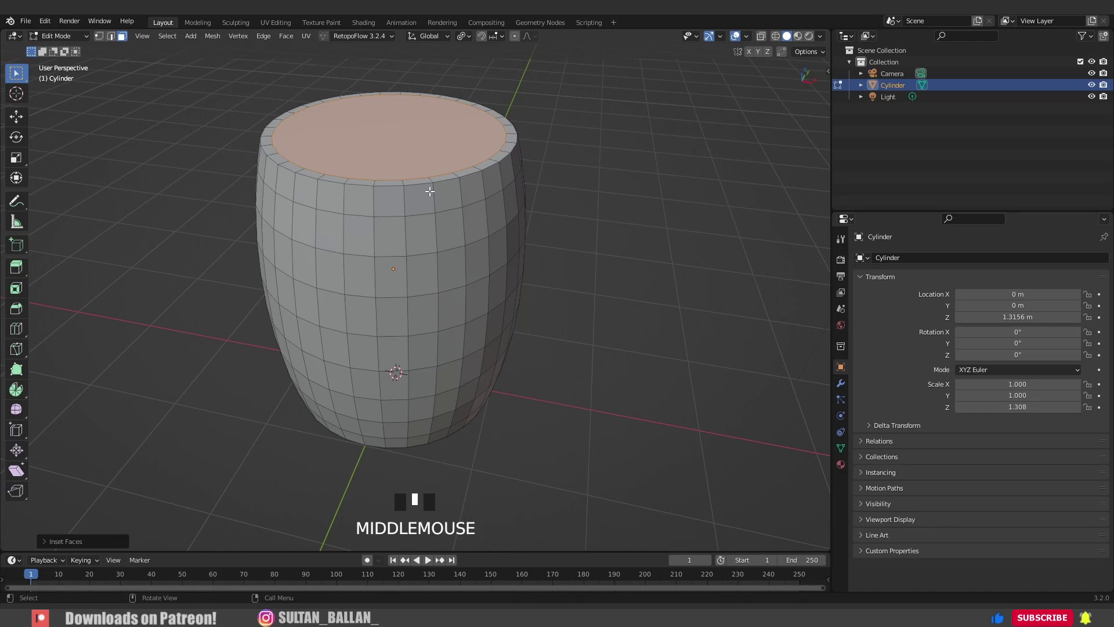
key("e")
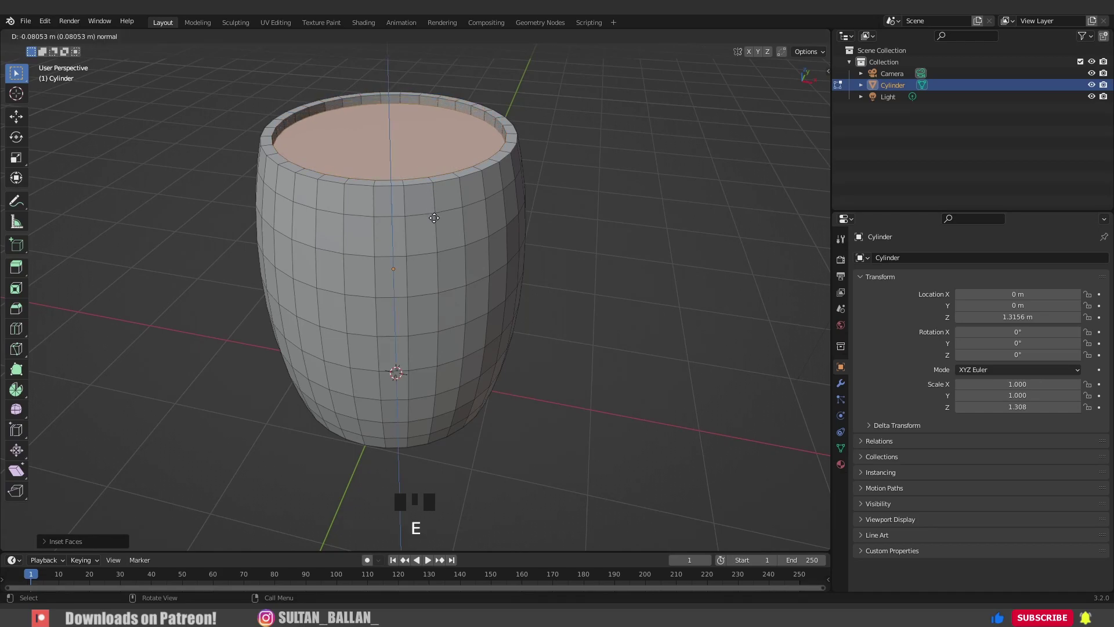
left_click(437, 230)
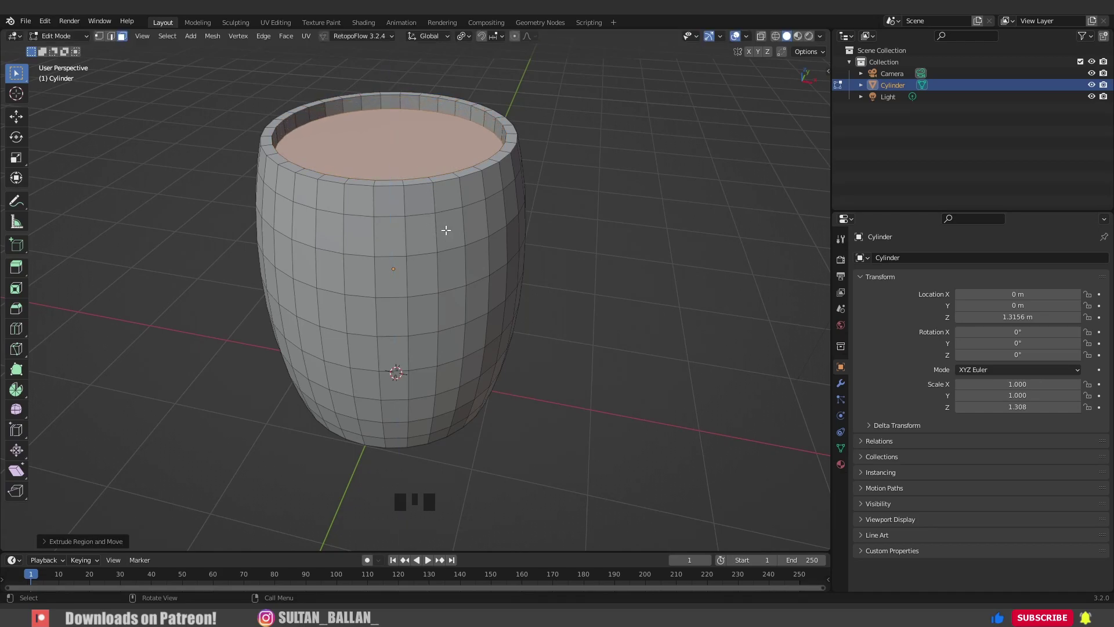
middle_click_drag(445, 232, 404, 273)
- Select an upper and a lower band of faces around the barrel
key("1")
left_click(409, 129, "alt+shift")
left_click(406, 304, "alt+shift")
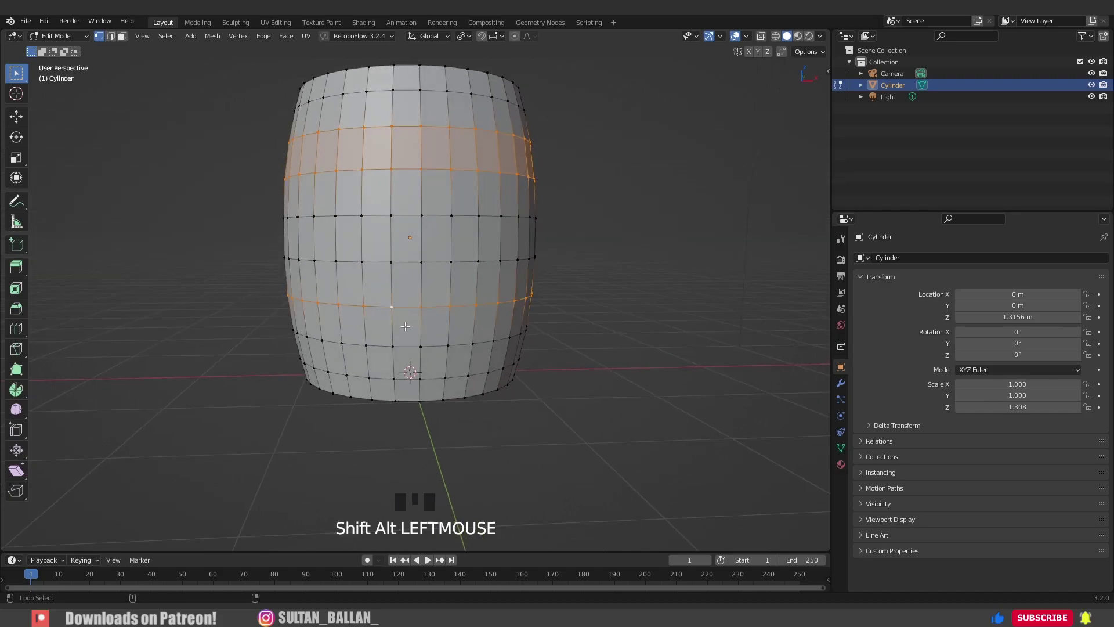
left_click(406, 345, "alt+shift")
scroll(405, 344, "down", 2)
middle_click_drag(406, 344, 388, 290)
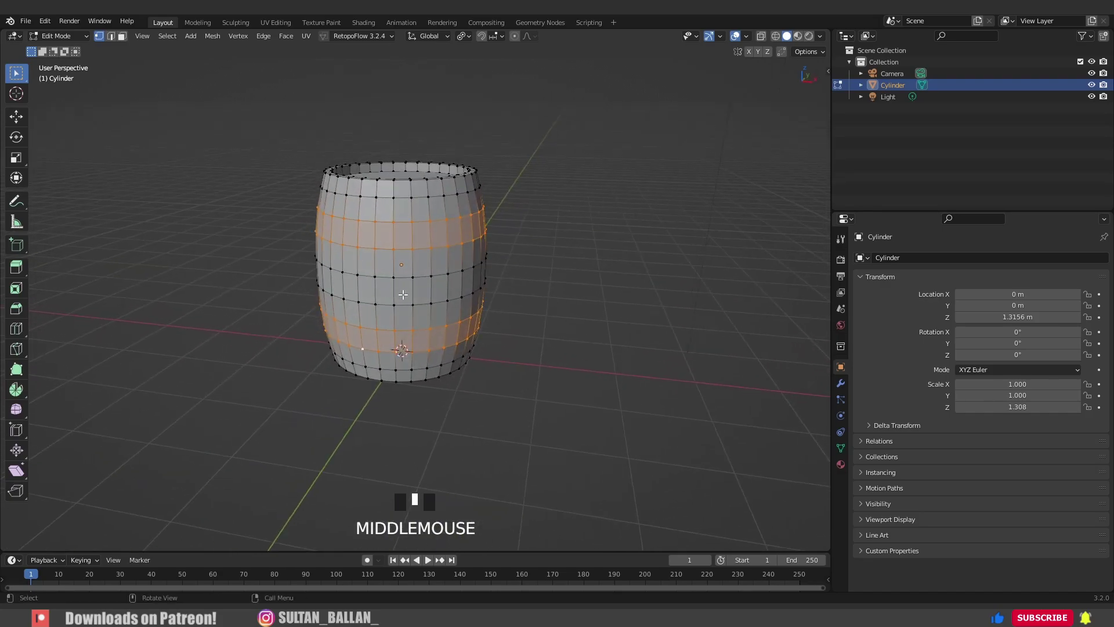
- Duplicate the two bands in place and separate them into Cylinder.001
key("shift+d")
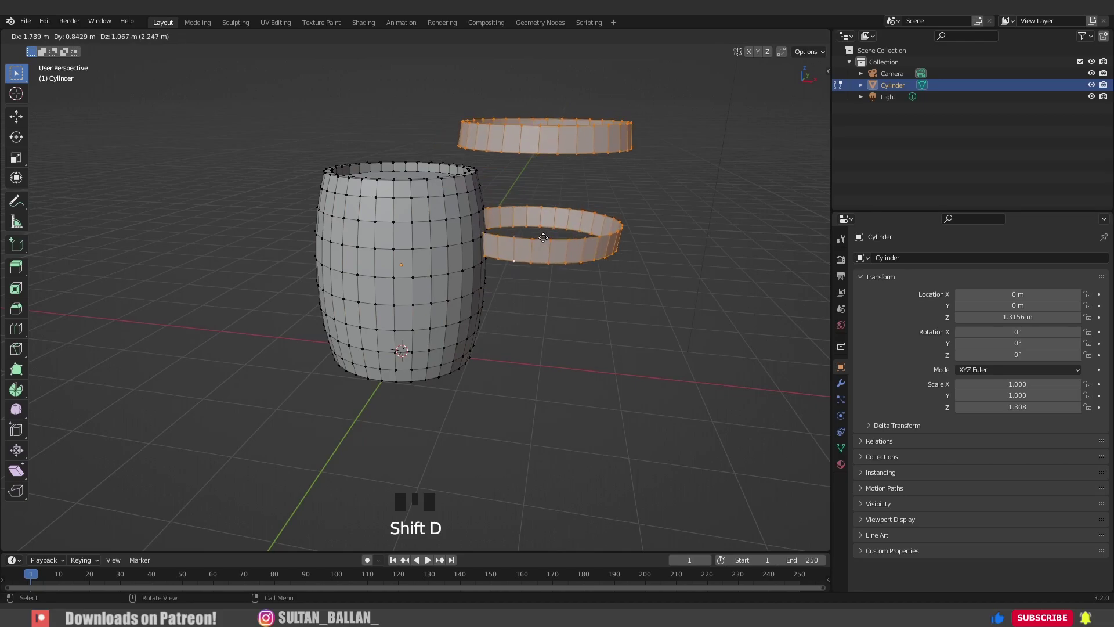
right_click(428, 484)
key("p")
left_click(428, 483)
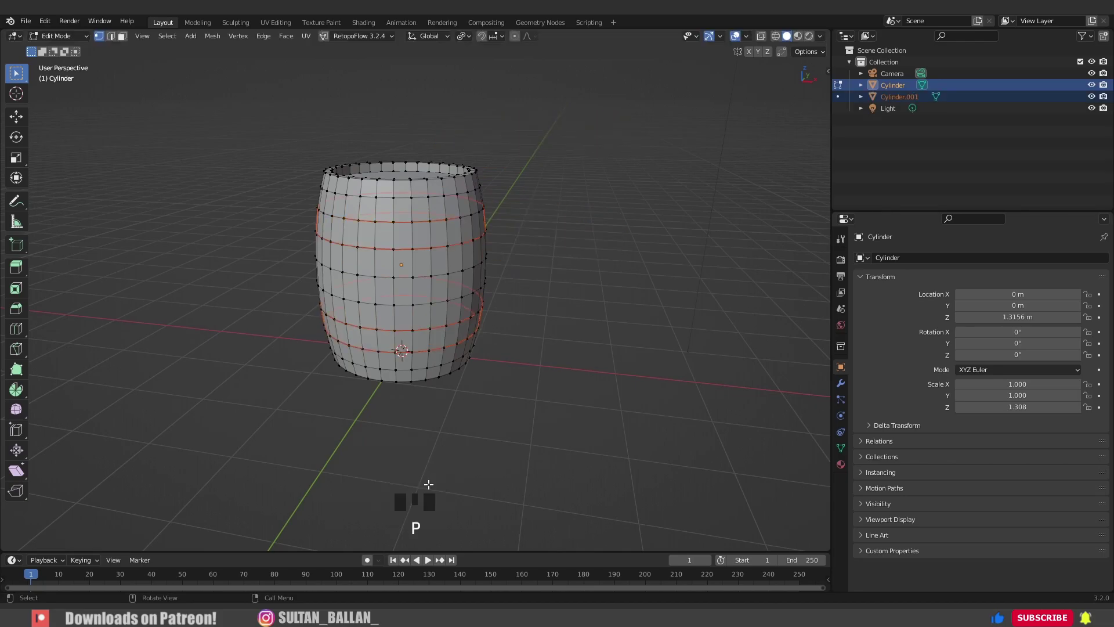
key("Tab")
- Select all of the bands' vertices and push them outward along their normals
left_click(397, 235)
scroll(448, 257, "up", 2)
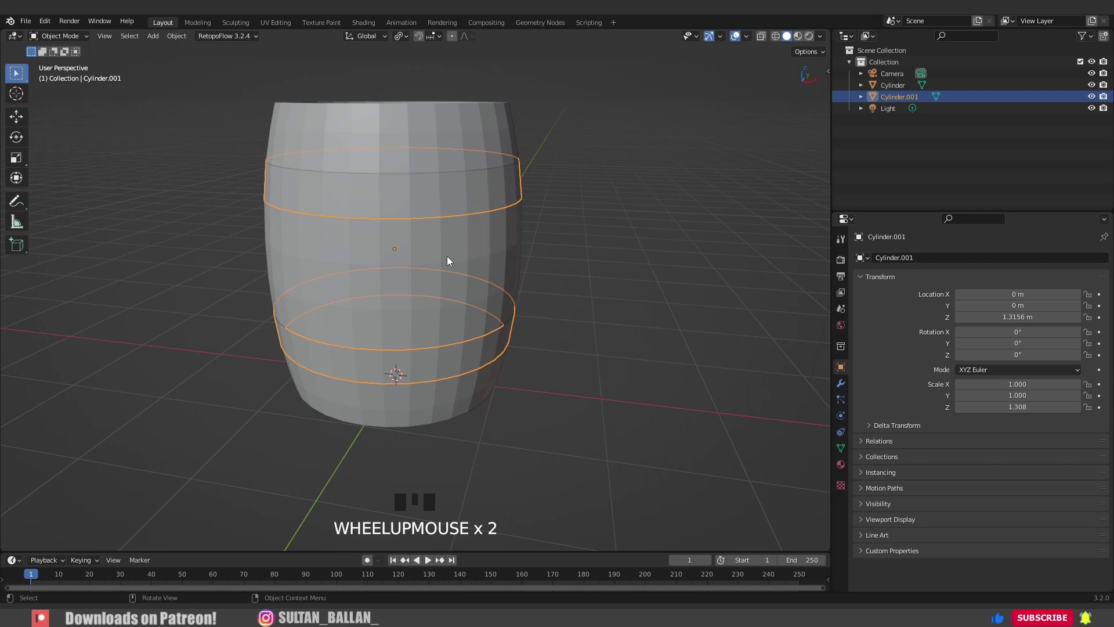
middle_click_drag(448, 257, 471, 264, "shift")
key("Tab")
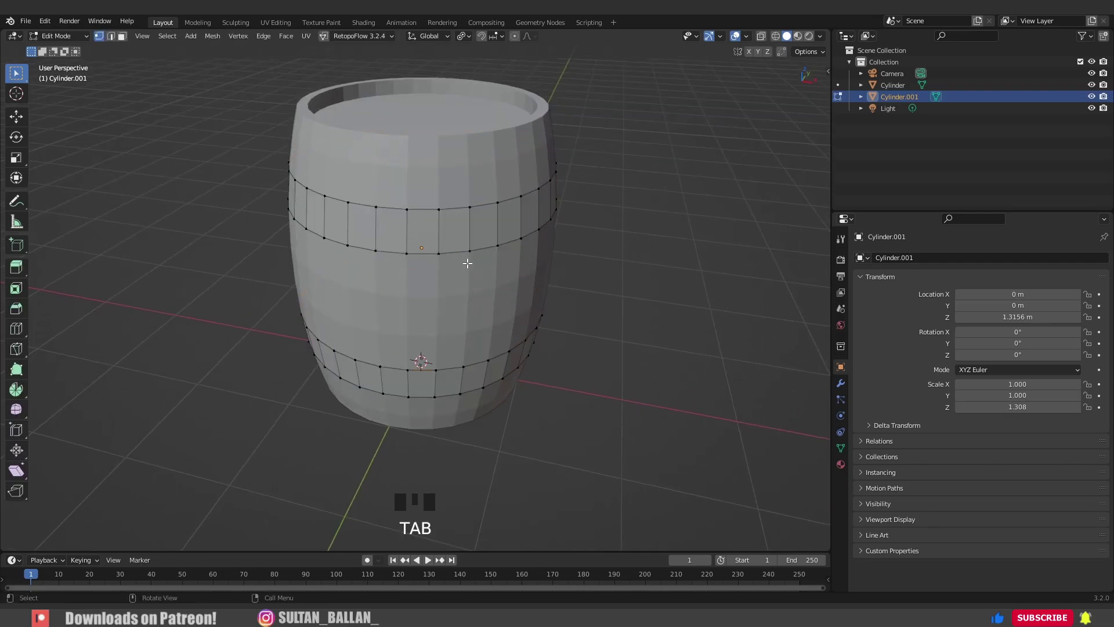
key("a")
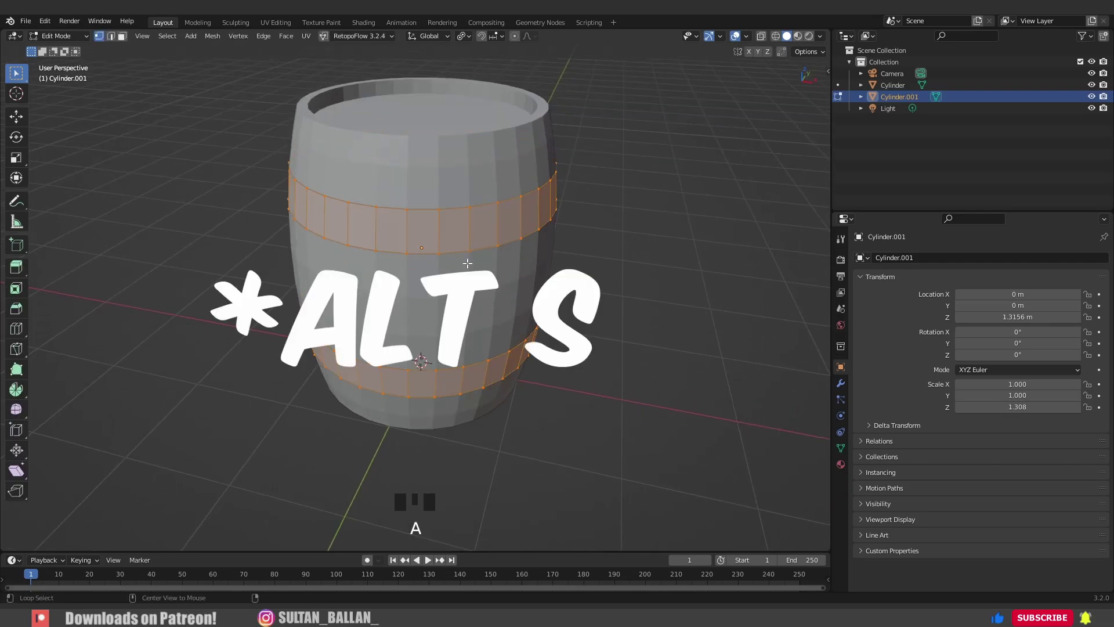
key("alt+s")
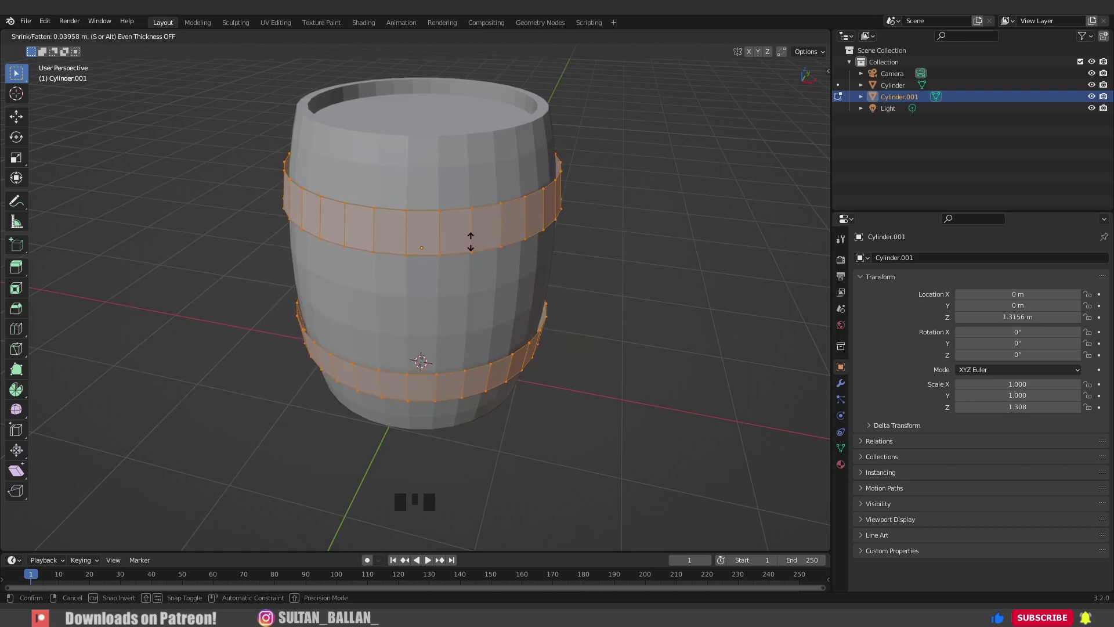
left_click(470, 241)
scroll(485, 242, "up", 4)
middle_click_drag(502, 241, 518, 265)
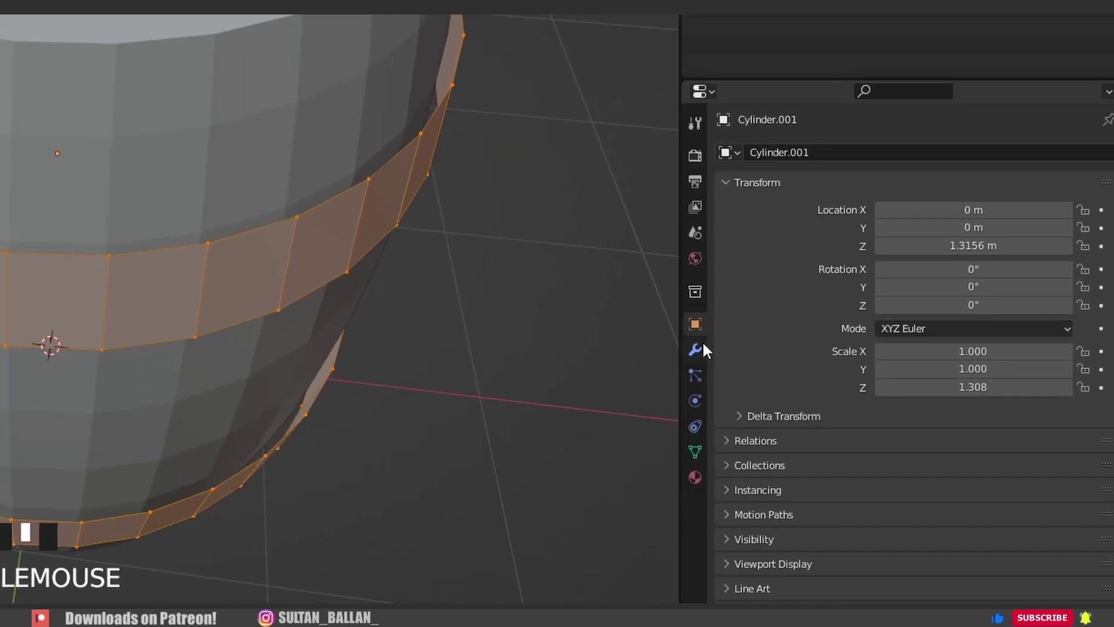
- Add a Solidify modifier to the bands with Thickness 0.05 m
left_click(840, 383)
left_click(877, 259)
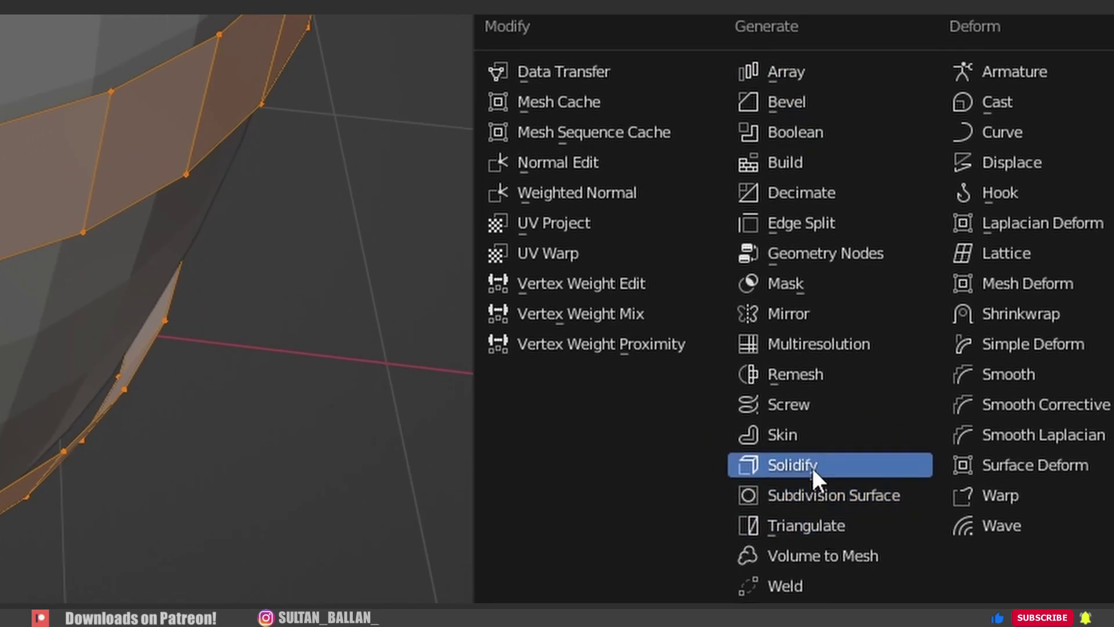
left_click(783, 465)
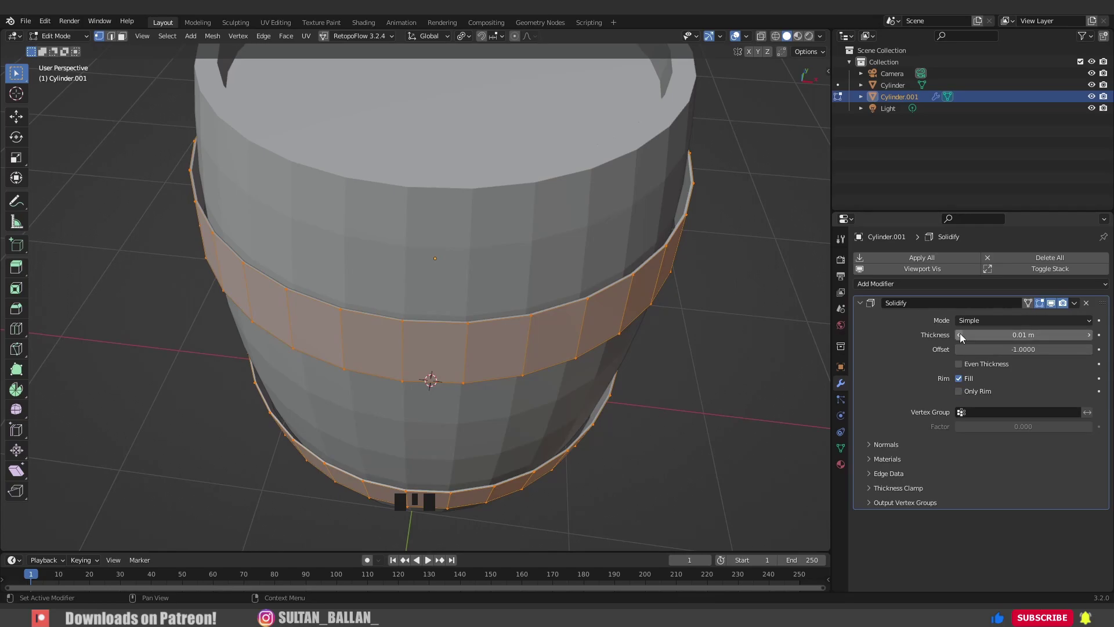
left_click_drag(959, 333, 1091, 338)
left_click(1092, 337)
left_click(1089, 335)
left_click(1089, 335)
left_click(1089, 335)
left_click(1089, 335)
left_click(1089, 335)
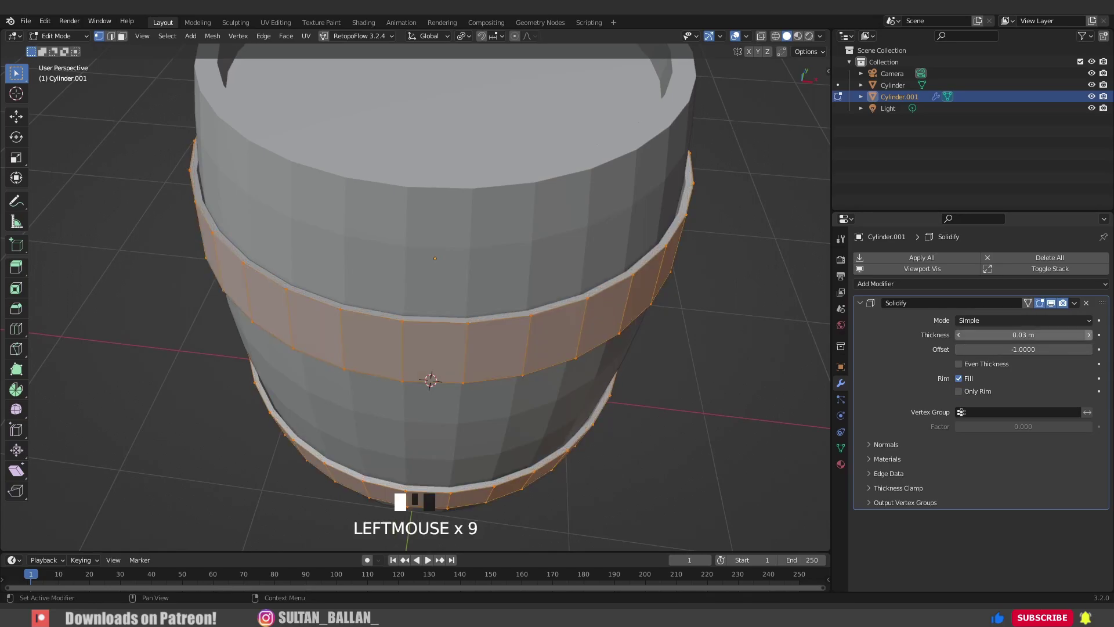
left_click(1089, 335)
left_click(1089, 335)
left_click(1089, 334)
- In X-ray, push the hoop faces outward again, then return to a solid Object Mode view
middle_click(577, 338)
key("alt+z")
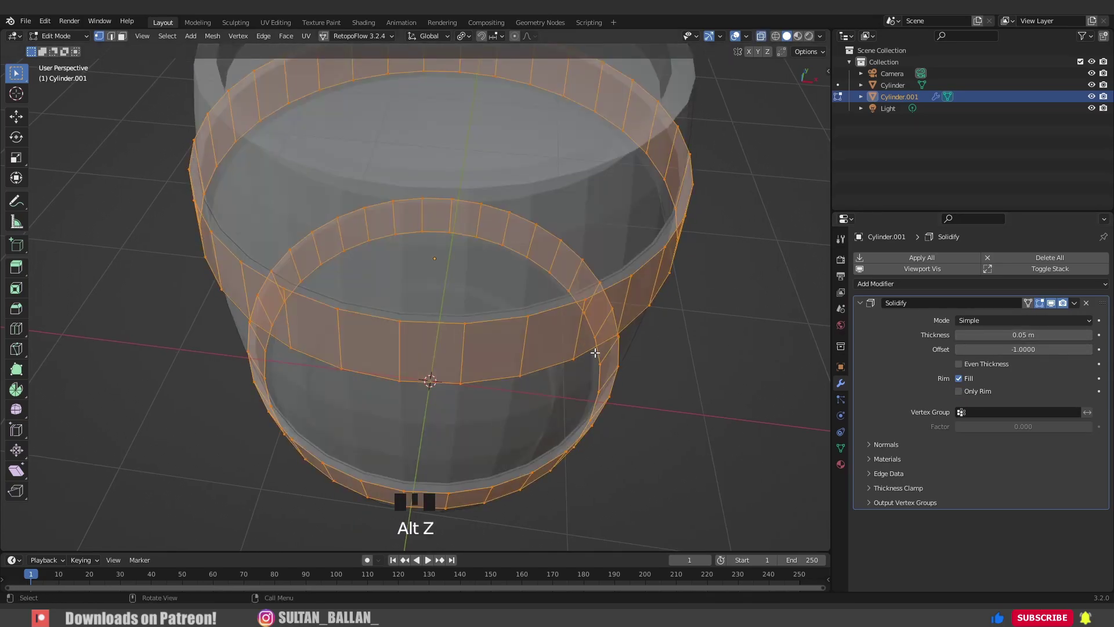
key("alt+s")
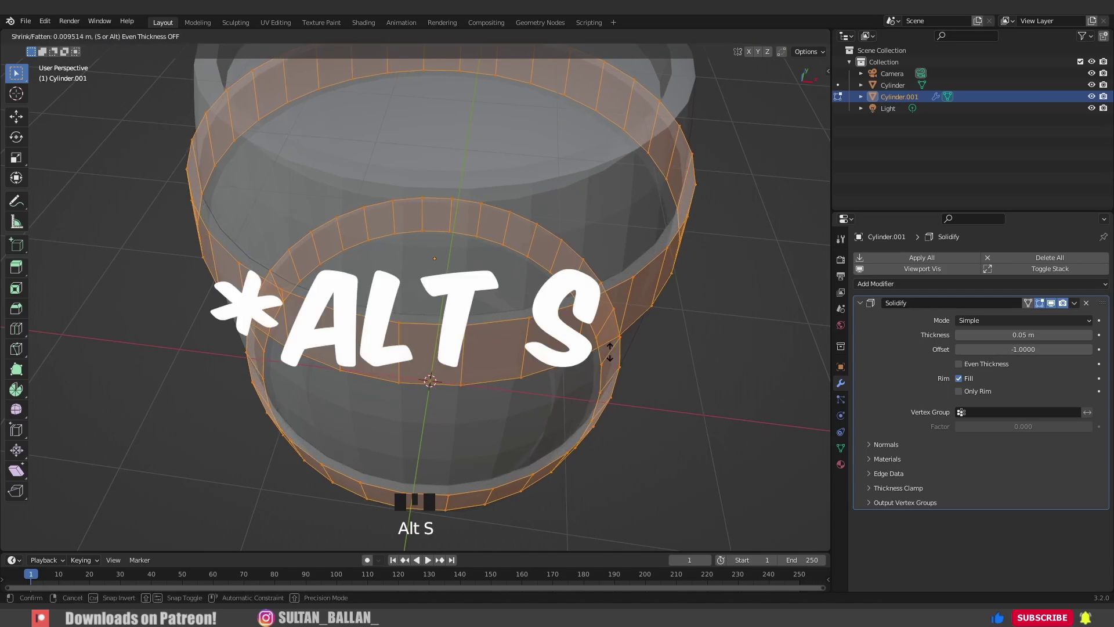
left_click(608, 351)
key("Tab")
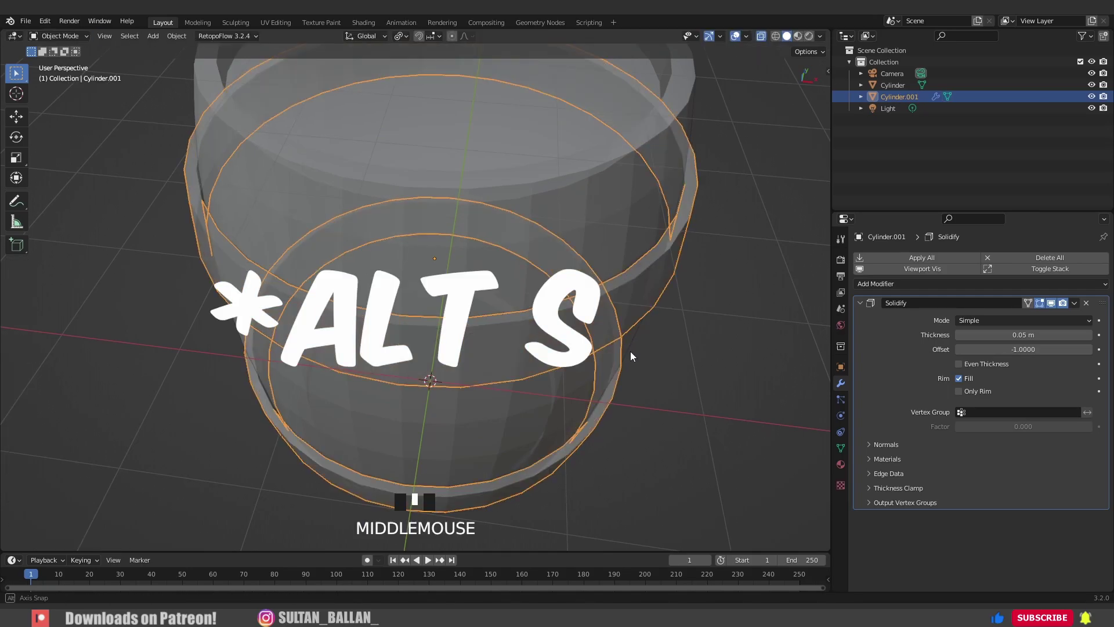
middle_click_drag(630, 350, 652, 312)
left_click(652, 311)
key("alt+z")
middle_click_drag(579, 283, 442, 260)
- Select several vertical edge loops around the barrel body in Edit Mode
left_click(399, 304)
key("Tab")
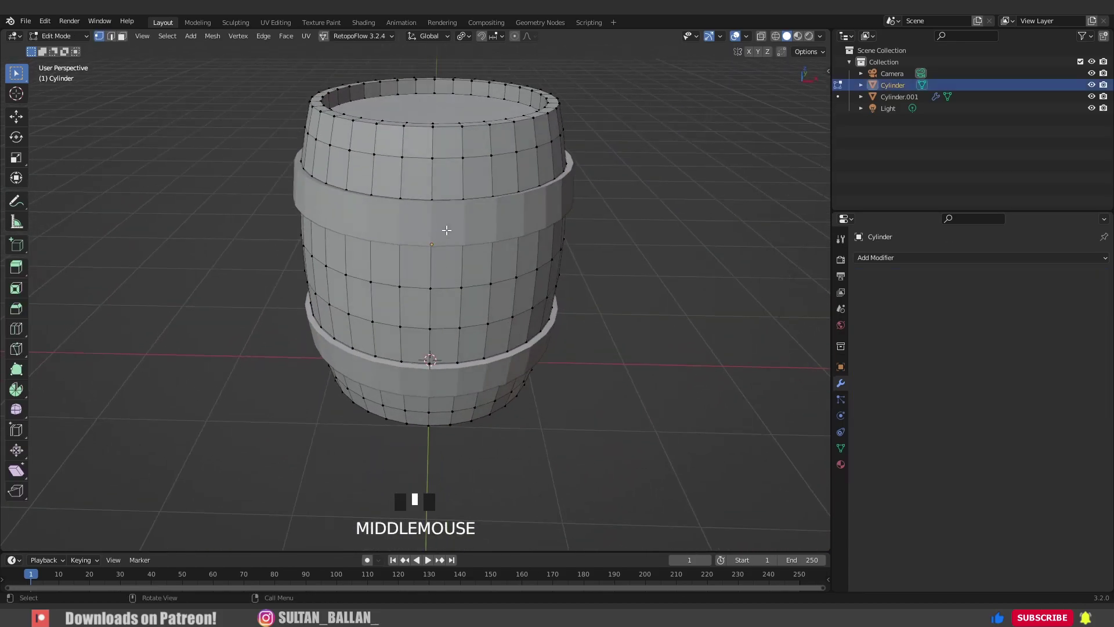
key("2")
middle_click_drag(444, 214, 384, 239)
left_click(422, 172, "alt")
left_click(395, 181, "alt+shift")
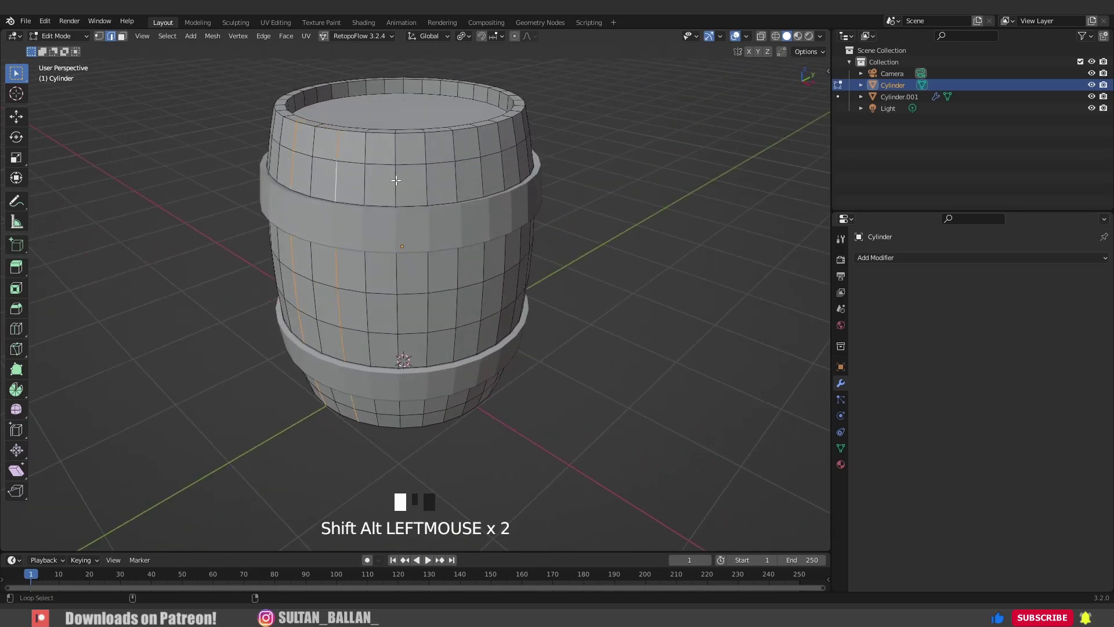
middle_click_drag(485, 179, 406, 325)
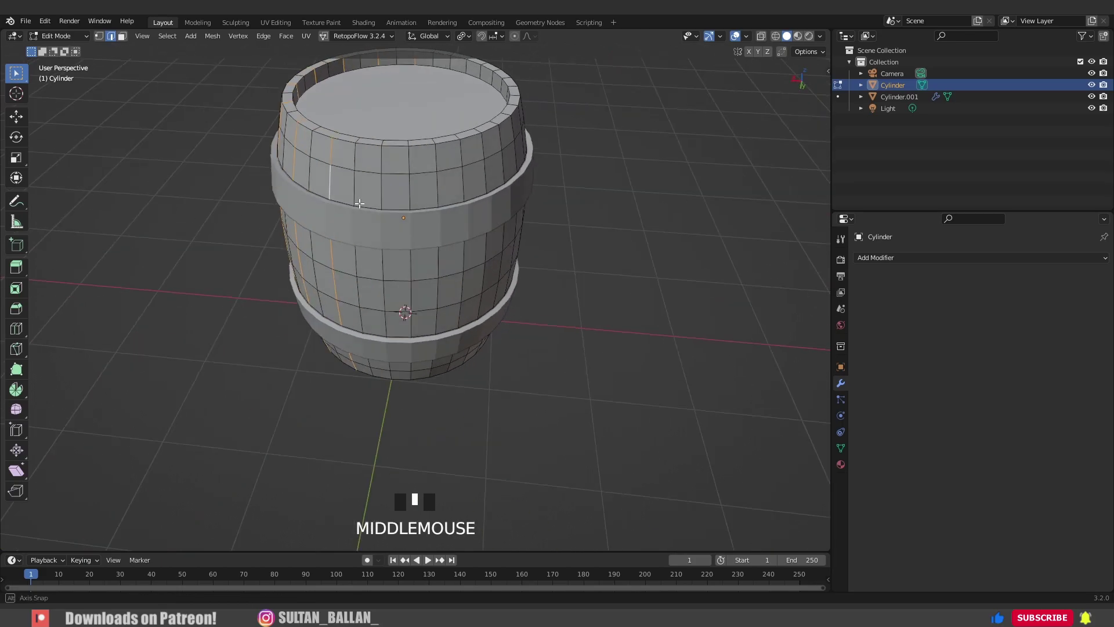
left_click(479, 179, "alt+shift")
left_click(480, 179, "alt+shift")
left_click(455, 202, "alt+shift")
middle_click_drag(479, 179, 417, 239)
scroll(441, 213, "down", 2)
scroll(425, 233, "up", 3)
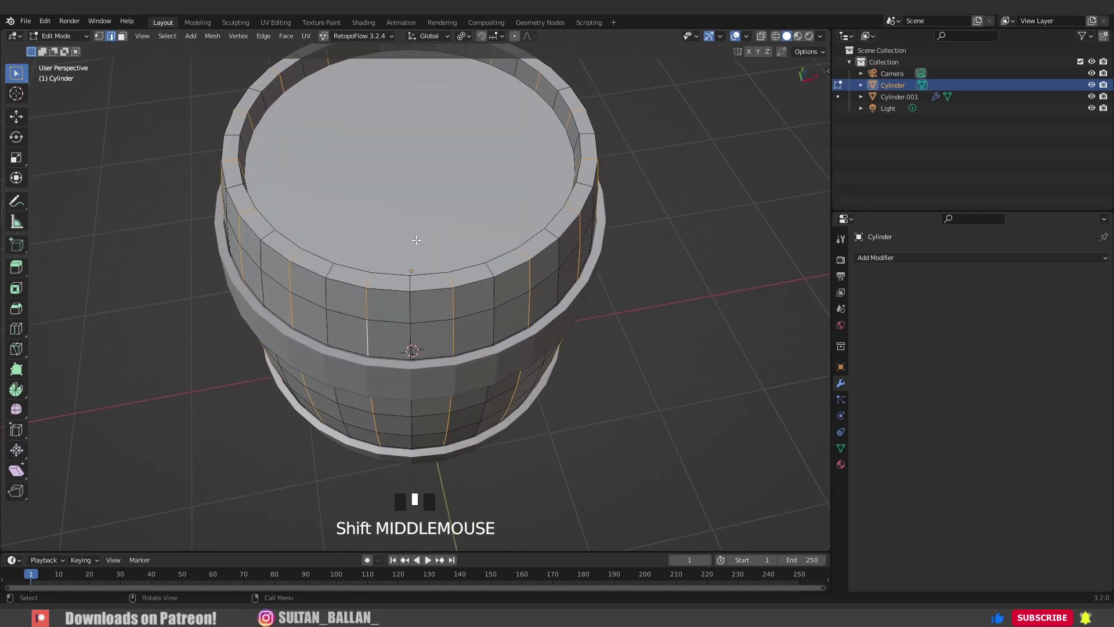
- Bevel the selected vertical loops into single-segment strips
key("ctrl+b")
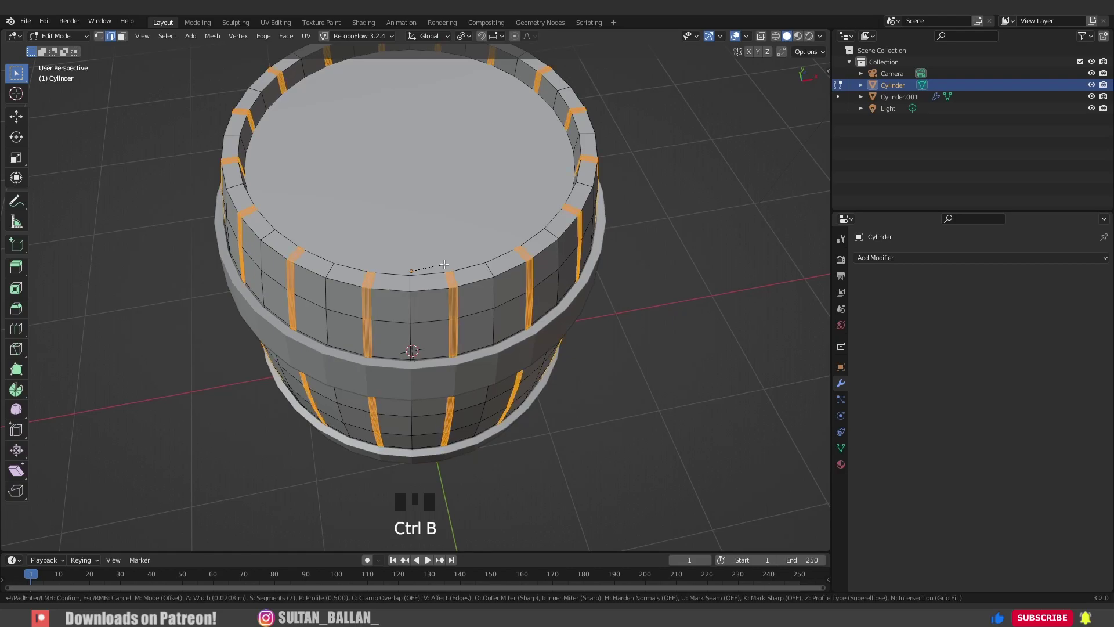
scroll(443, 265, "down", 6)
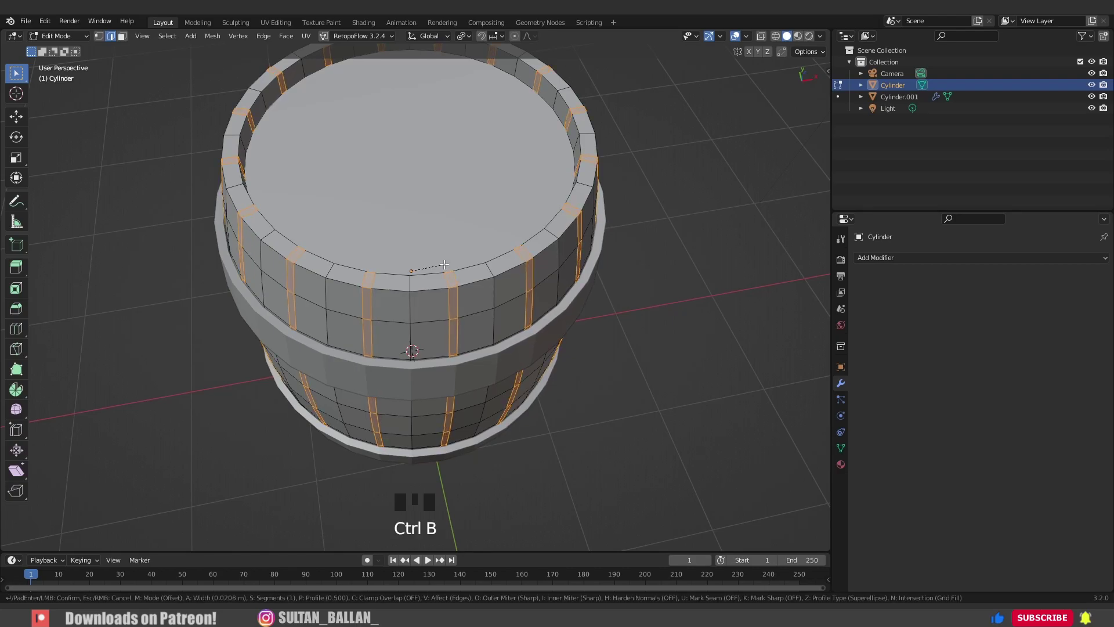
left_click(444, 265)
middle_click_drag(444, 265, 409, 223)
- Extrude the strip faces along normals about 0.014 m inward to form grooves
key("3")
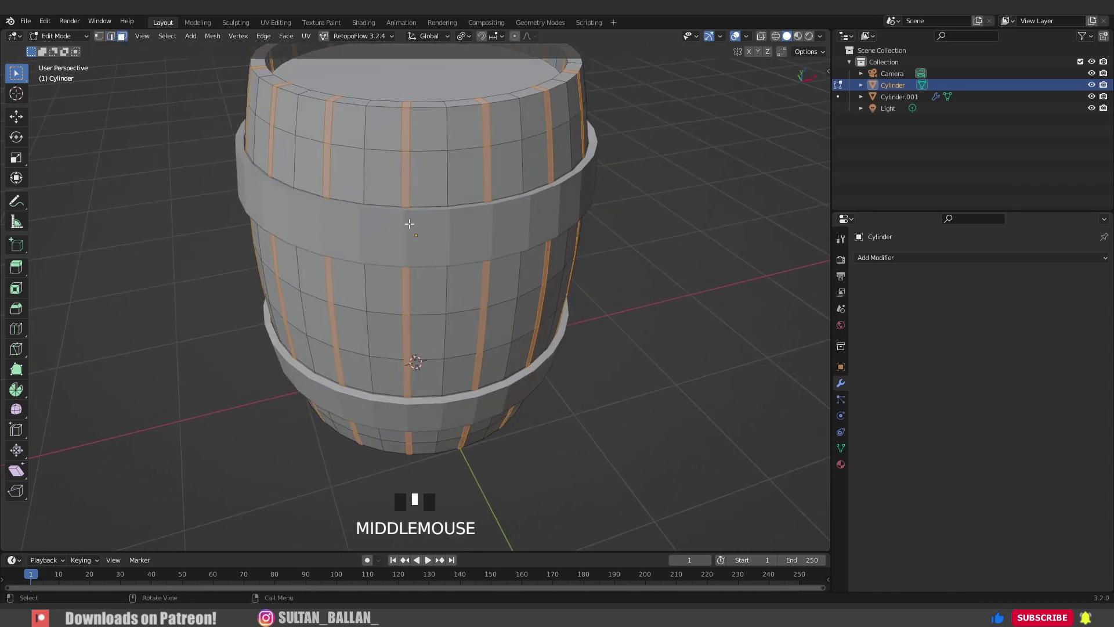
scroll(479, 226, "up", 3)
middle_click_drag(480, 227, 480, 331, "shift")
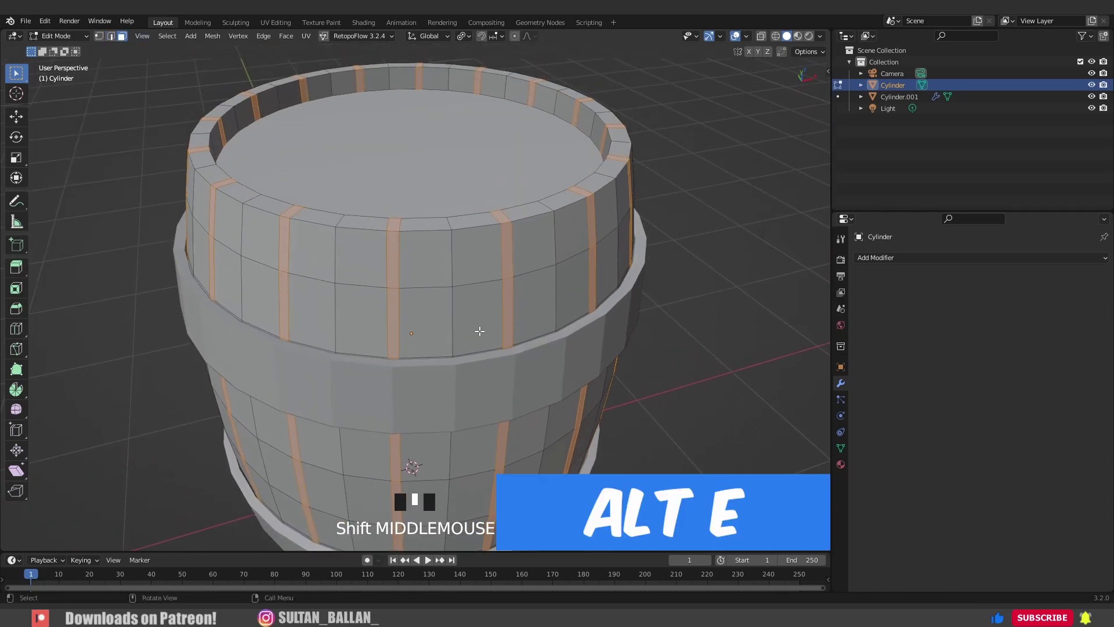
key("alt+e")
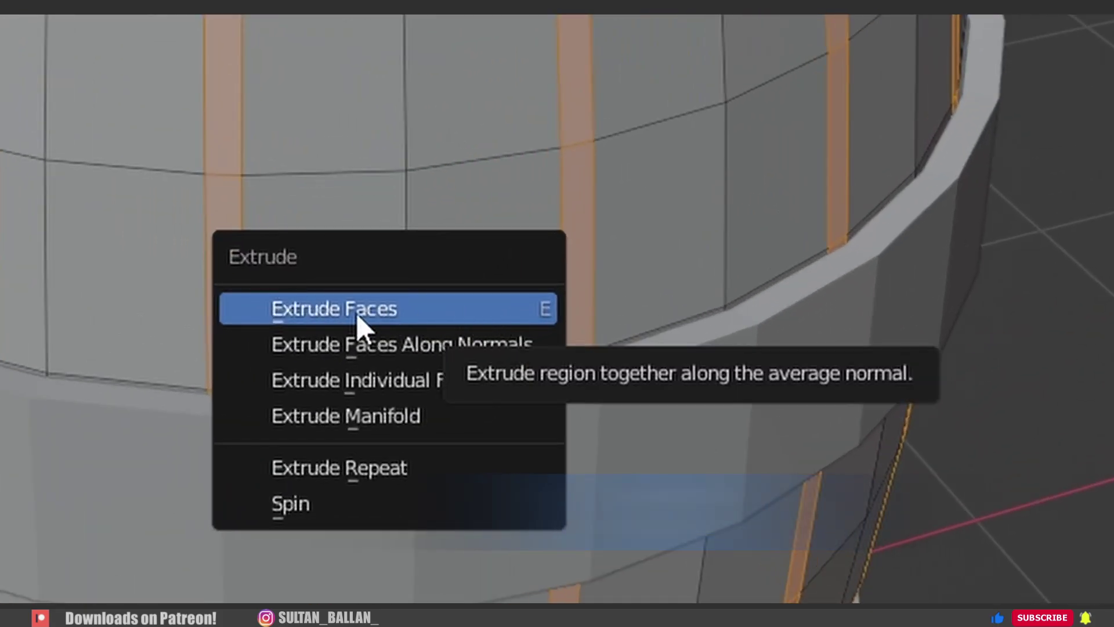
left_click(483, 352)
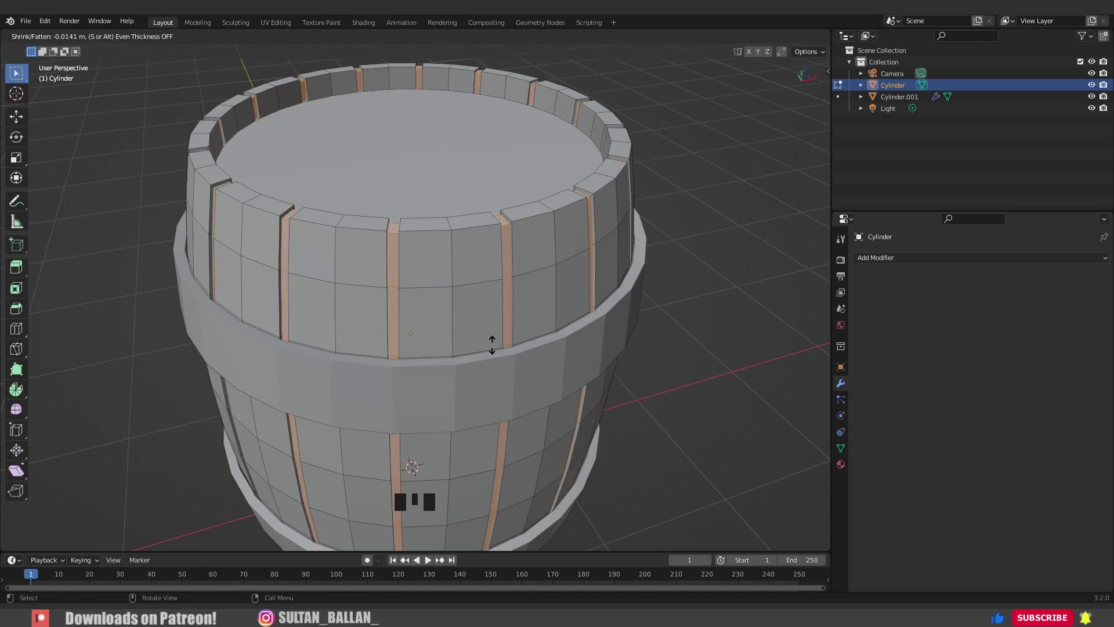
left_click(492, 346)
middle_click_drag(492, 346, 469, 274)
- Add a 0.1 m Bevel modifier with 2 segments to the barrel body
key("Tab")
scroll(464, 304, "down", 4)
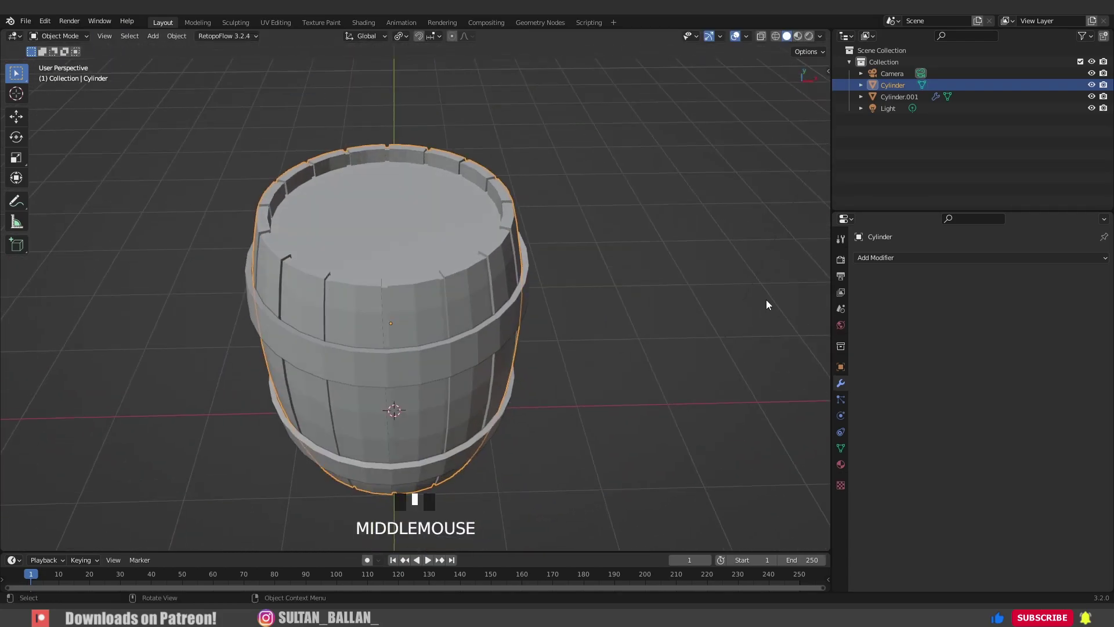
left_click(886, 257)
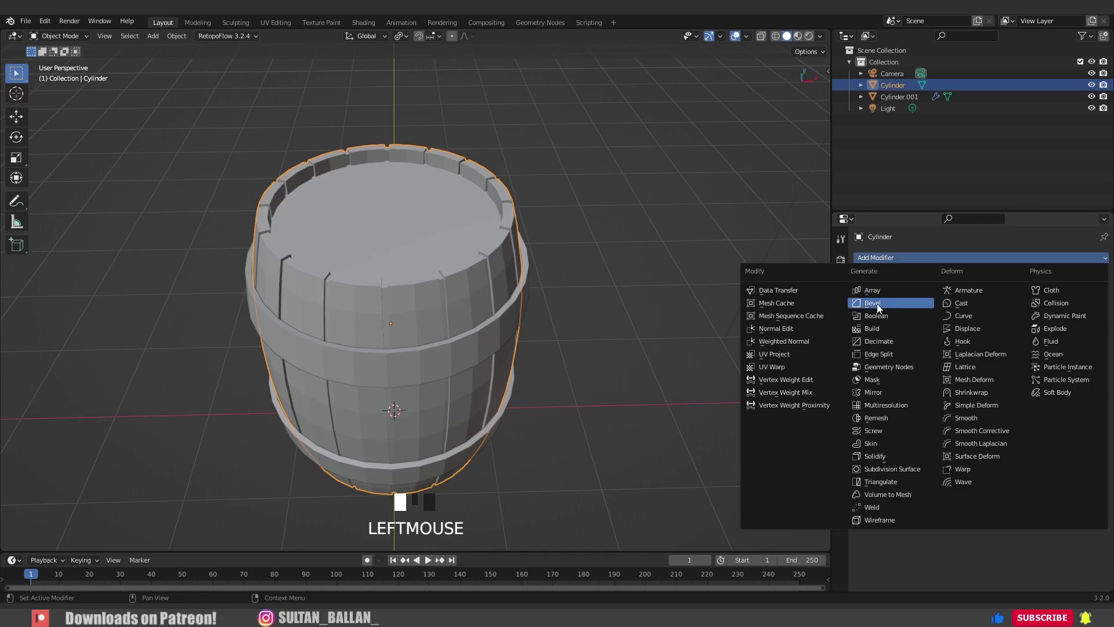
left_click(899, 302)
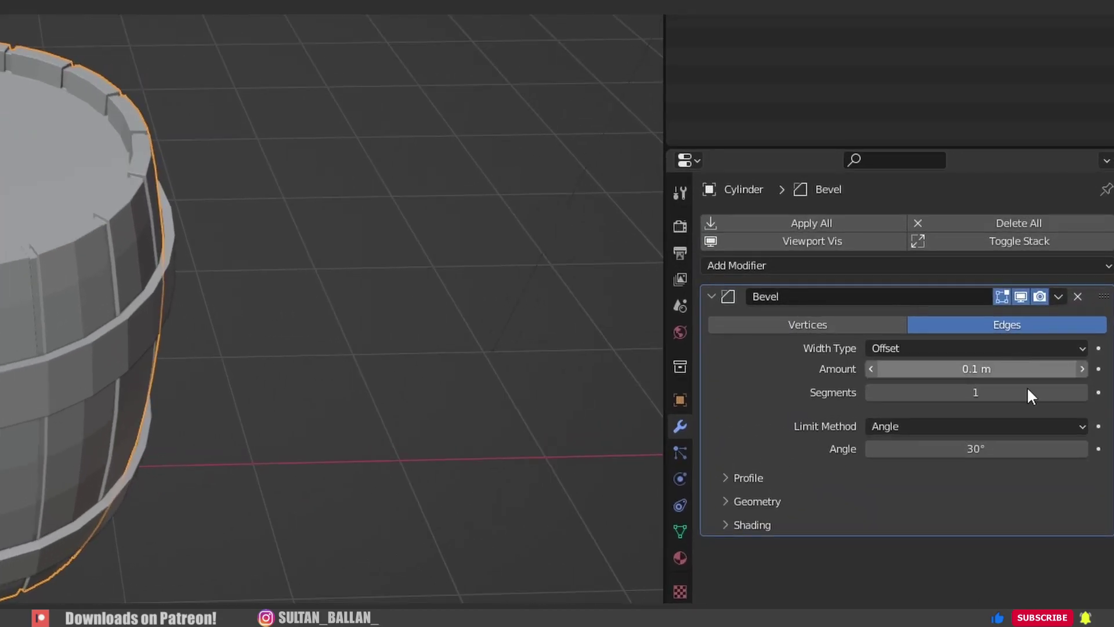
left_click(1081, 392)
middle_click_drag(100, 256, 80, 242)
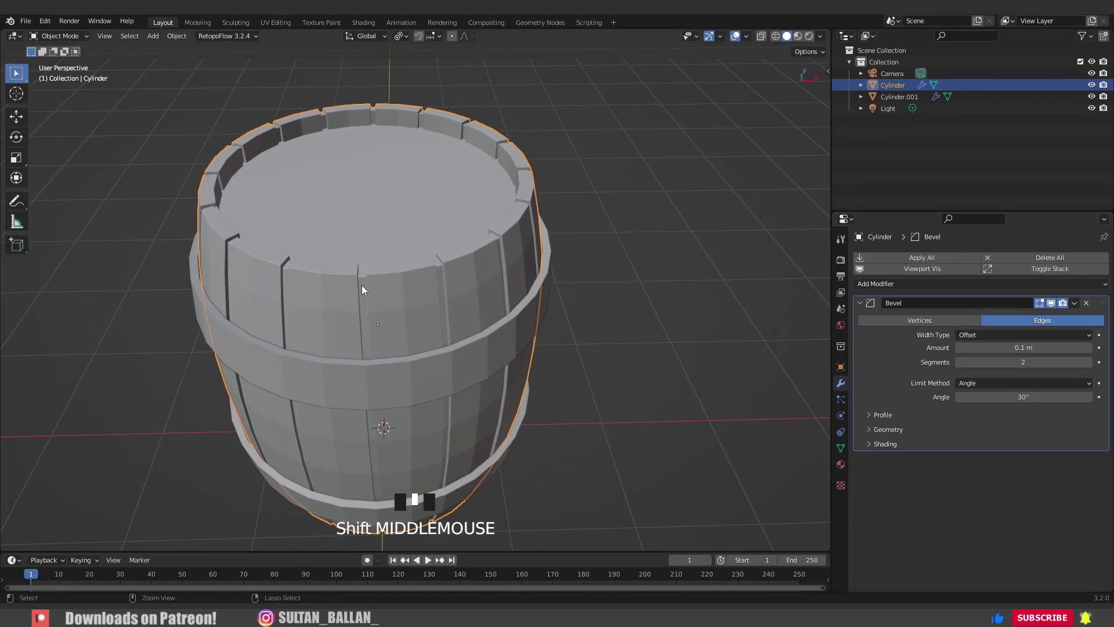
- Add a level-1 Subdivision modifier and shade the barrel smooth
key("ctrl+1")
middle_click_drag(389, 298, 384, 197)
left_click(860, 303)
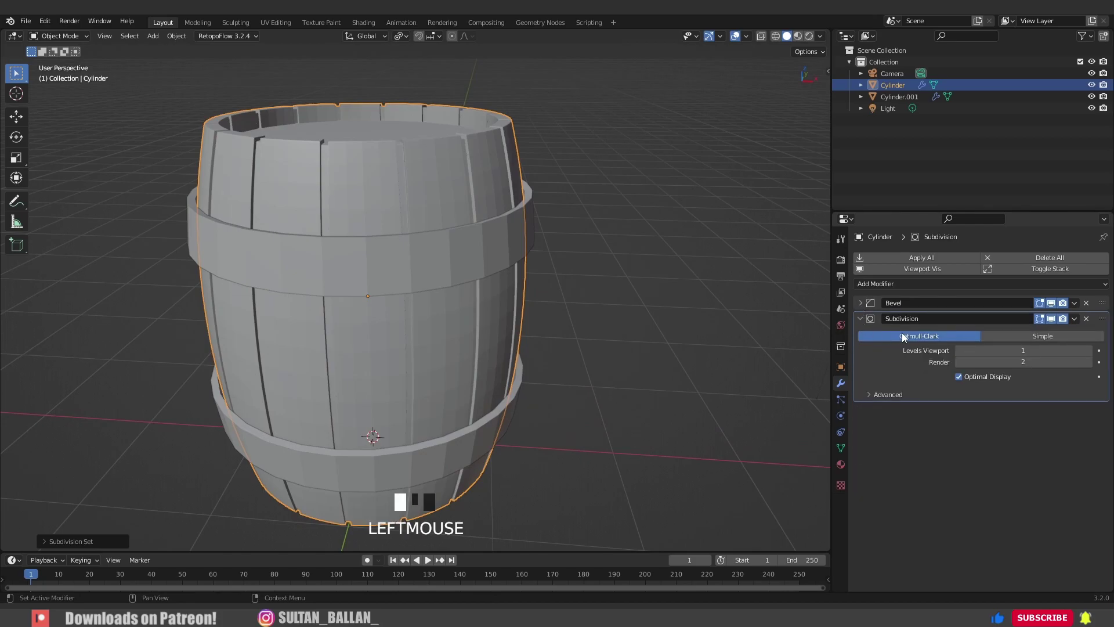
right_click(412, 184)
left_click(412, 184)
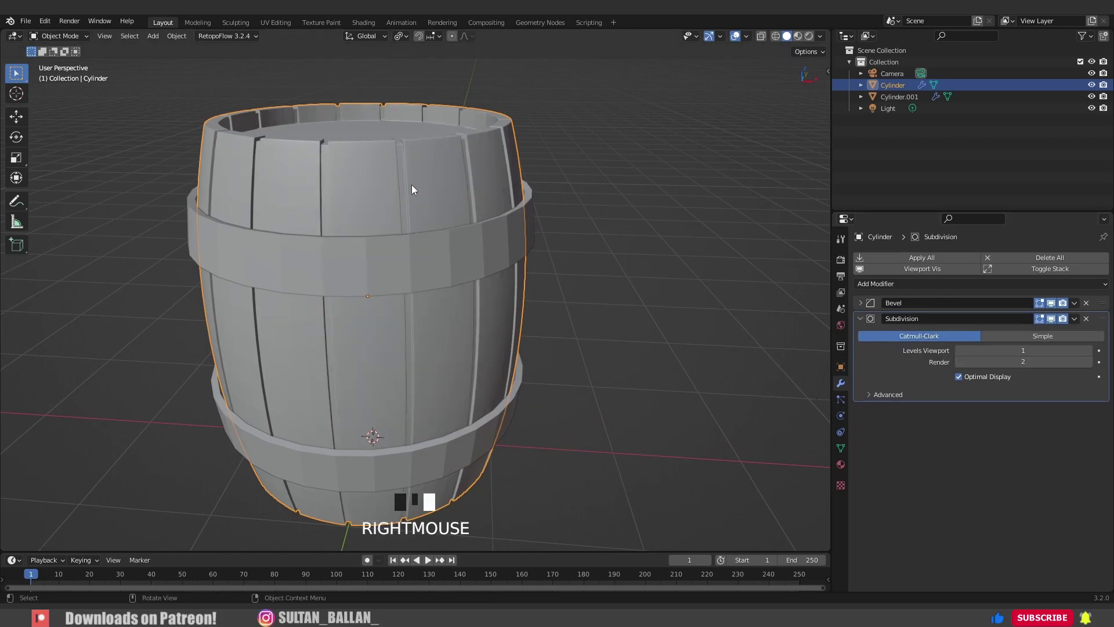
middle_click_drag(412, 185, 599, 156)
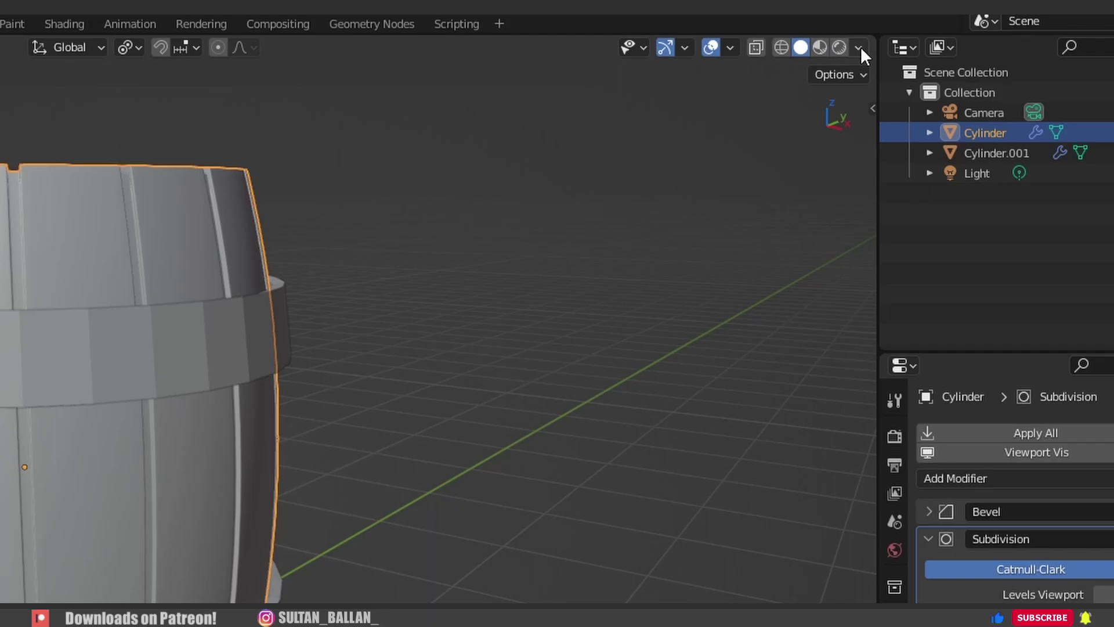
left_click(858, 48)
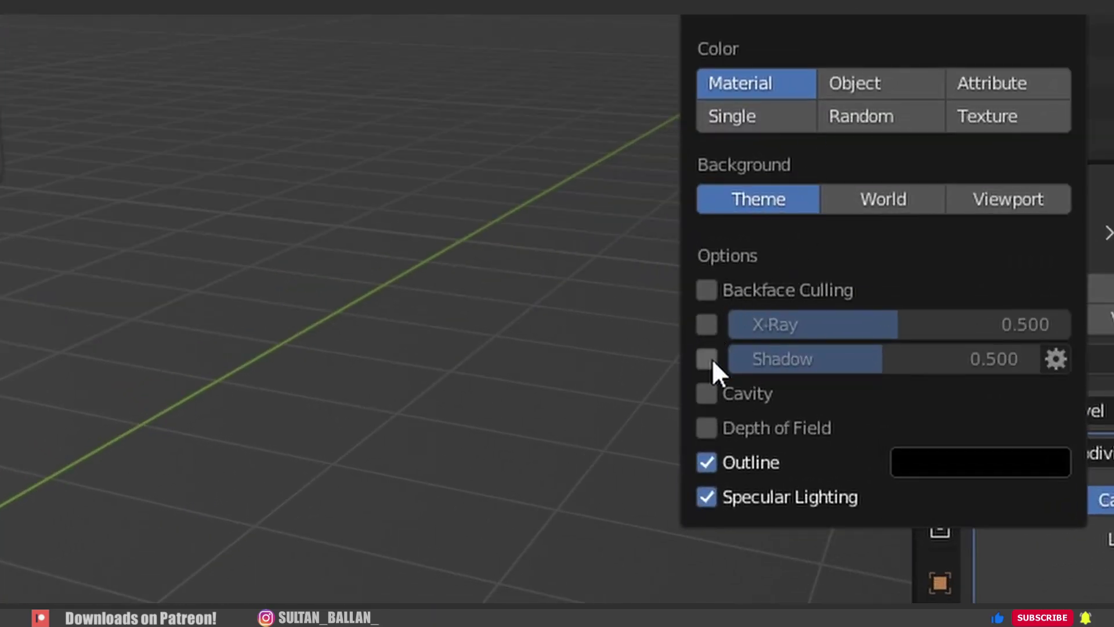
- Enable Cavity in the viewport shading and select the hoops object
left_click(706, 393)
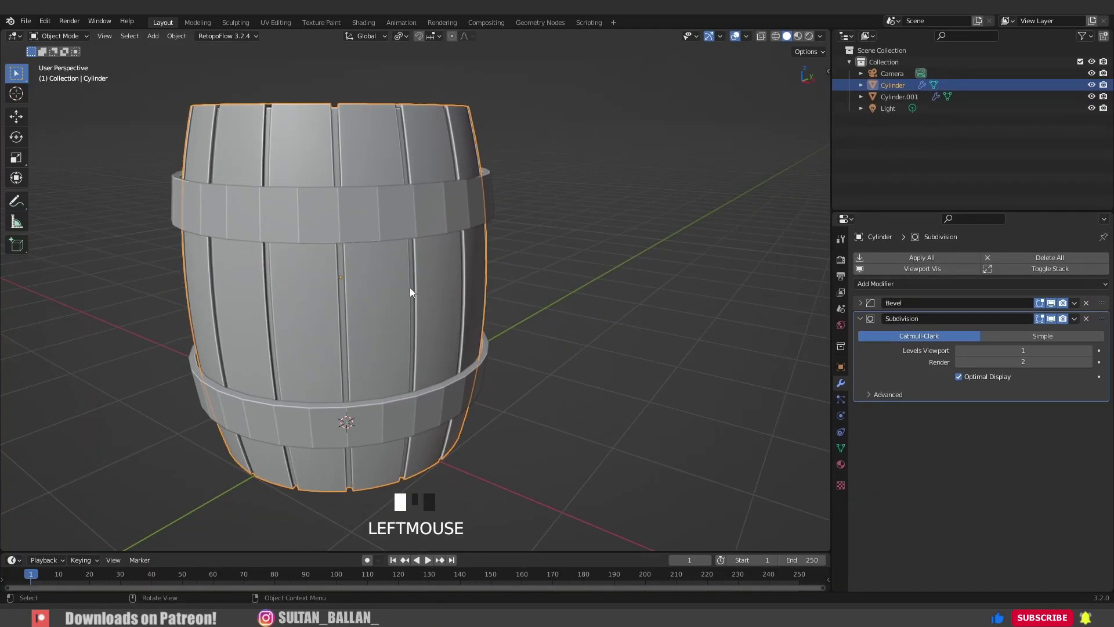
mouse_move(410, 288)
middle_mouse_down()
mouse_move(348, 283)
mouse_move(416, 316)
mouse_move(393, 300)
middle_mouse_up()
left_click(379, 300)
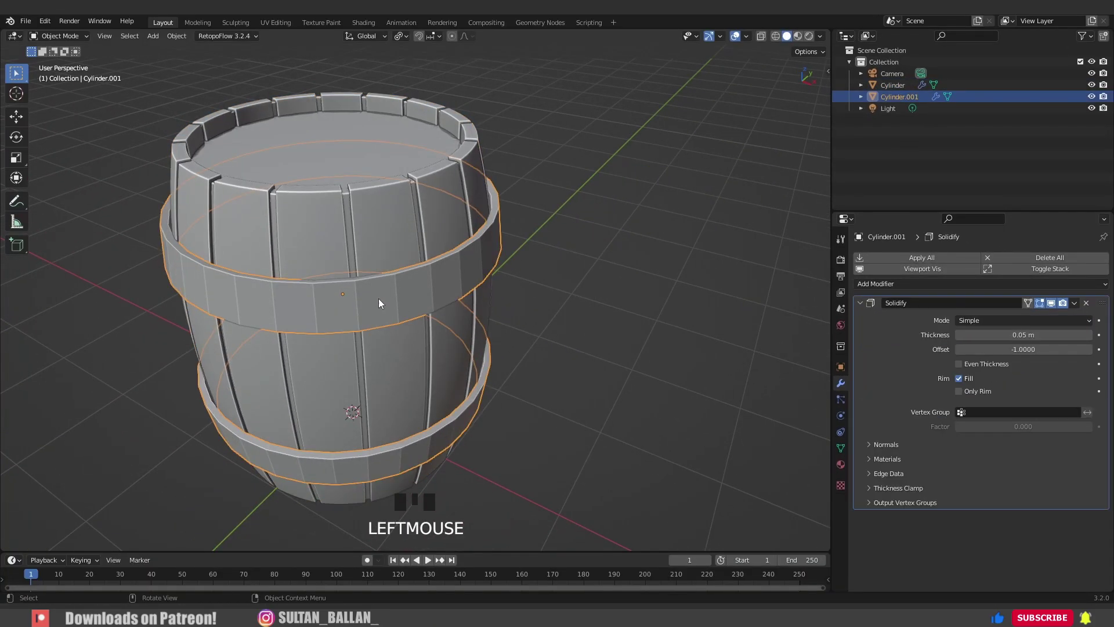
- Give the hoops a 2-segment Bevel modifier and a level-1 Subdivision modifier
left_click(902, 282)
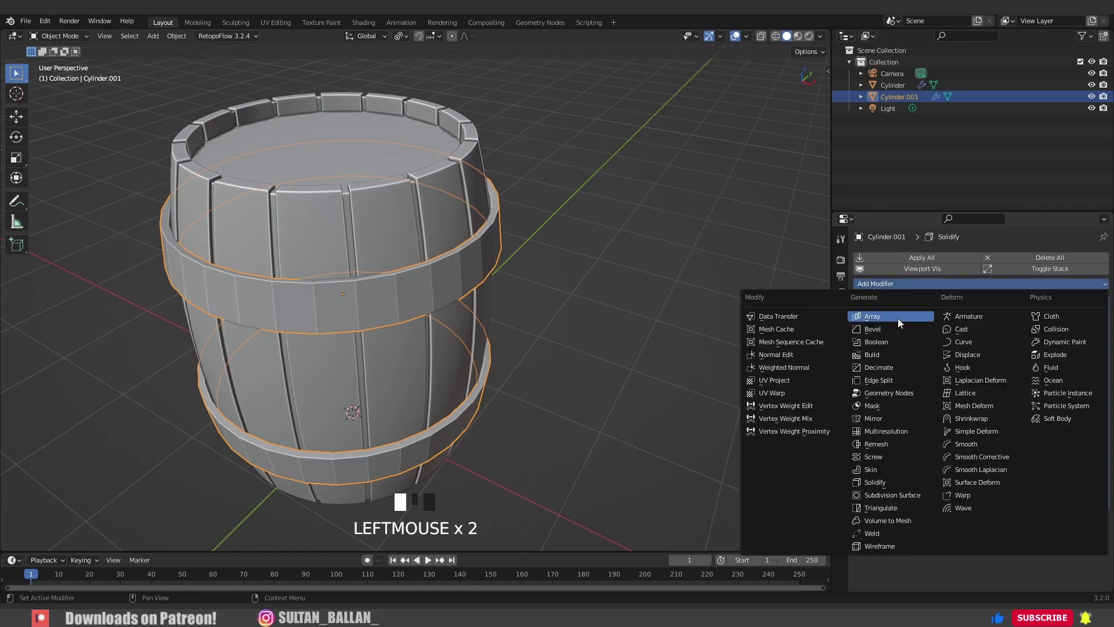
left_click(892, 332)
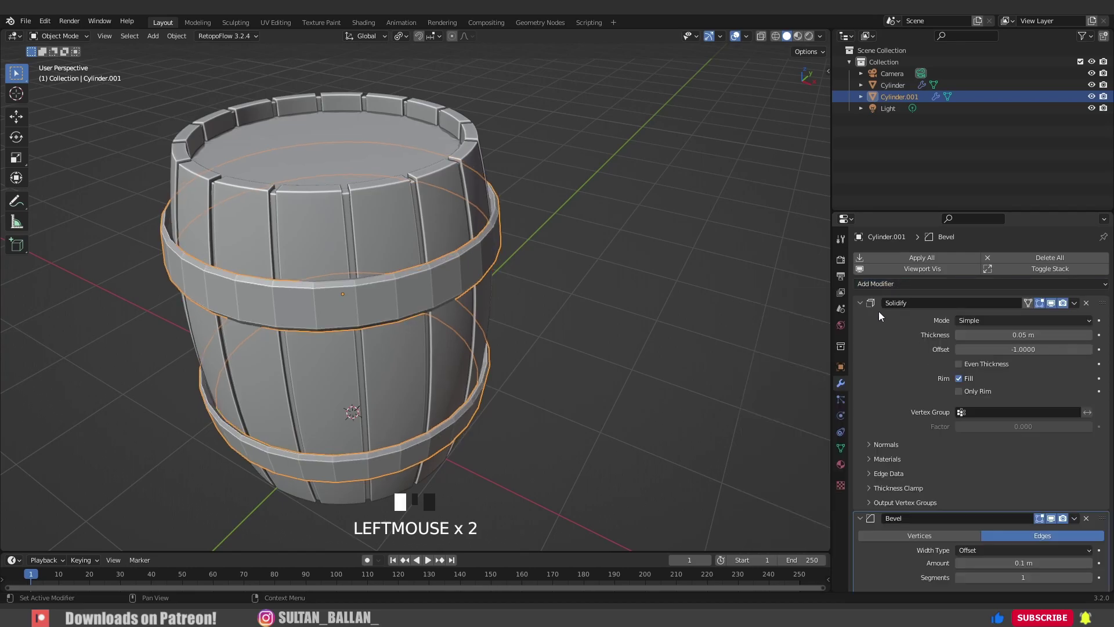
left_click(861, 303)
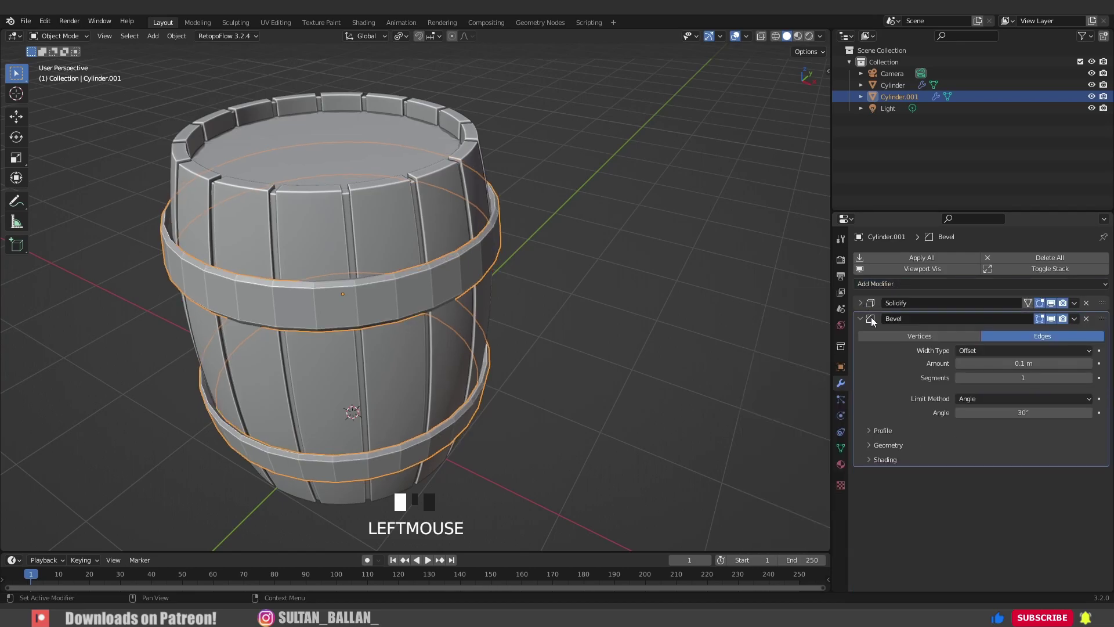
left_click(1089, 378)
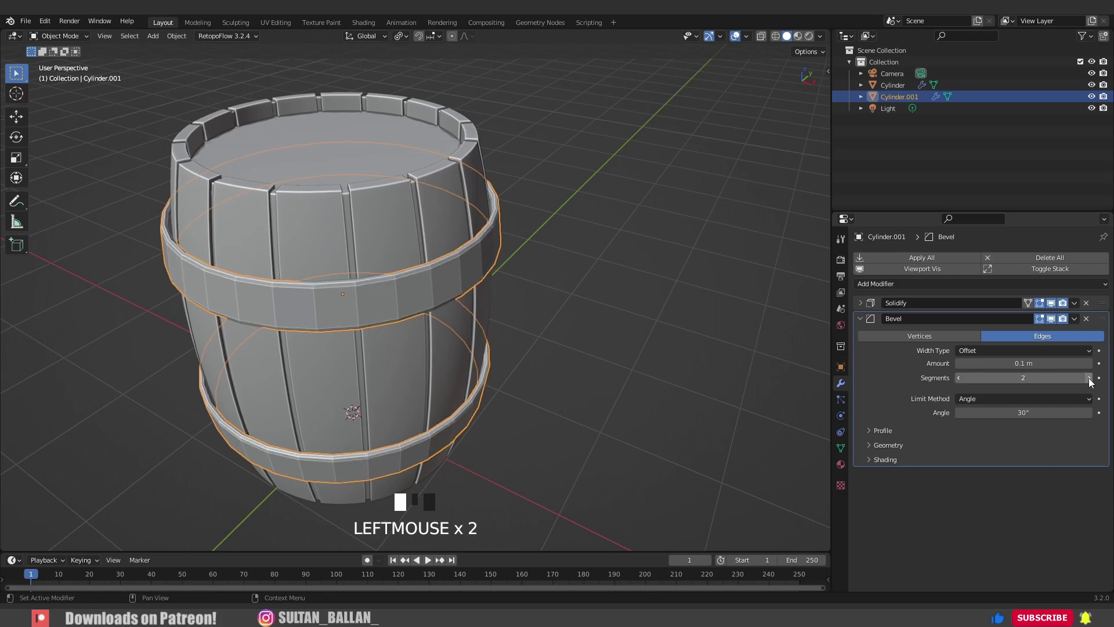
left_click(860, 319)
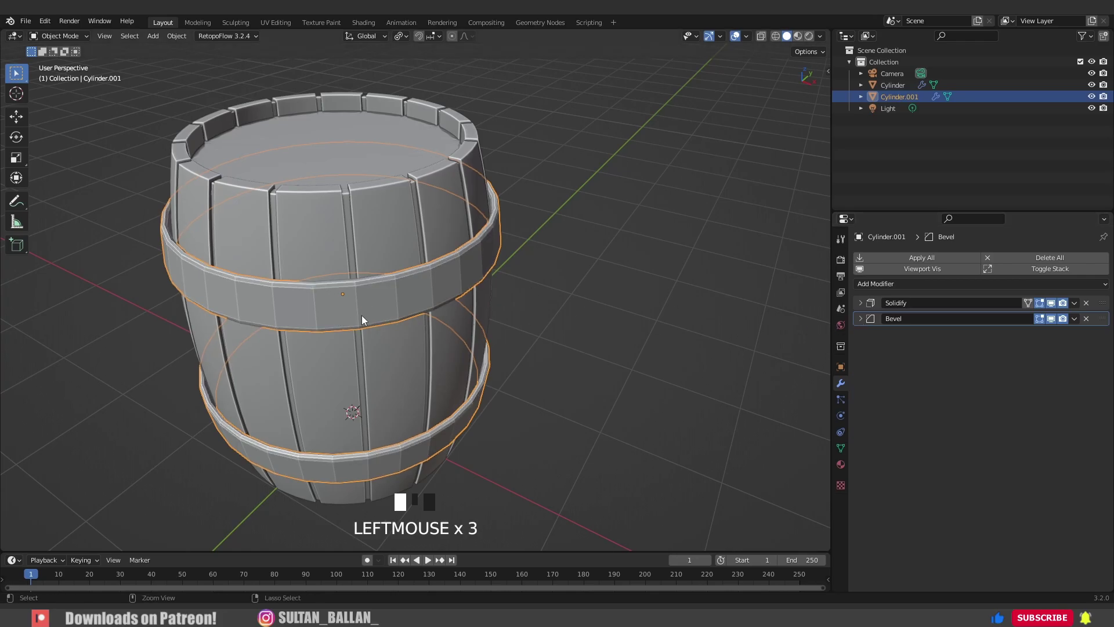
key("ctrl+1")
- Add centred loop cuts around the upper hoop in Edit Mode
key("Tab")
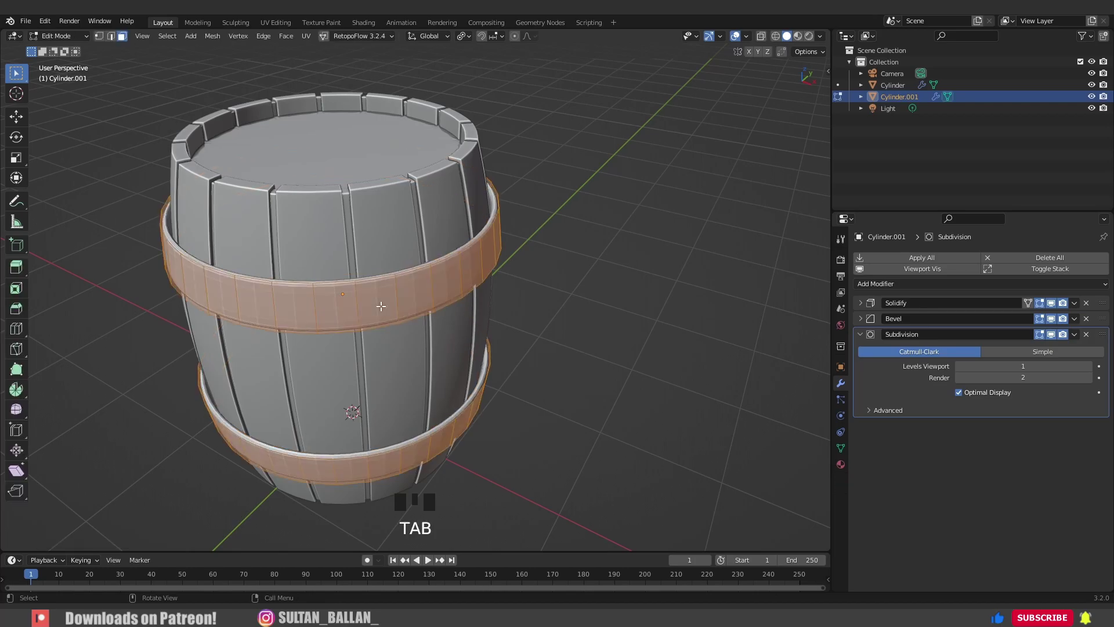
key("ctrl+r")
scroll(381, 306, "up", 2)
left_click(381, 306)
right_click(381, 305)
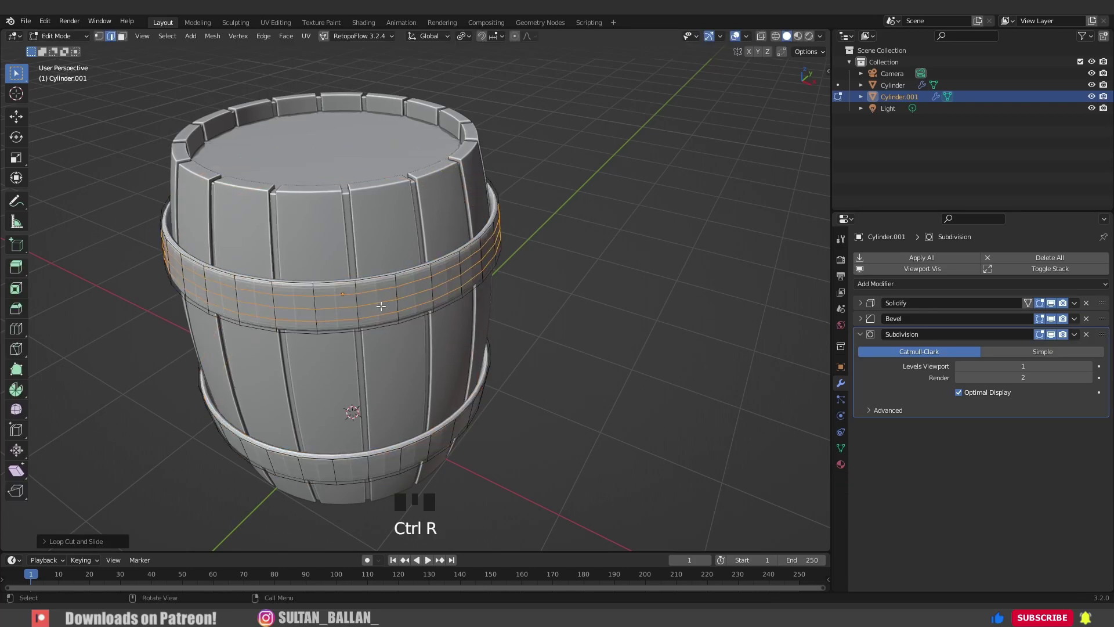
middle_click_drag(381, 305, 381, 289)
- Add centred loop cuts around the lower hoop, then return to Object Mode and deselect
key("ctrl+r")
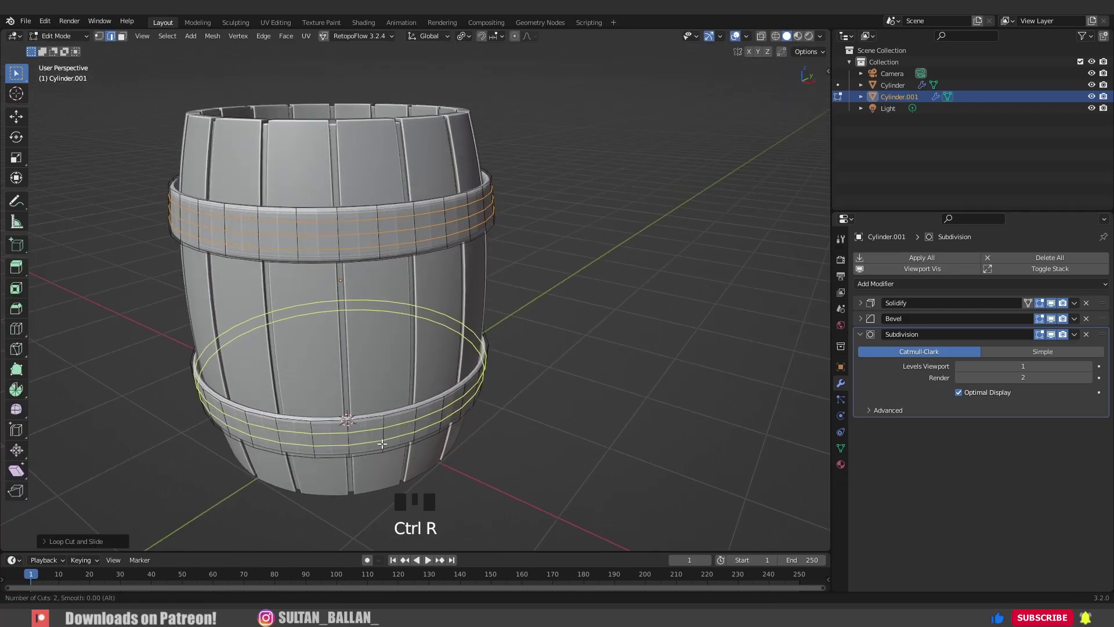
scroll(382, 443, "up", 2)
left_click(382, 443)
right_click(383, 443)
key("Tab")
middle_click_drag(382, 444, 351, 325)
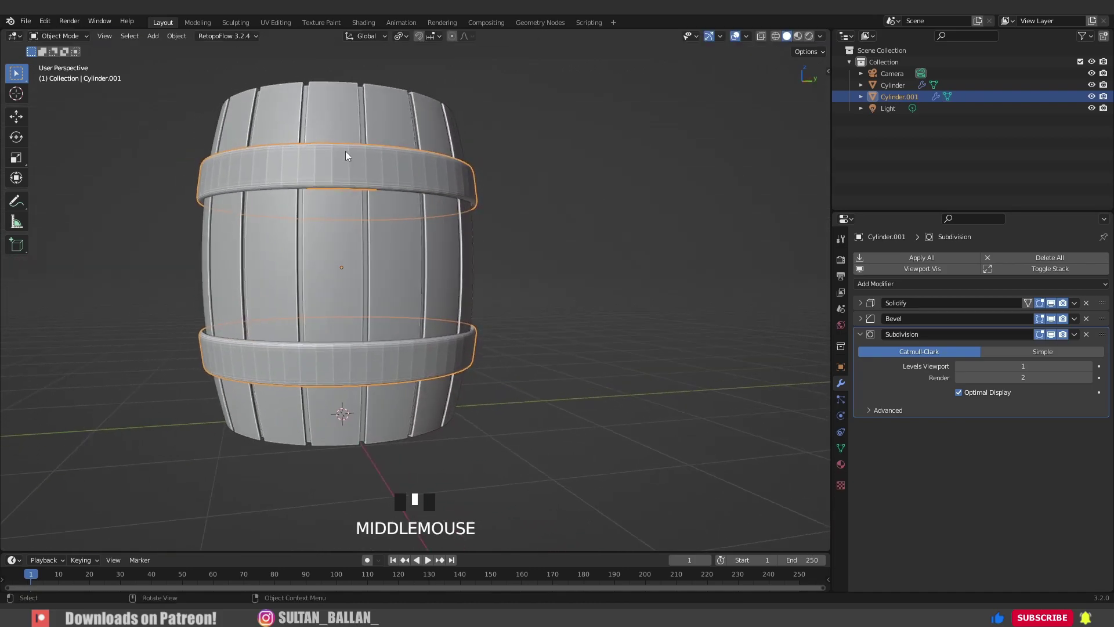
right_click(340, 155)
middle_click_drag(355, 176, 292, 221)
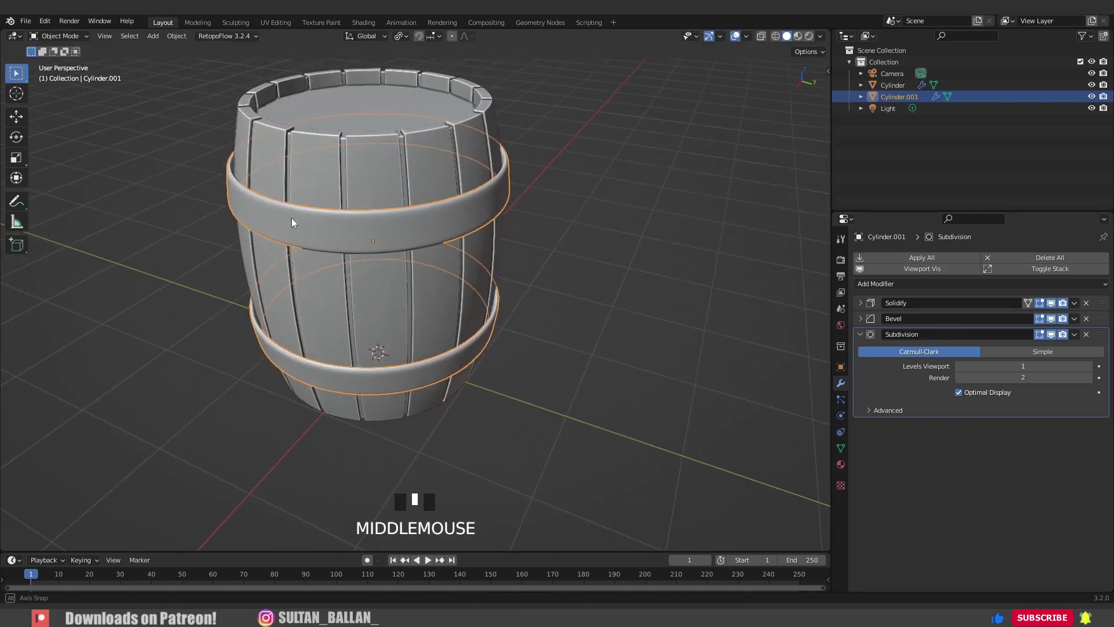
left_click(161, 222)
scroll(423, 238, "down", 2)
- Separate the barrel's top and bottom cap faces into a new object
middle_click_drag(423, 238, 522, 230)
left_click(406, 290)
key("Tab")
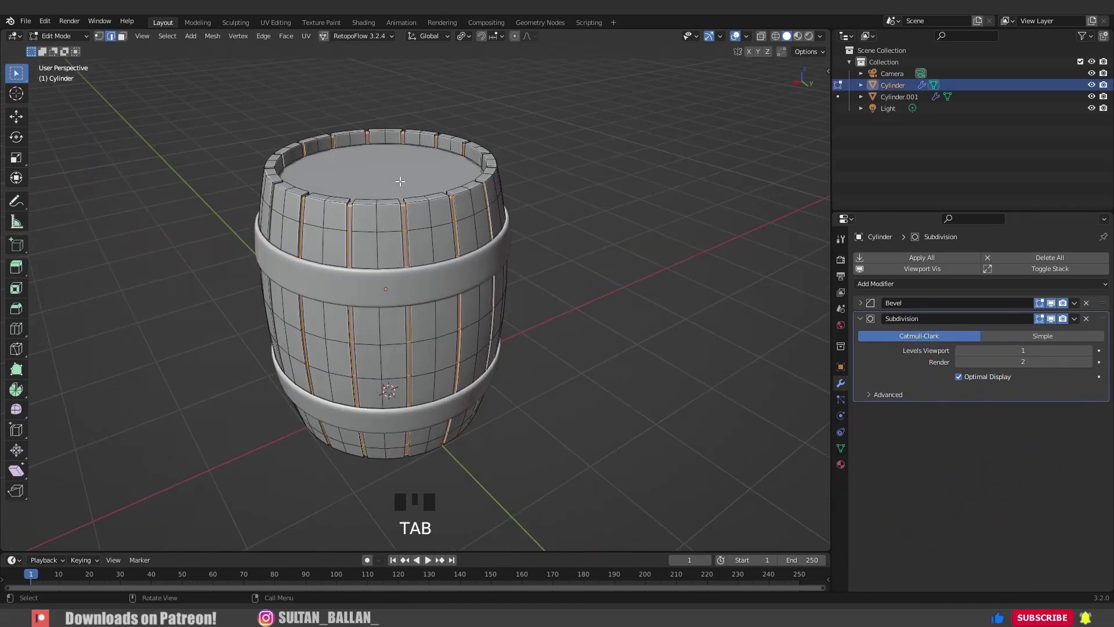
middle_click_drag(406, 290, 584, 371)
key("3")
left_click(413, 242)
left_click(404, 261, "shift")
key("p")
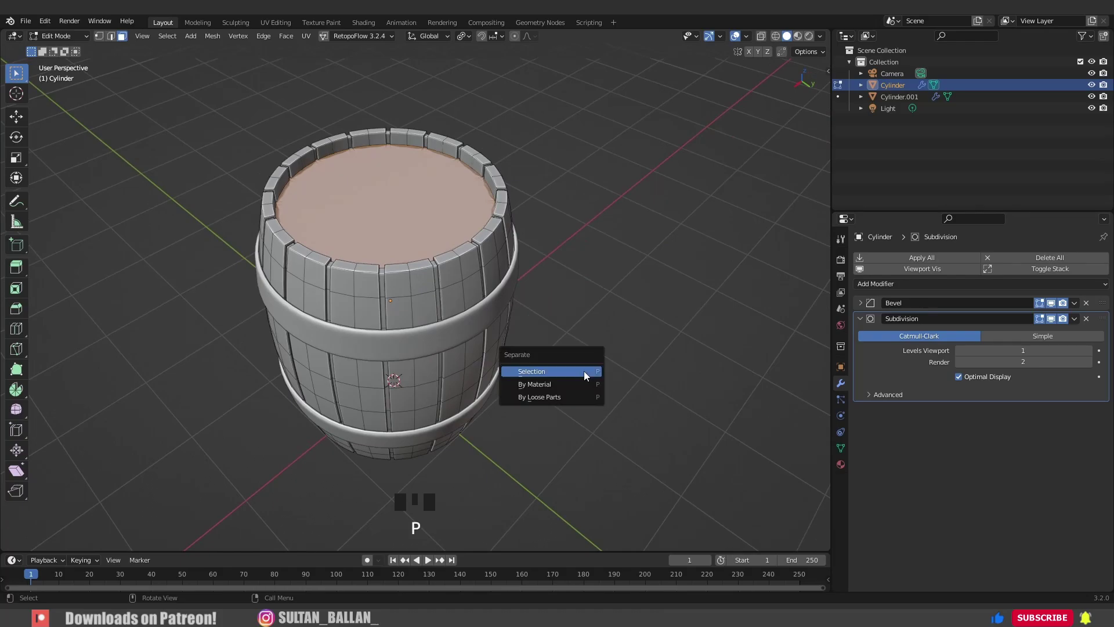
left_click(584, 371)
key("Tab")
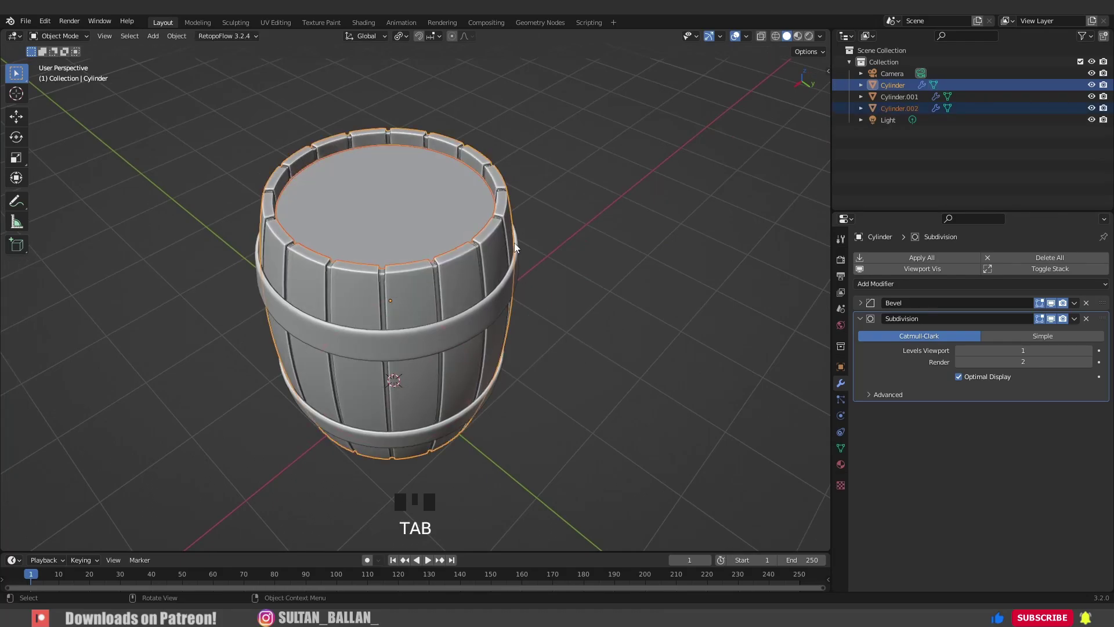
- Isolate the caps, Cylinder.002, and keep a Z-scaled duplicate, Cylinder.003, hidden
left_click(386, 222)
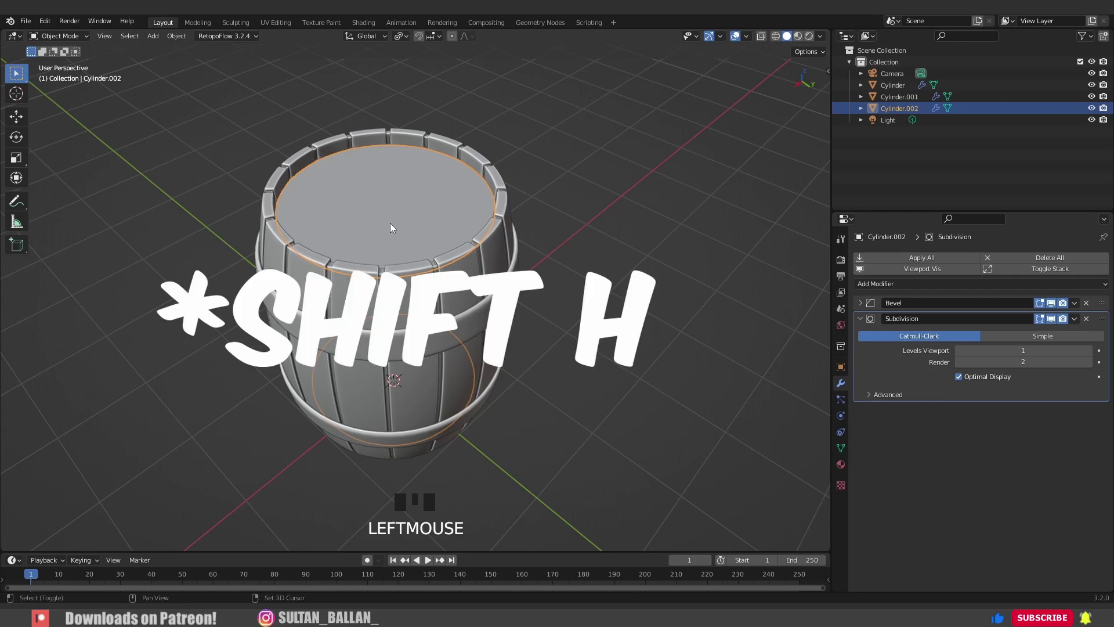
key("shift+h")
middle_click_drag(390, 223, 392, 252)
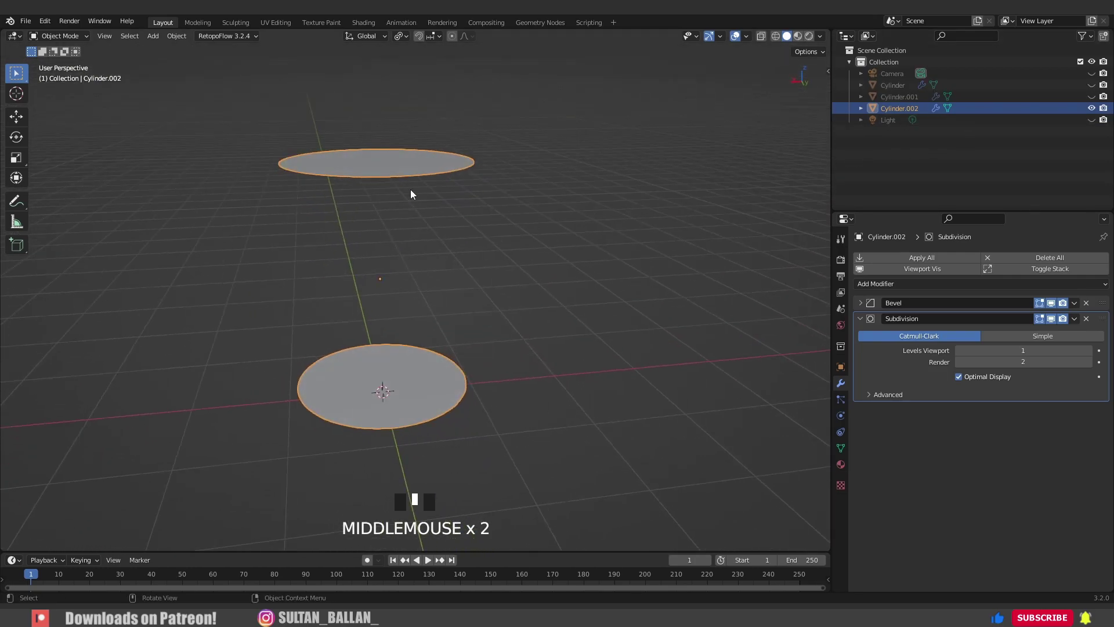
key("shift+d")
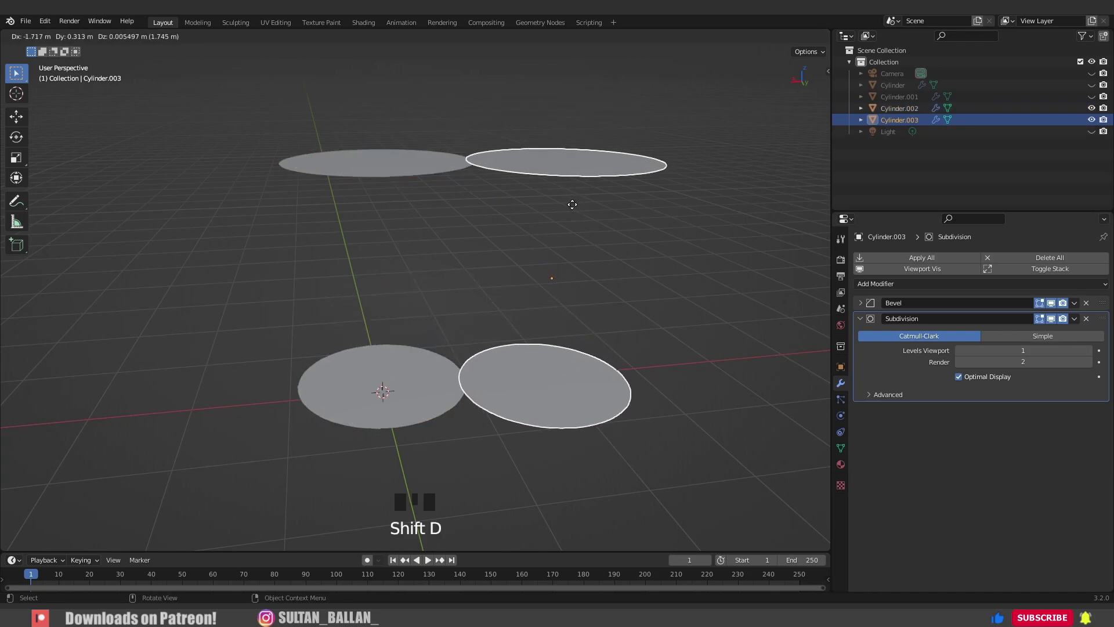
right_click(572, 204)
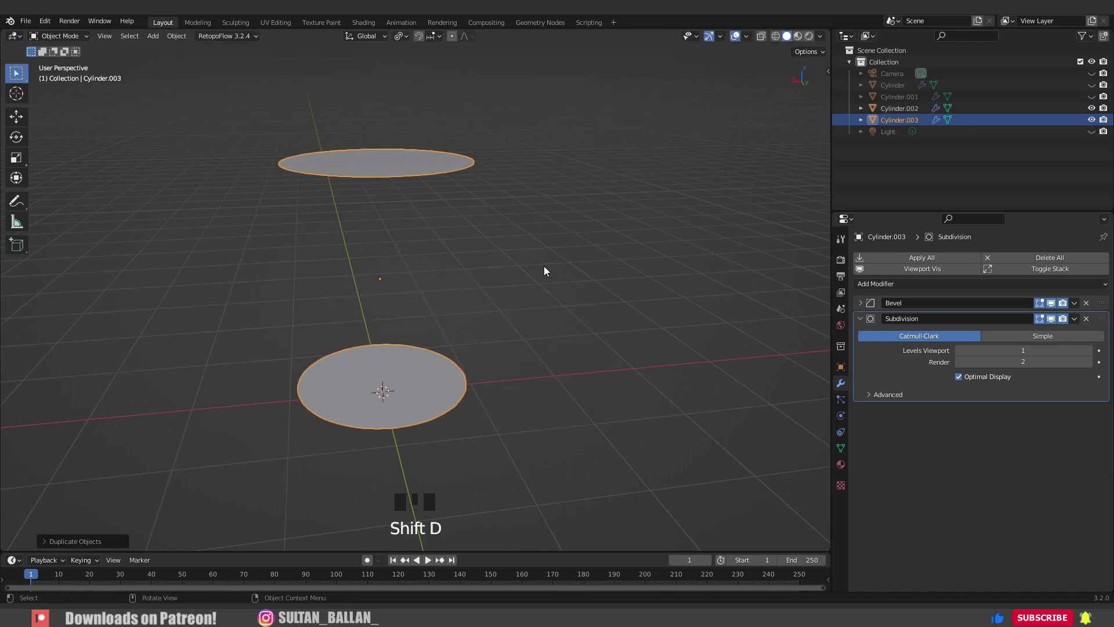
key("s")
key("z")
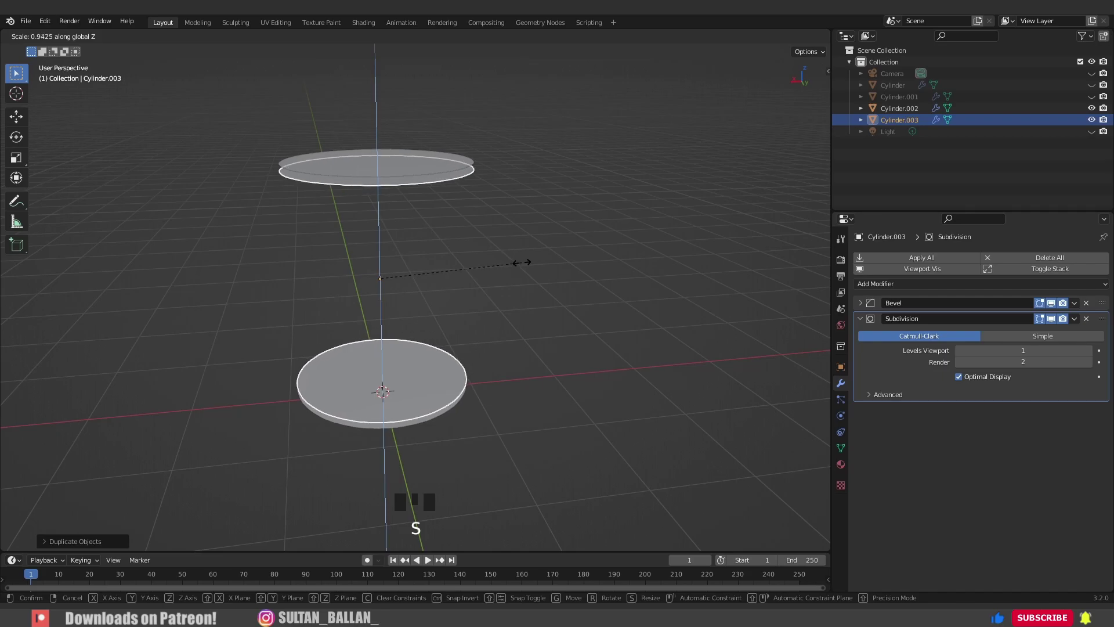
left_click(521, 262)
key("h")
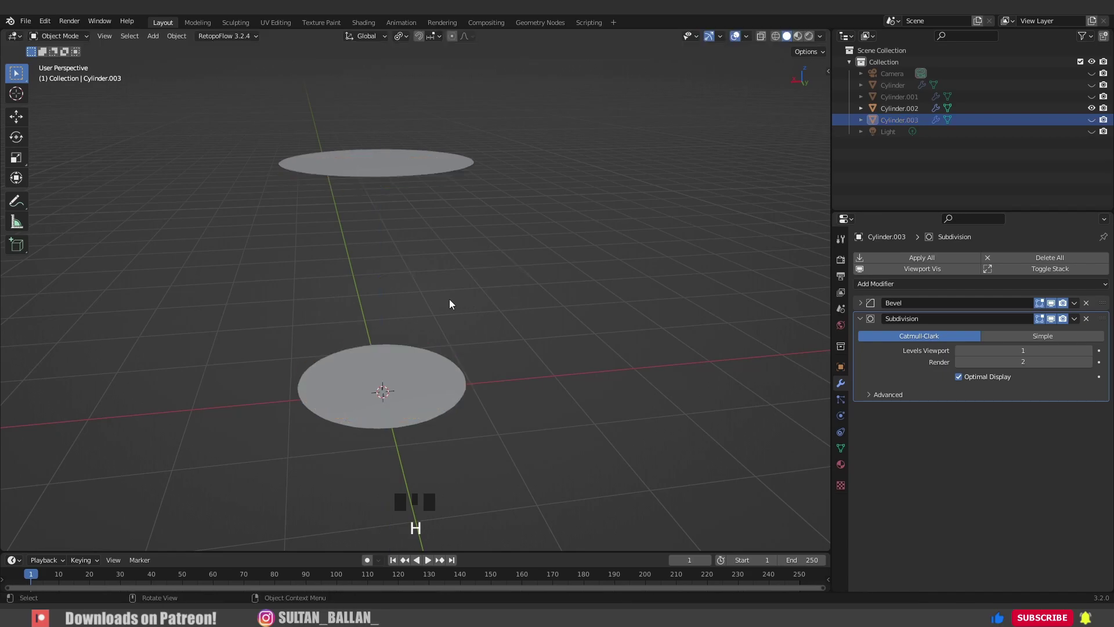
middle_click_drag(451, 304, 464, 325)
- Replace the caps' Bevel and Subdivision with a Solidify modifier 0.04 m thick
left_click(365, 215)
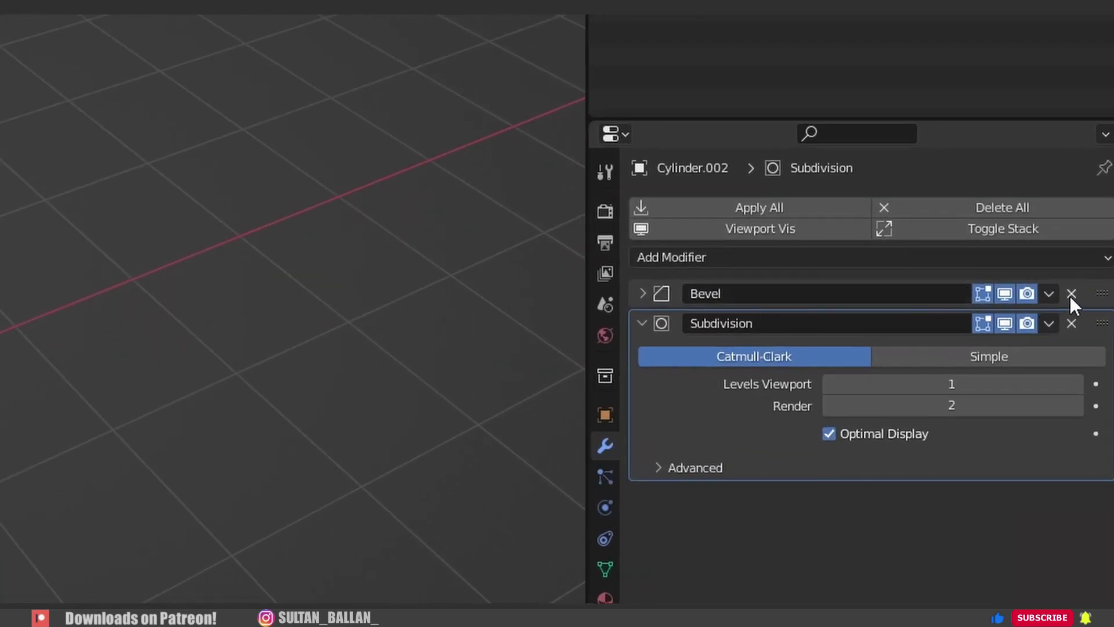
left_click(1070, 295)
left_click(1070, 293)
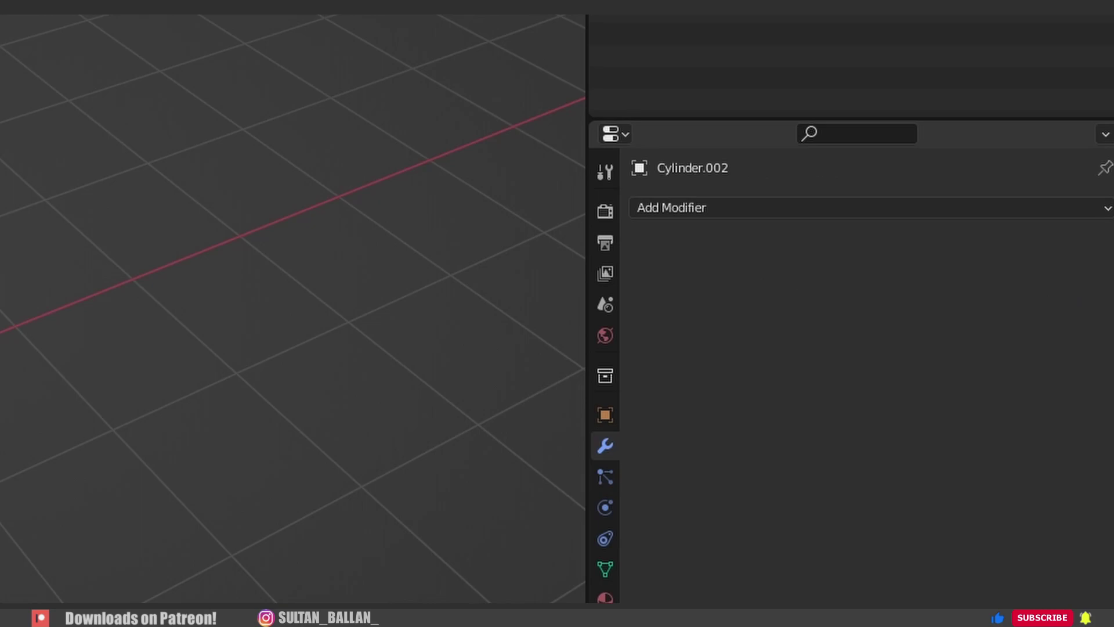
left_click(730, 209)
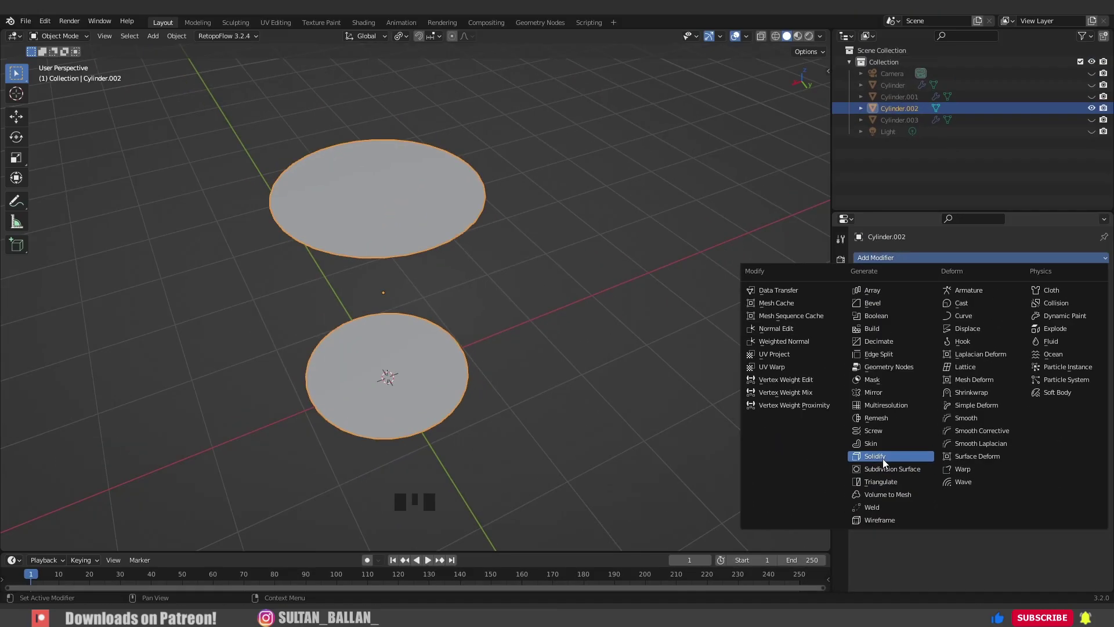
left_click(883, 457)
scroll(474, 308, "up", 2)
middle_click_drag(474, 307, 517, 289)
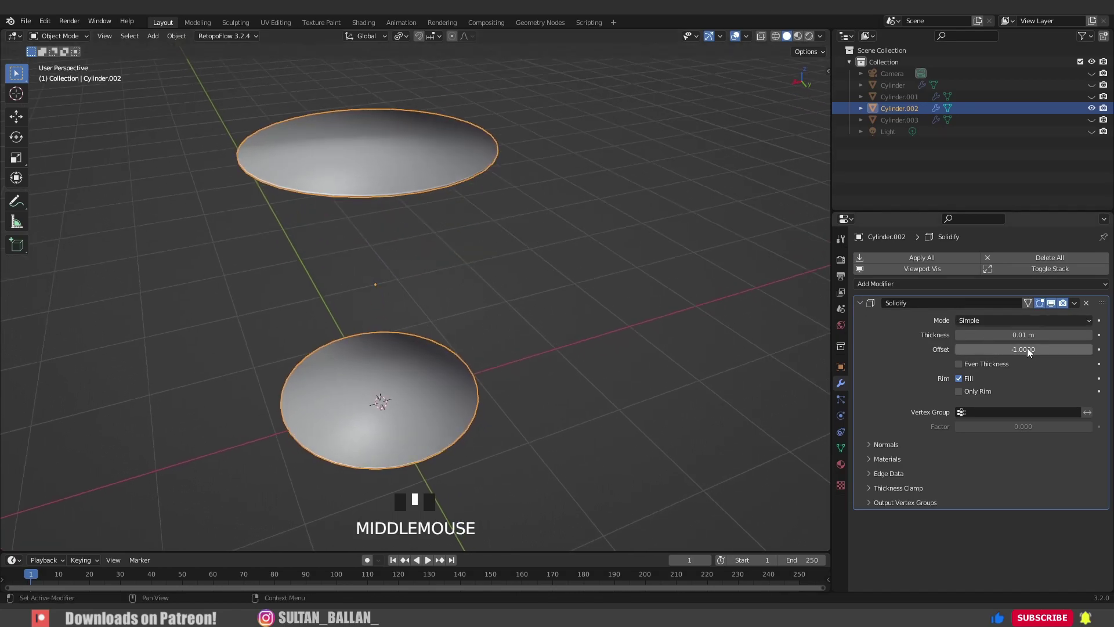
left_click(1089, 335)
left_click(1089, 335)
left_click(1089, 335)
left_click(1089, 335)
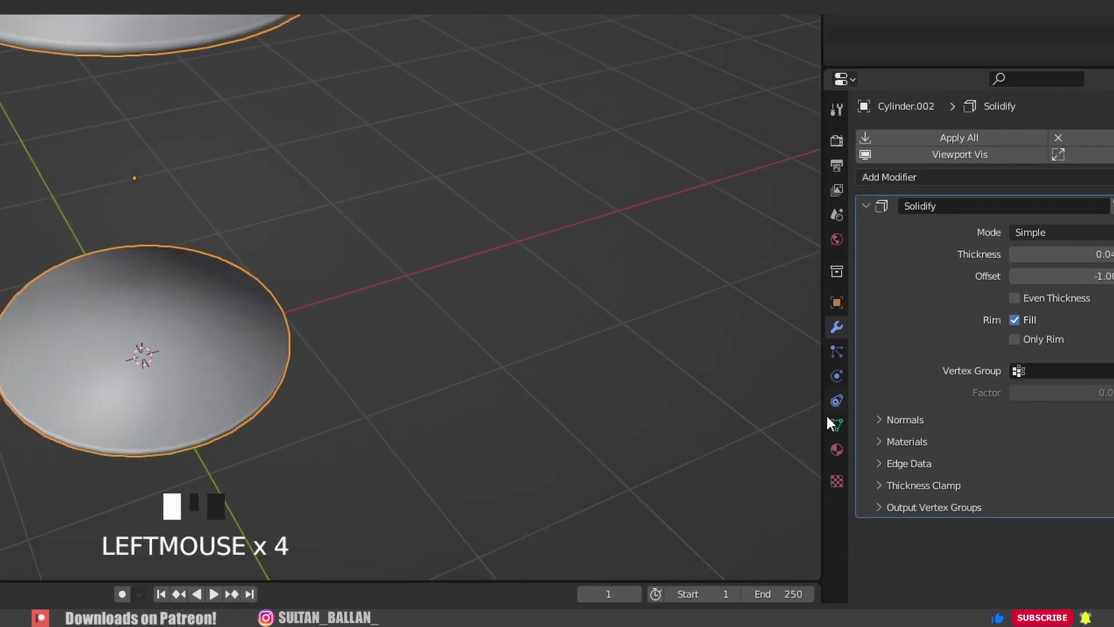
- Turn on 30° Auto Smooth in the caps' Normals settings, then select the upper lid
left_click(841, 447)
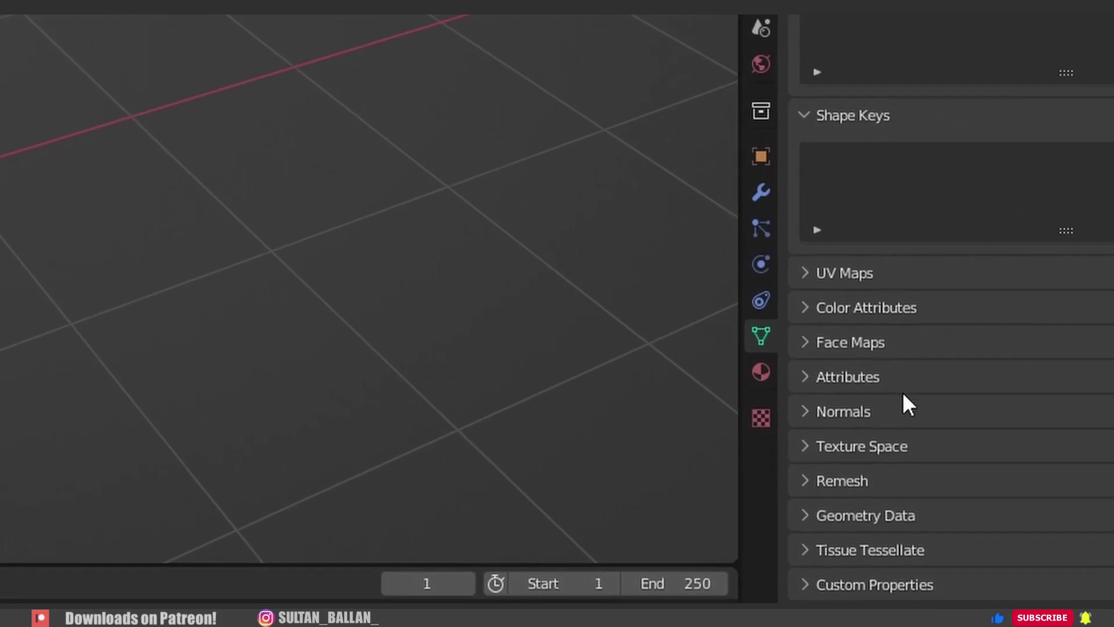
left_click(823, 411)
left_click(831, 479)
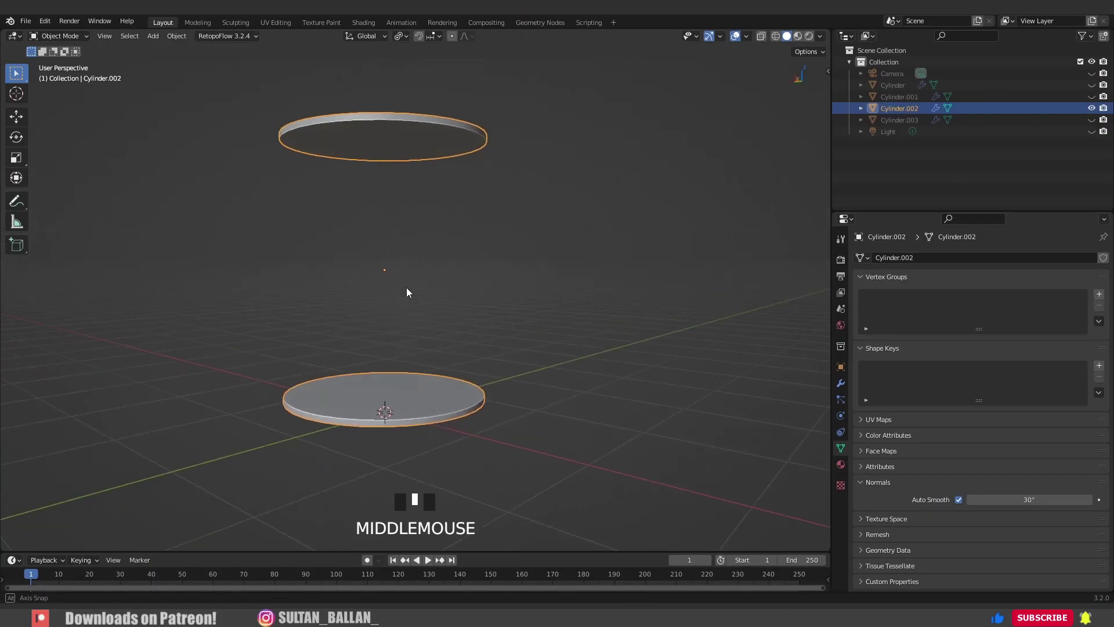
middle_click_drag(406, 292, 458, 341)
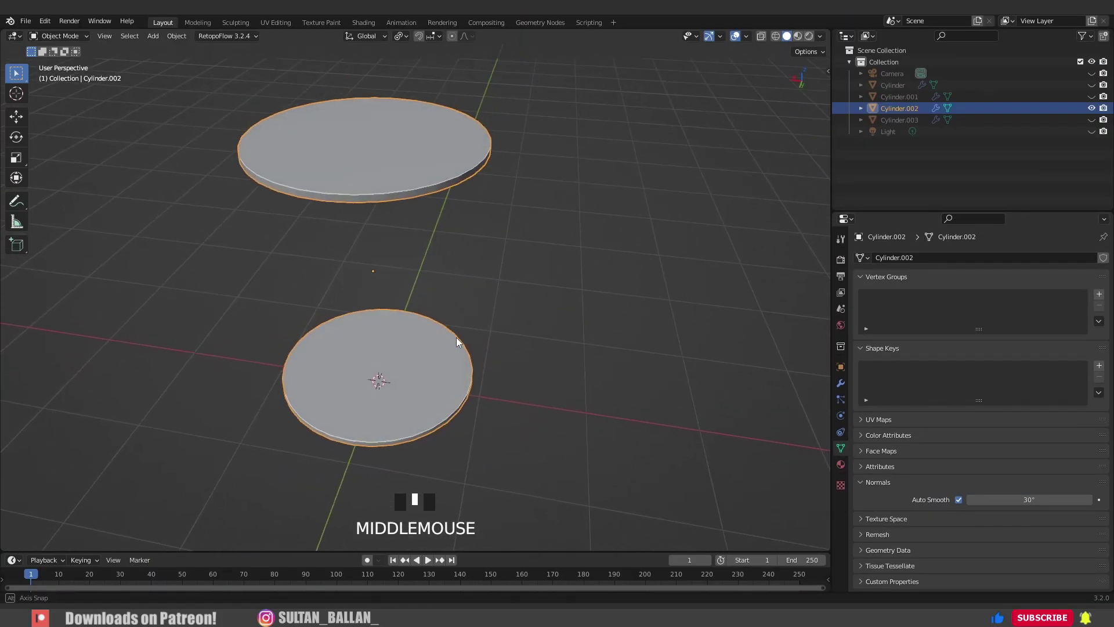
left_click(439, 286)
middle_click_drag(440, 285, 391, 186)
left_click(390, 186)
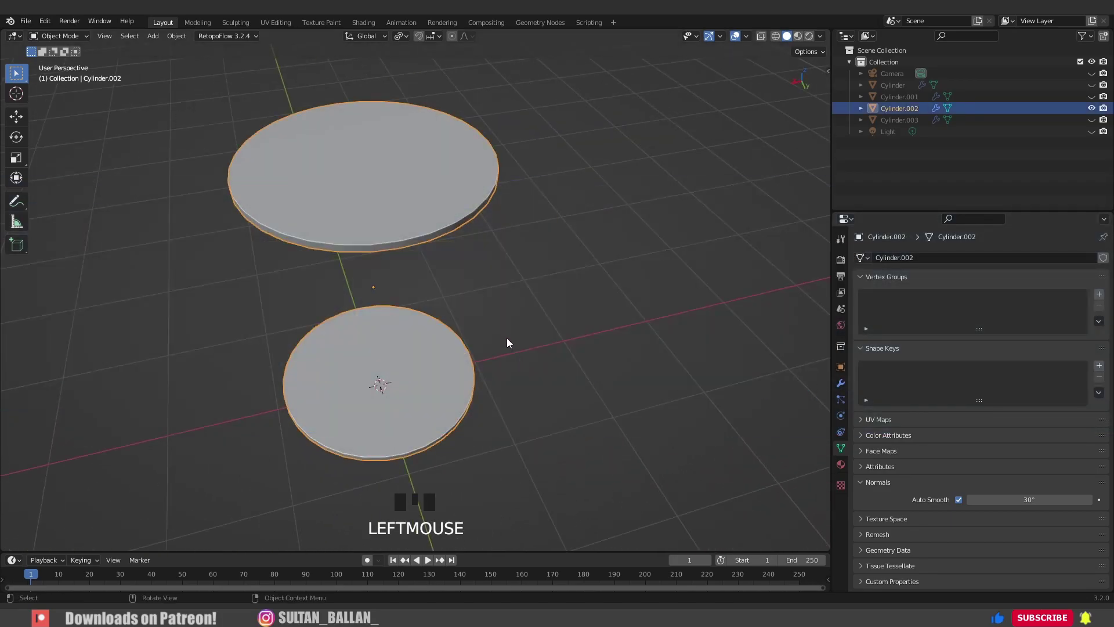
- Add a plane and rotate it 90° around the Y axis
scroll(373, 286, "down", 2)
key("shift+a")
mouse_move(373, 281)
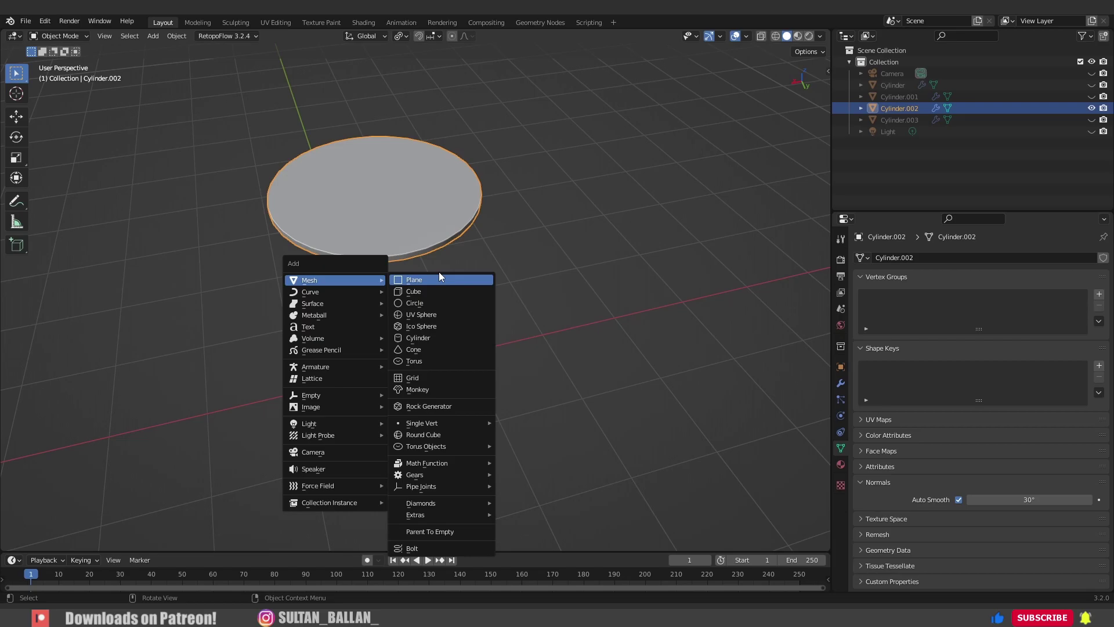
left_click(454, 281)
scroll(441, 285, "down", 2)
middle_click_drag(429, 288, 412, 260)
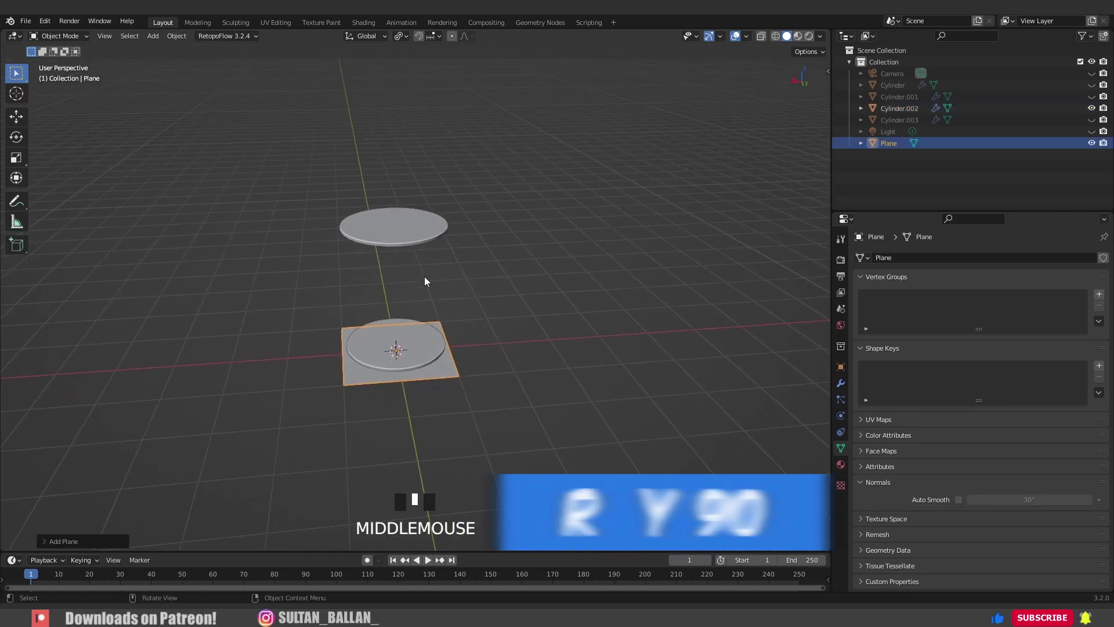
key("r")
key("y")
key("9")
key("0")
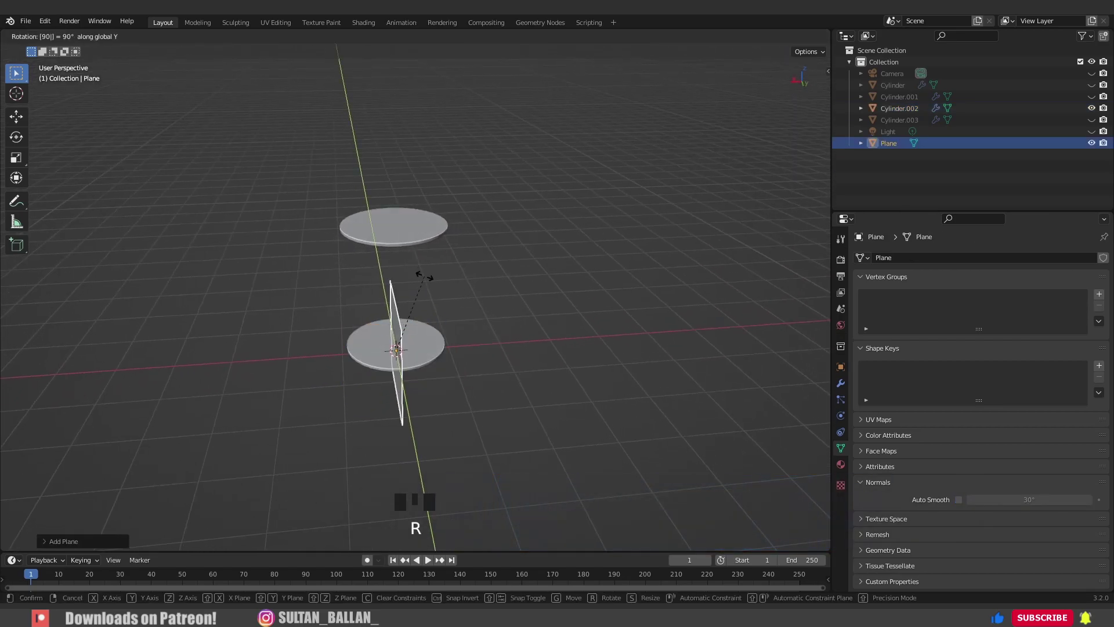
key("Return")
- Scale the plane up to about 2.2 and move it to the discs' left edge in front view
scroll(416, 367, "up", 2)
middle_click_drag(416, 367, 395, 326)
key("s")
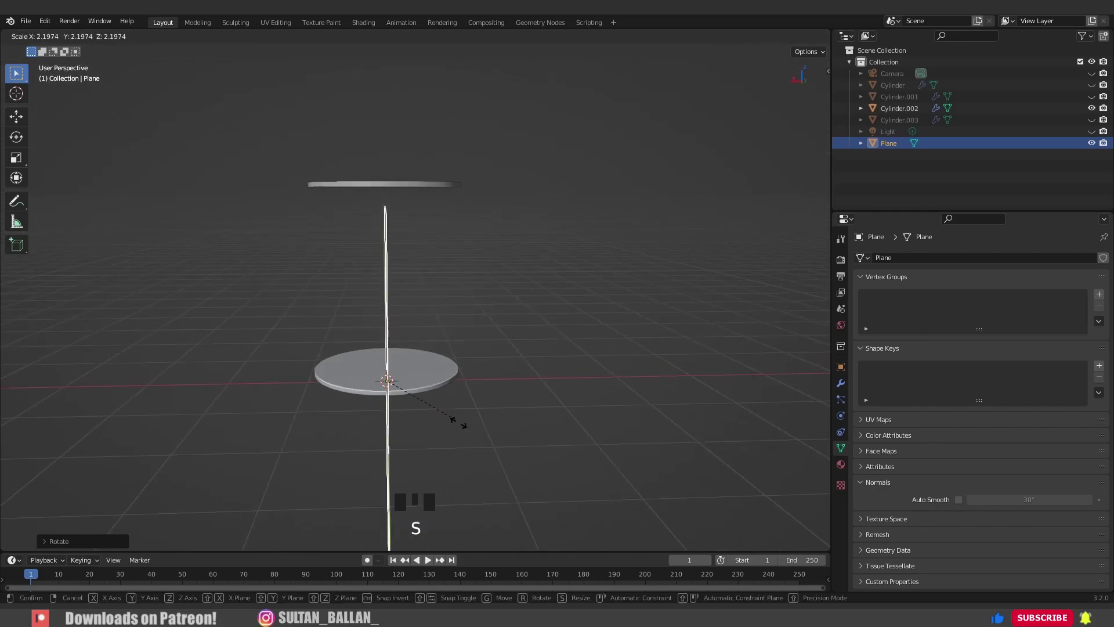
left_click(457, 416)
key("KP_1")
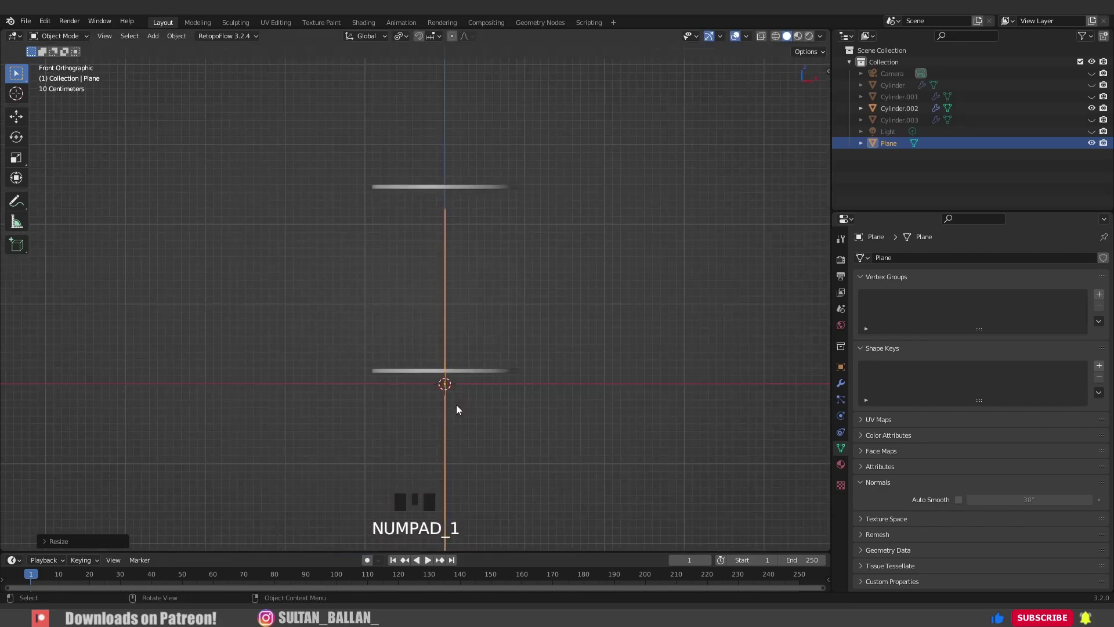
key("g")
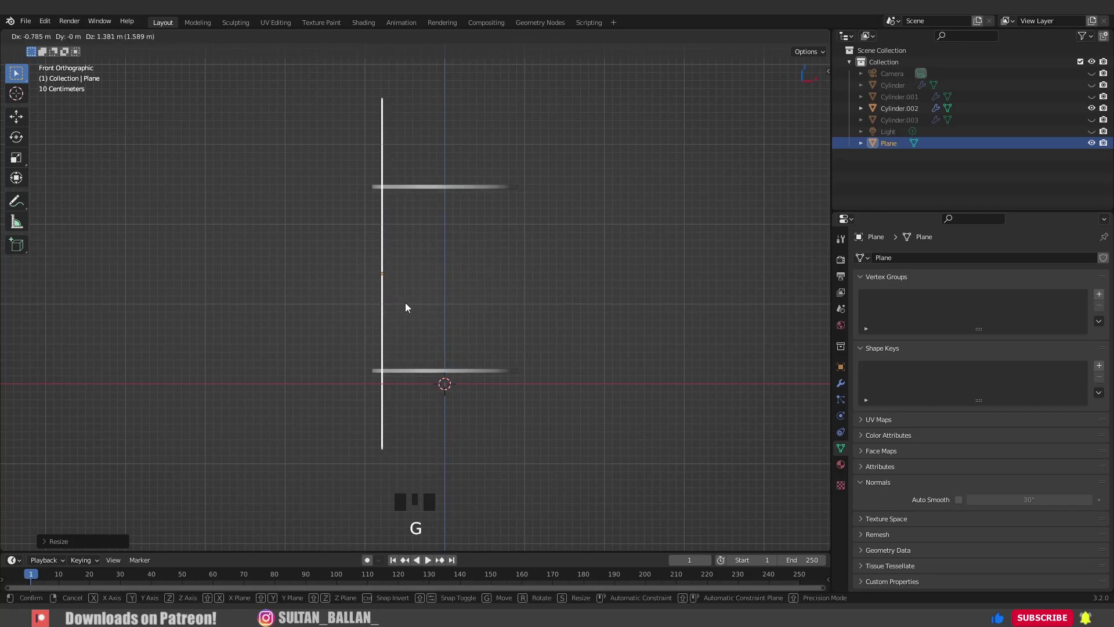
left_click(405, 302)
key("KP_7")
scroll(420, 301, "up", 4)
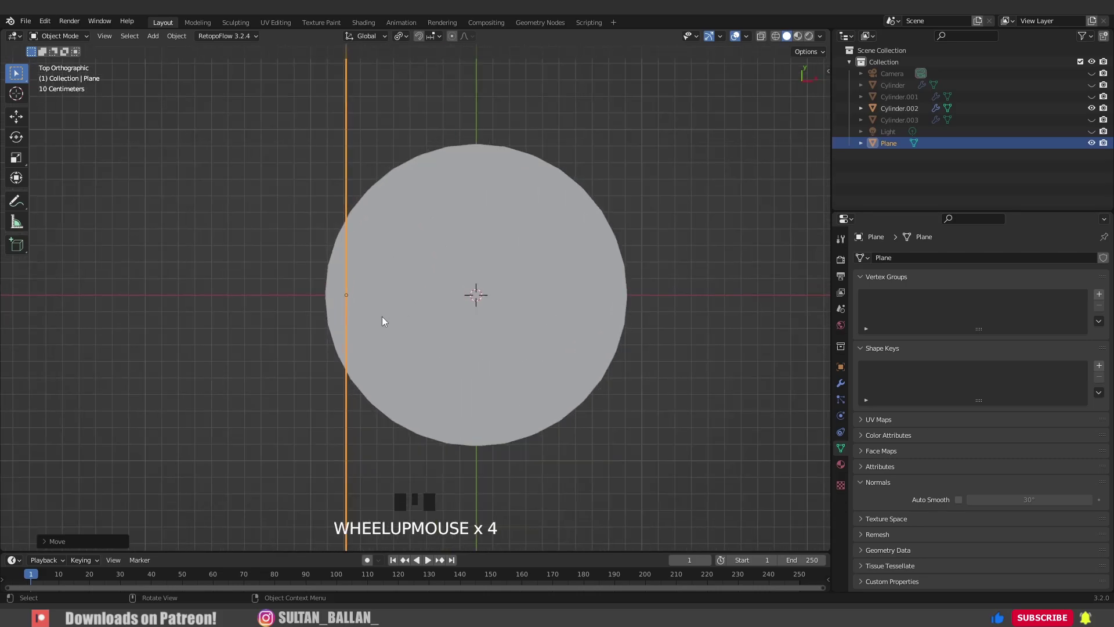
middle_click_drag(365, 317, 427, 219)
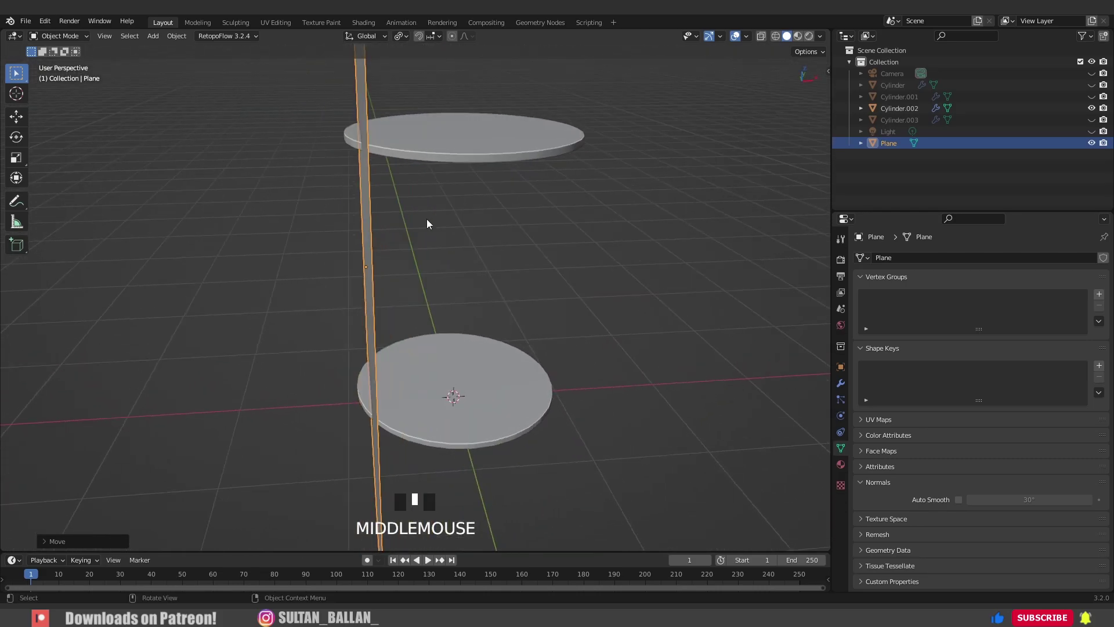
- Add a Solidify modifier (0.01 m, offset -1) to the plane
left_click(841, 384)
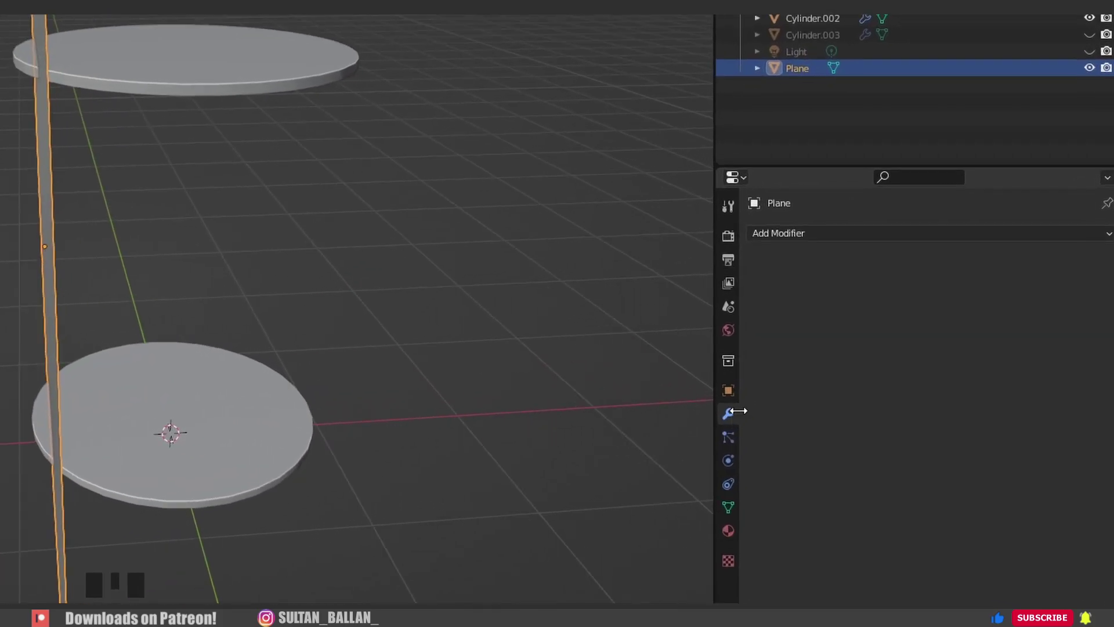
left_click(812, 235)
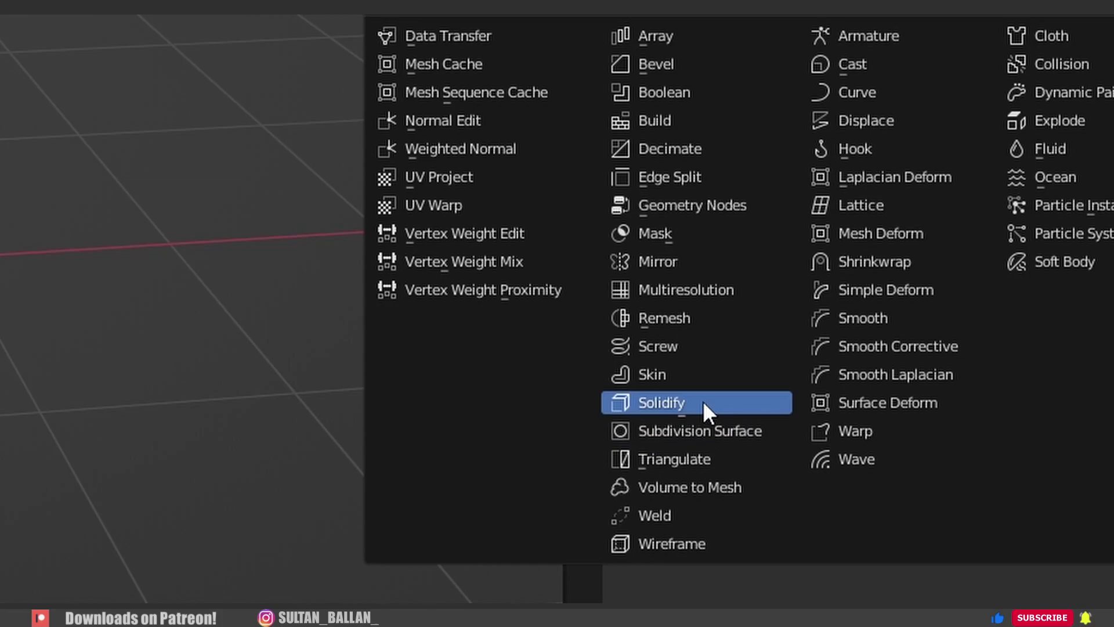
left_click(703, 405)
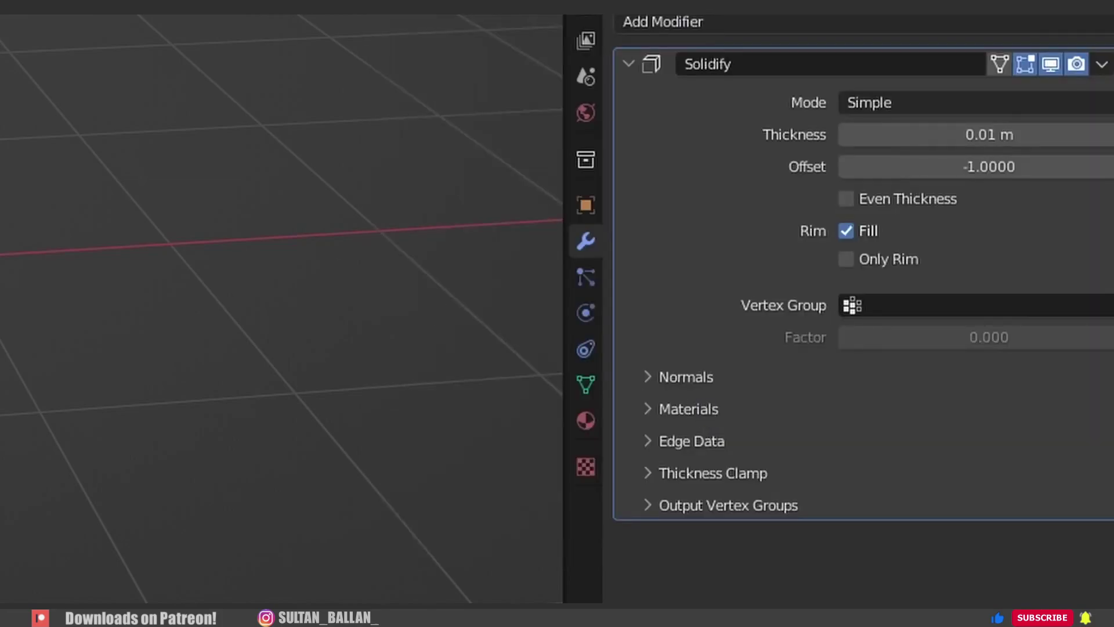
middle_click_drag(406, 360, 441, 357)
key("KP_7")
scroll(342, 315, "up", 3)
scroll(376, 316, "down", 1)
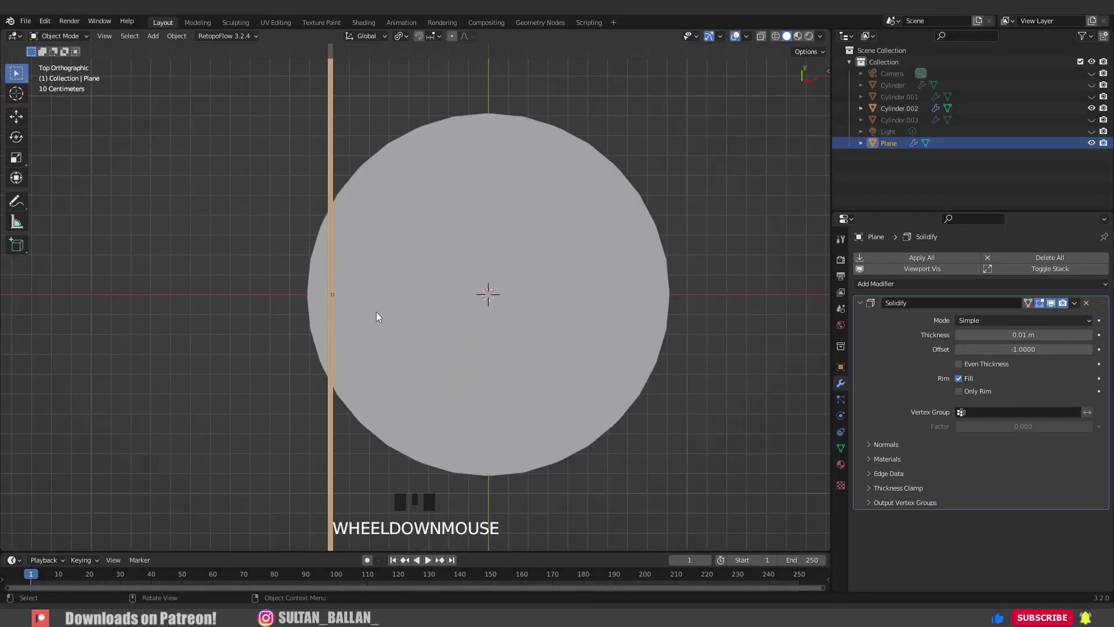
left_click(880, 301)
- Add an Array modifier with count 2 and call up the Ctrl+A apply-transforms menu
left_click(901, 284)
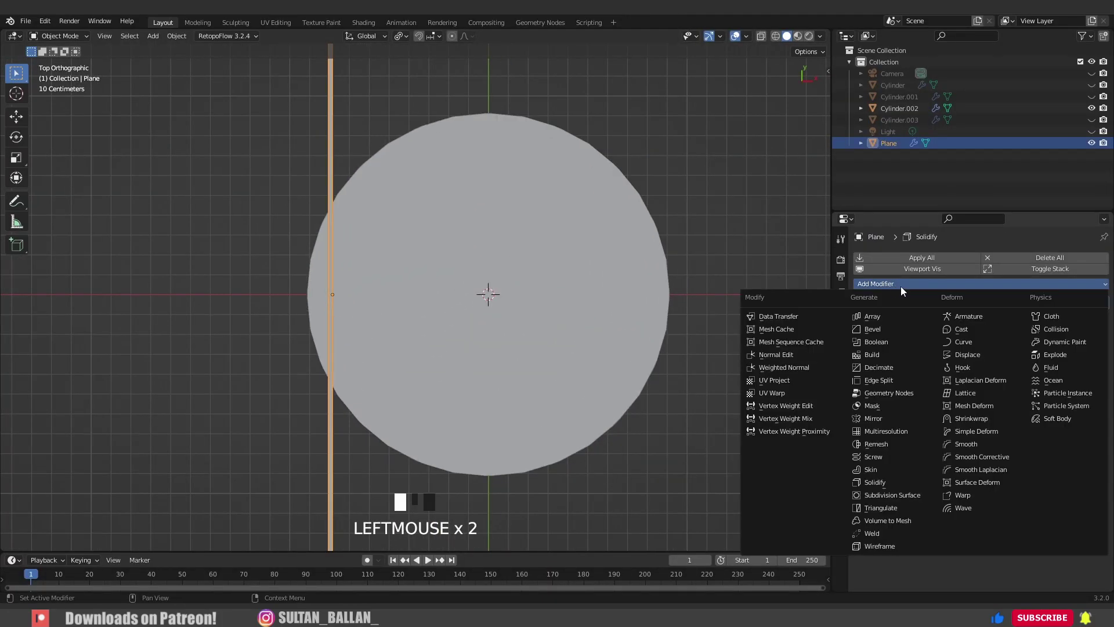
left_click(894, 316)
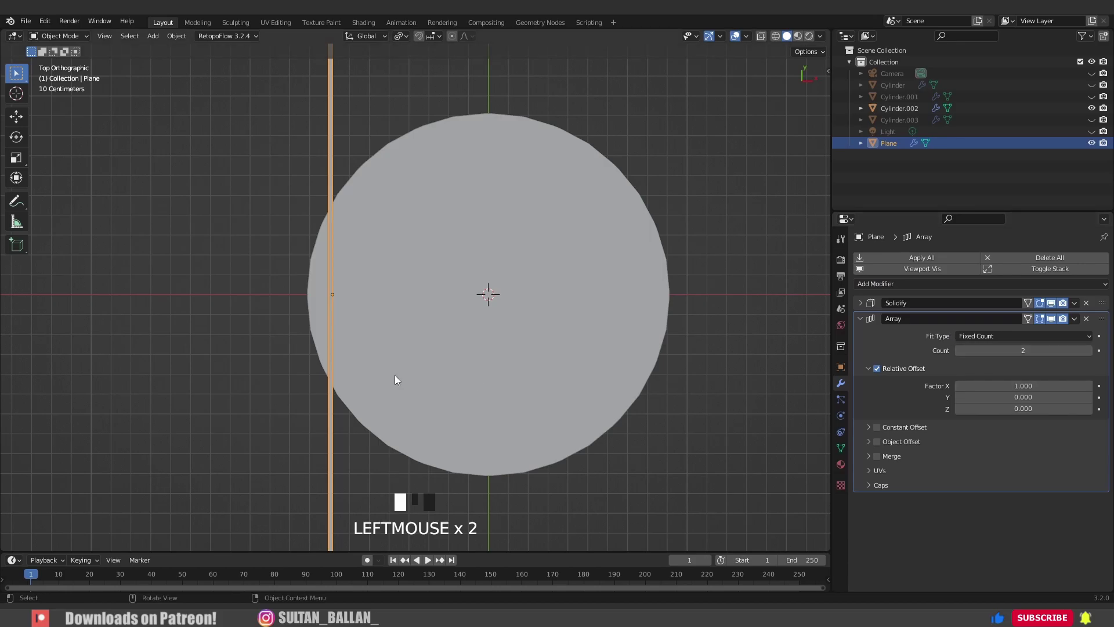
middle_click_drag(395, 378, 288, 284)
scroll(289, 284, "down", 2)
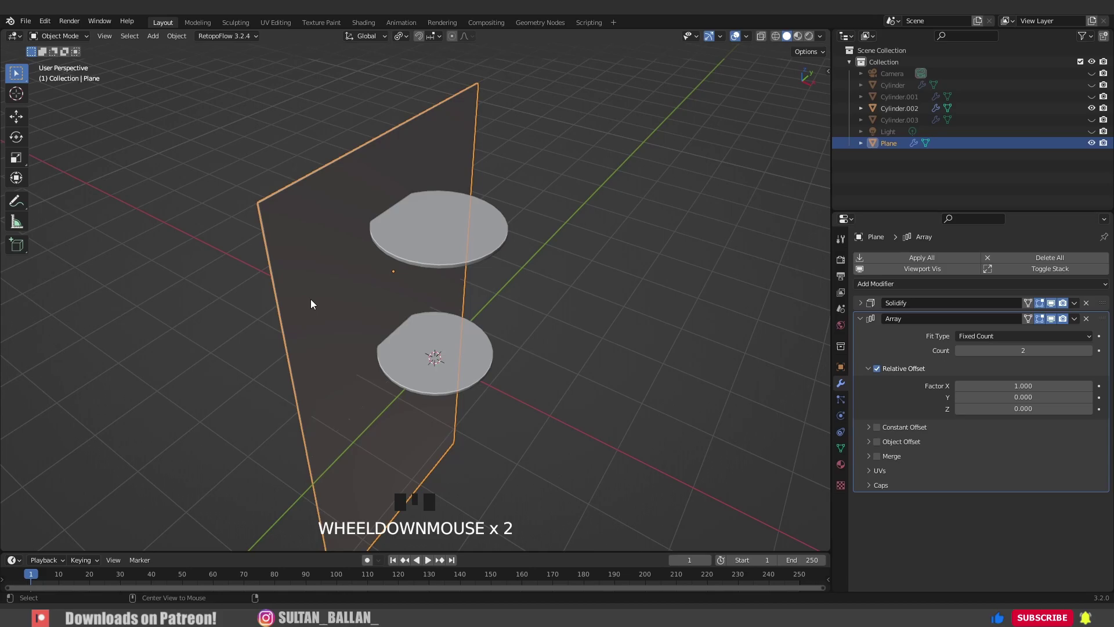
key("ctrl+a")
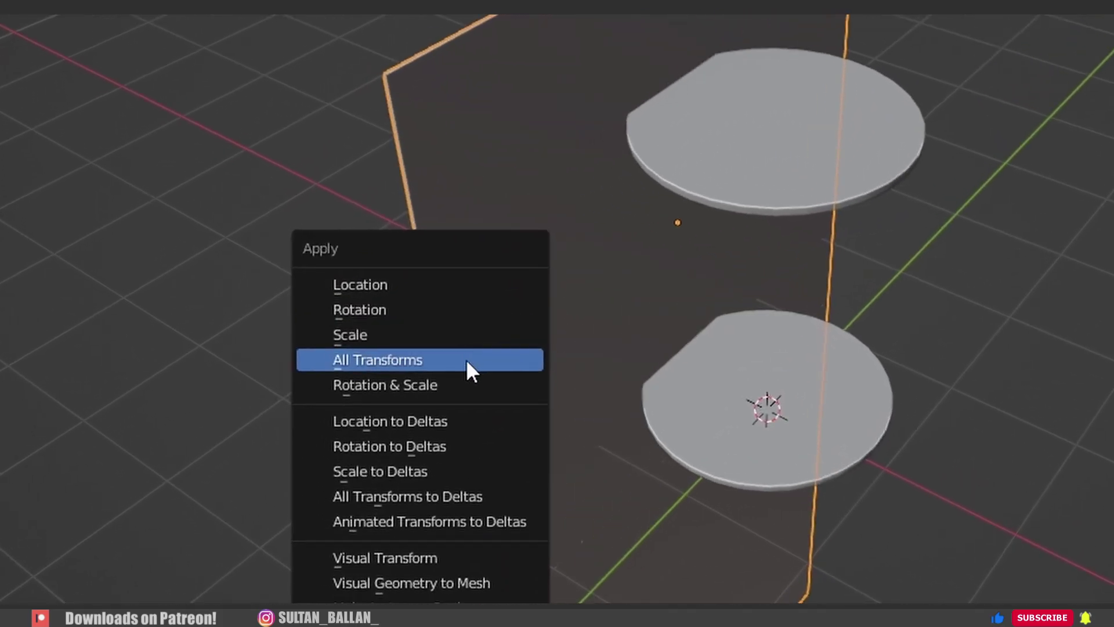
- Apply the plane's transforms and raise the array count to 9
left_click(452, 386)
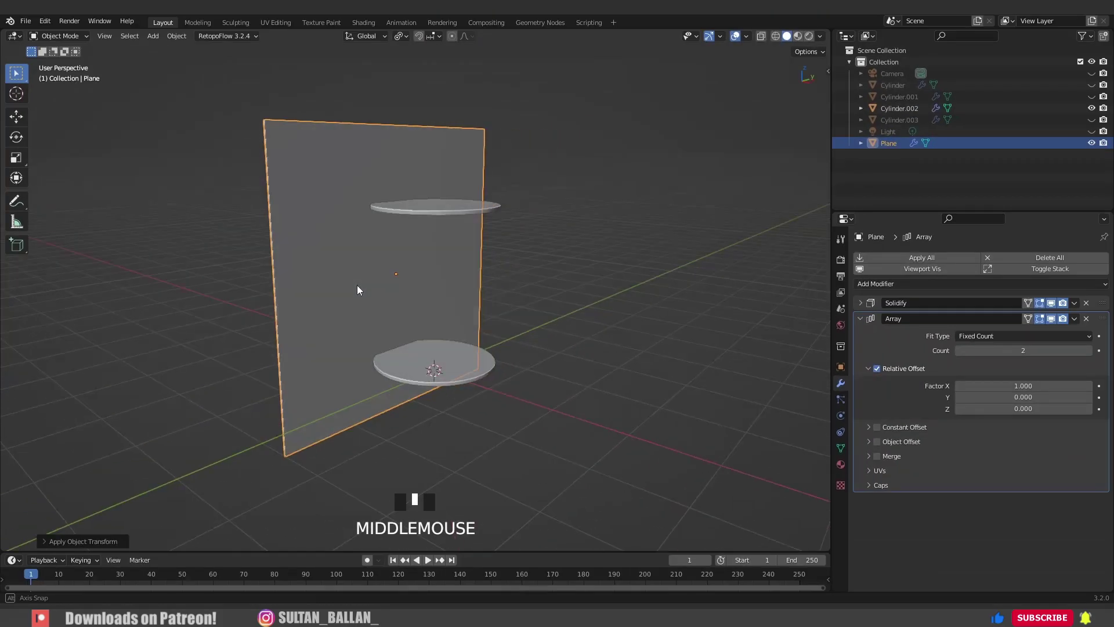
middle_click_drag(357, 284, 377, 284)
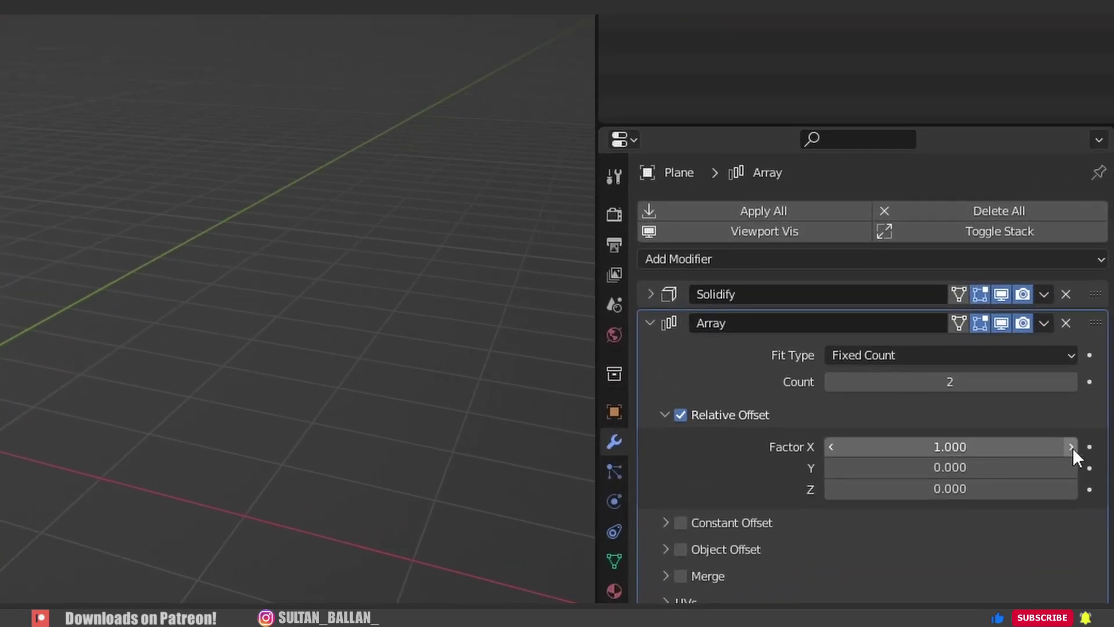
left_click(1071, 447)
left_click(1072, 447)
left_click(1071, 447)
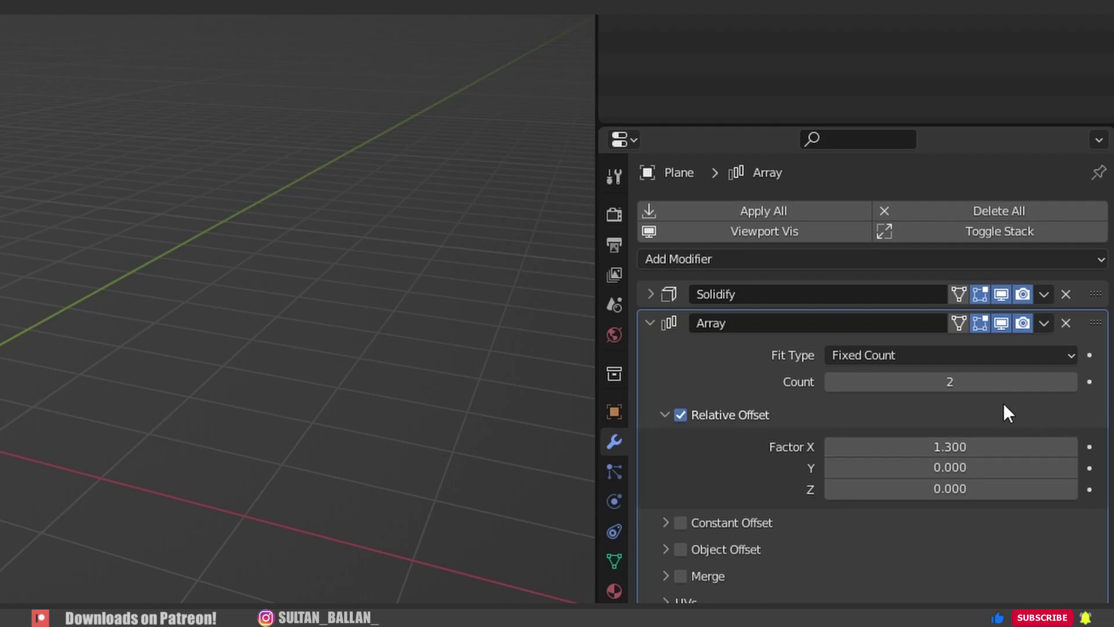
left_click(1071, 382)
left_click(1071, 381)
left_click(1072, 382)
left_click(1071, 382)
left_click(1071, 382)
left_click(1071, 381)
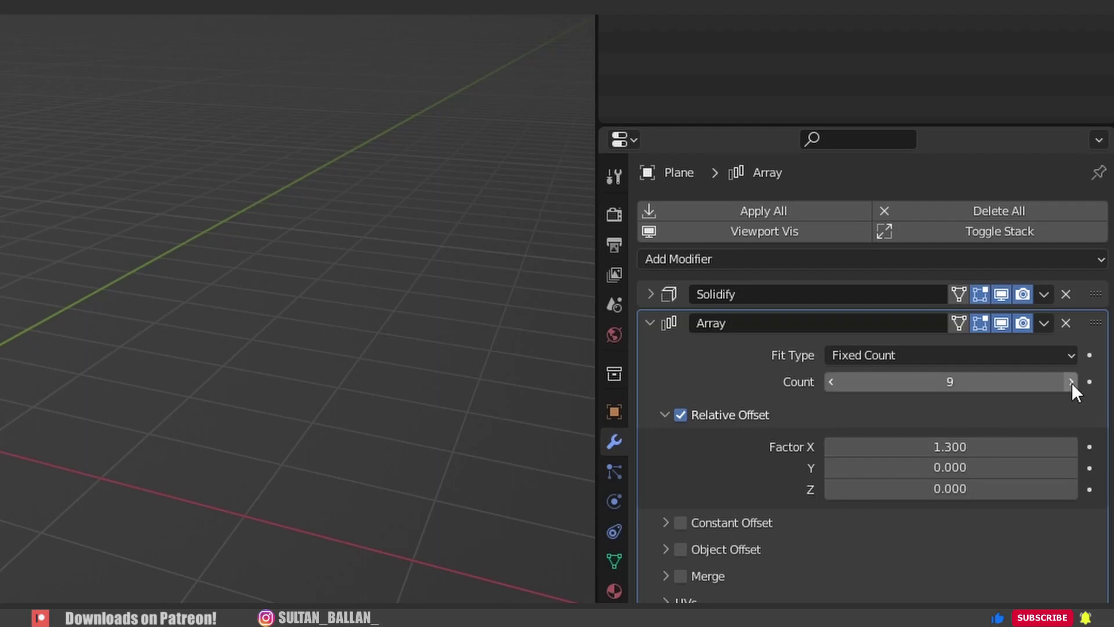
left_click(1071, 382)
- Set the array's X relative offset to 17.6 and count to 10, checking from top view
left_click_drag(898, 446, 1010, 447)
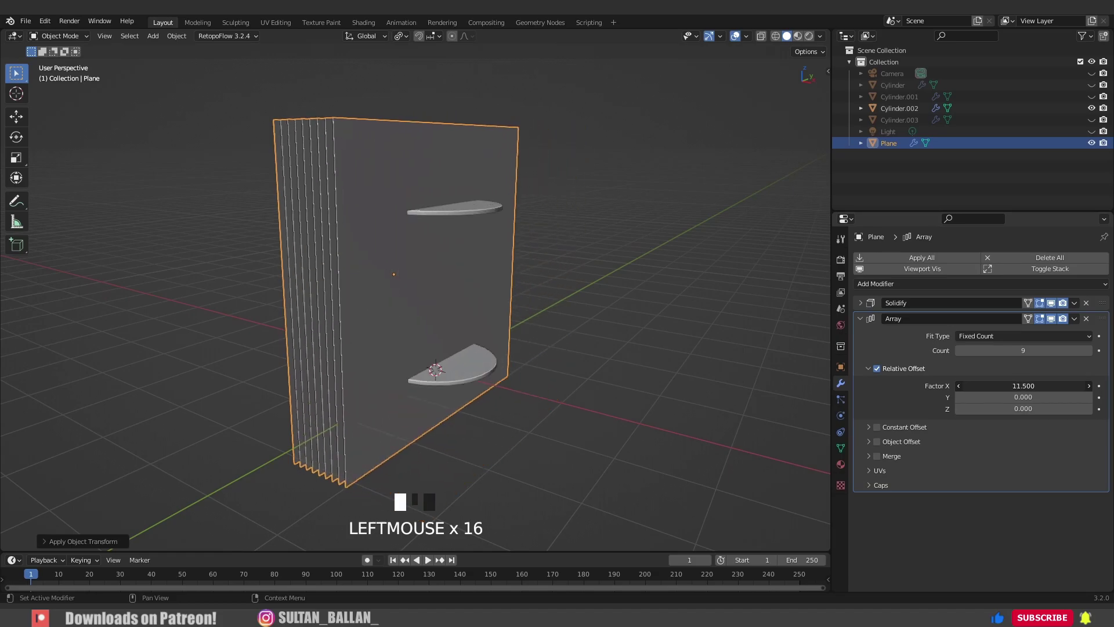
left_click_drag(1023, 385, 986, 385)
middle_click_drag(344, 268, 395, 322)
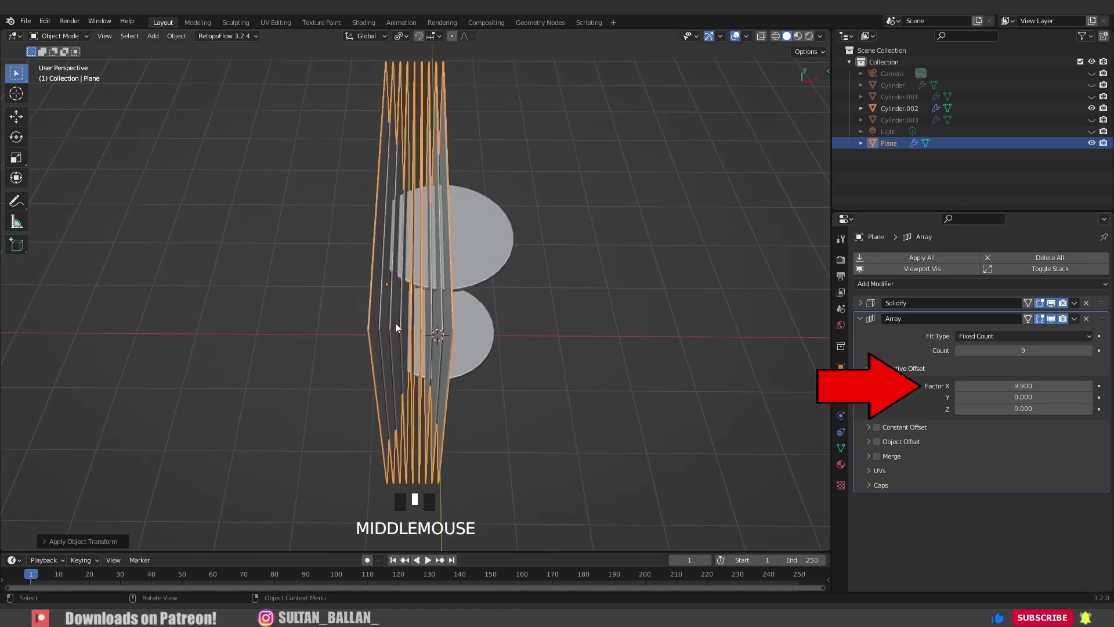
key("KP_7")
scroll(489, 379, "up", 2)
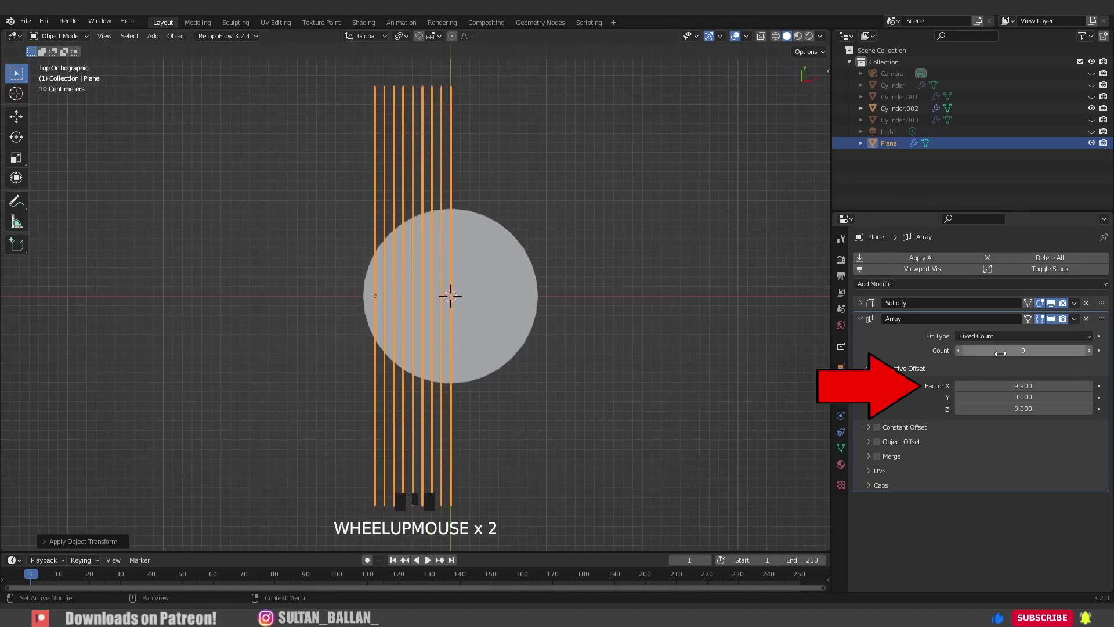
left_click_drag(1001, 353, 1038, 389)
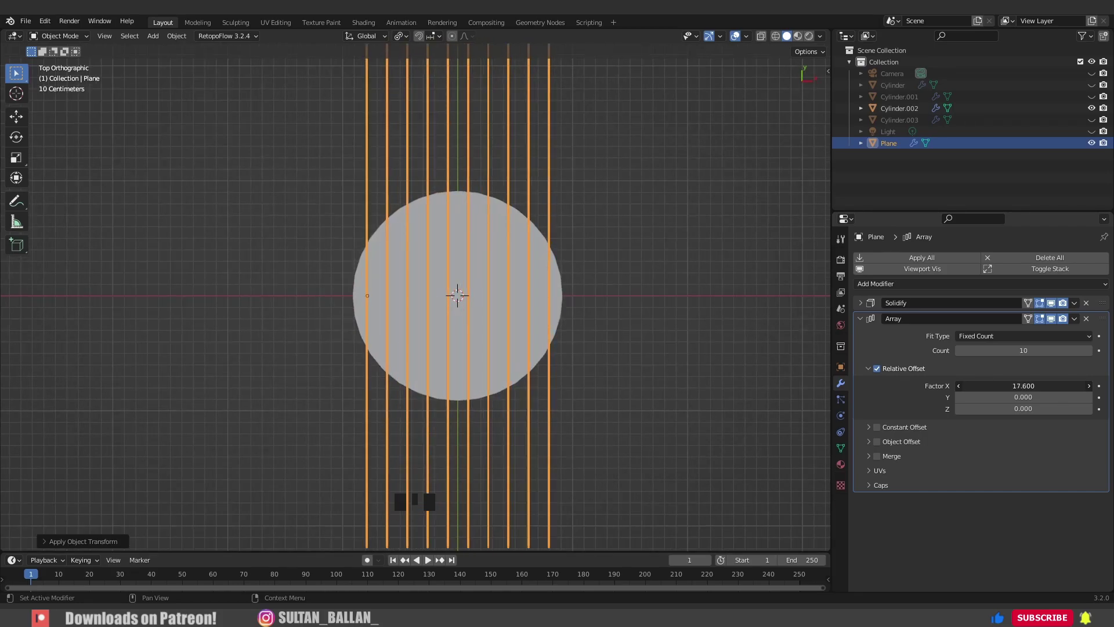
middle_click_drag(646, 385, 583, 300)
scroll(490, 272, "down", 2)
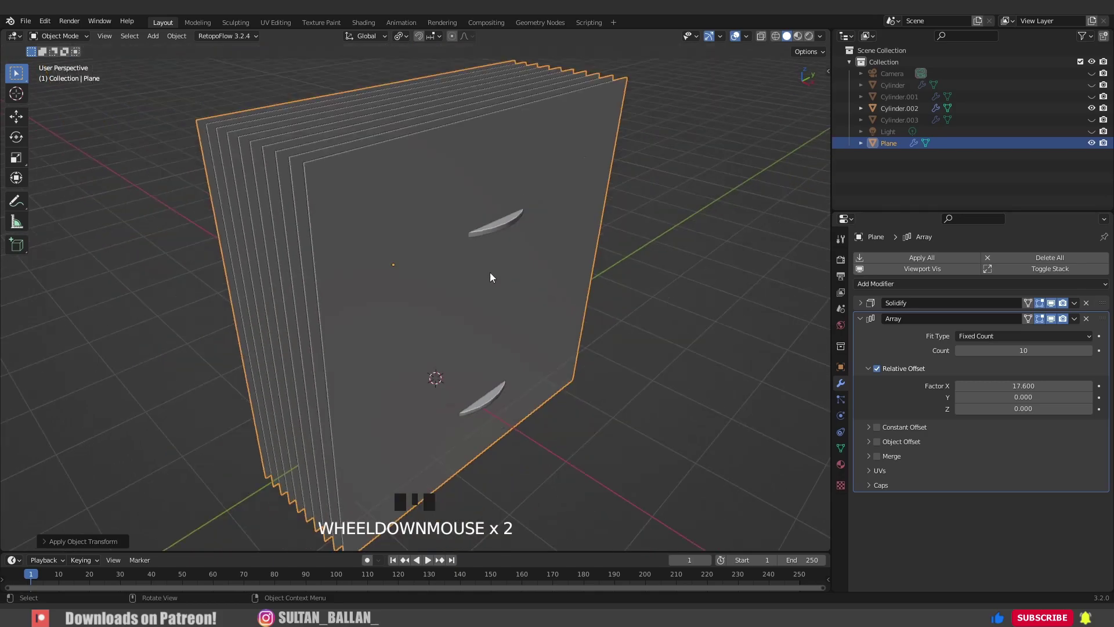
middle_click_drag(490, 273, 587, 223)
scroll(544, 241, "down", 1)
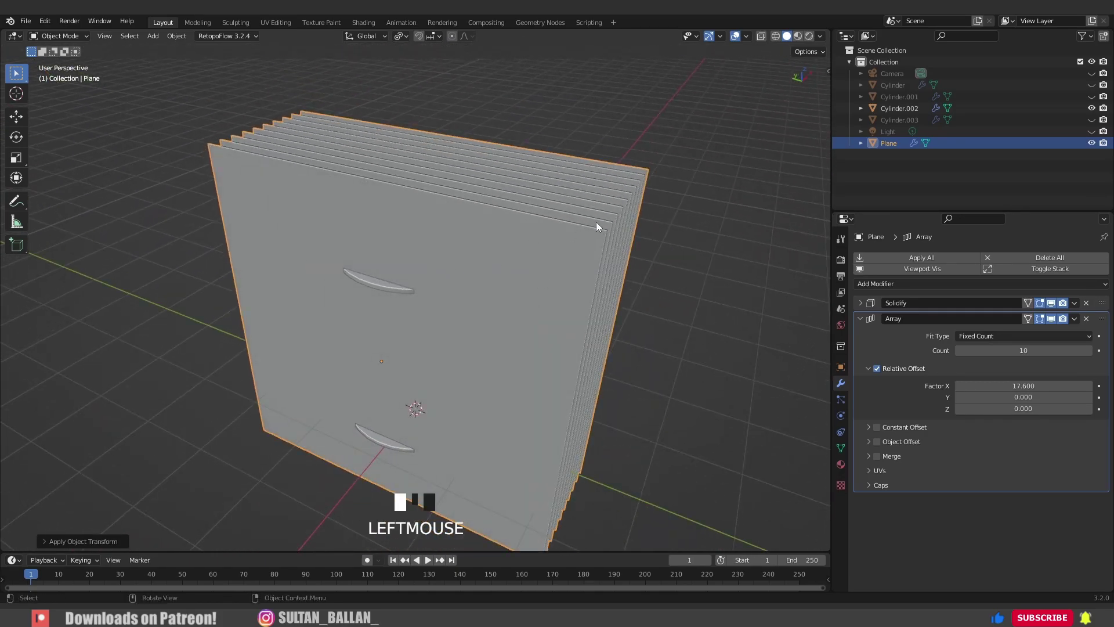
- Add an Exact Difference Boolean to Cylinder.002 with the arrayed Plane as cutter
left_click(376, 282)
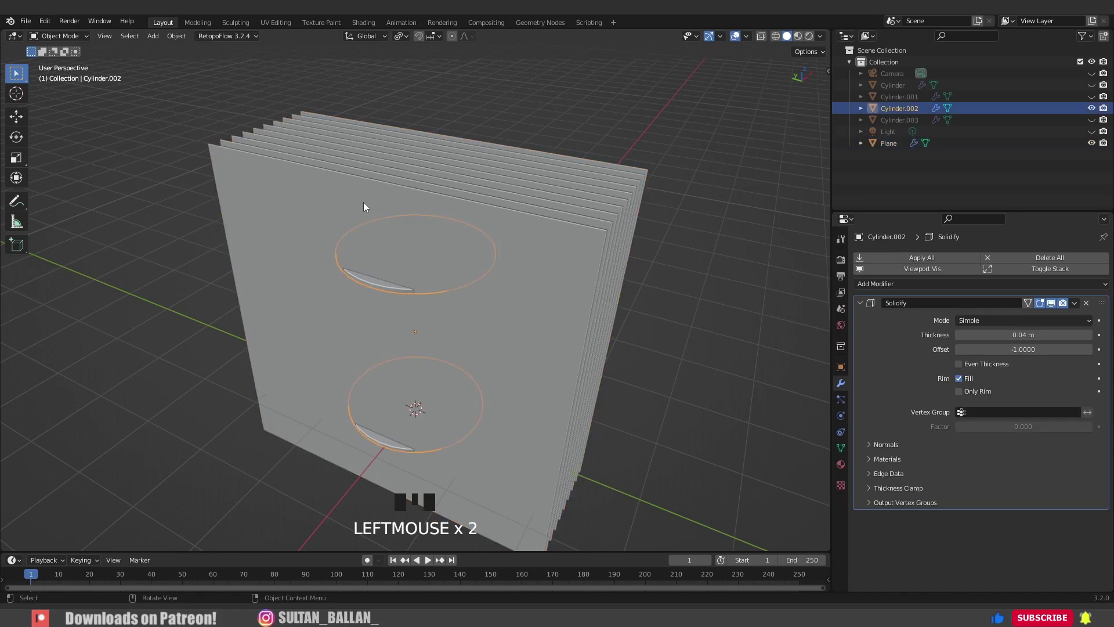
left_click(878, 283)
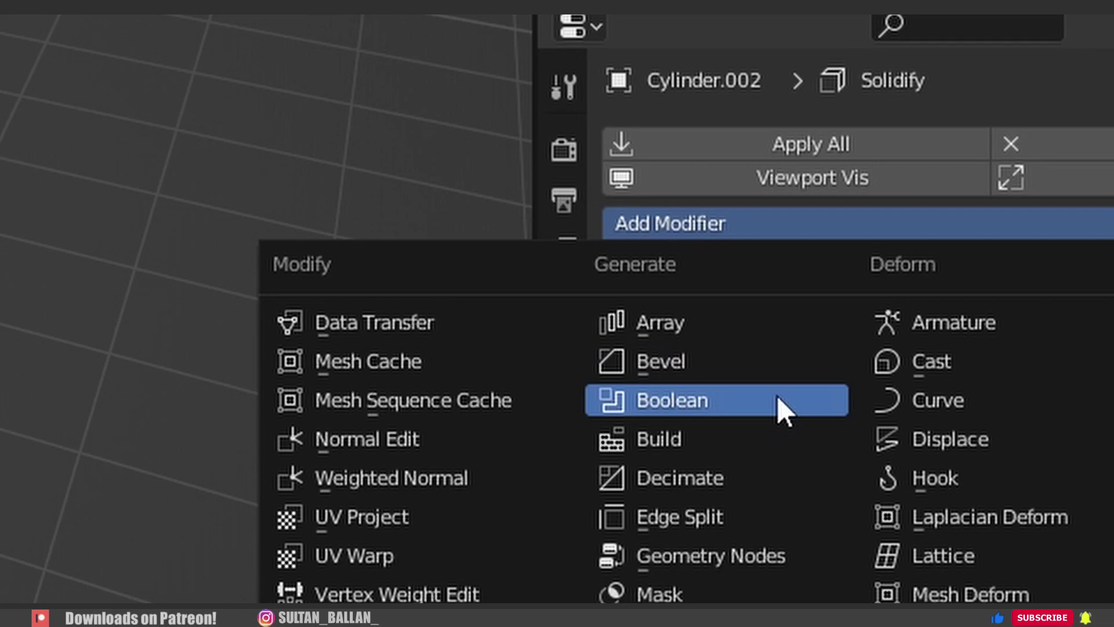
left_click(732, 376)
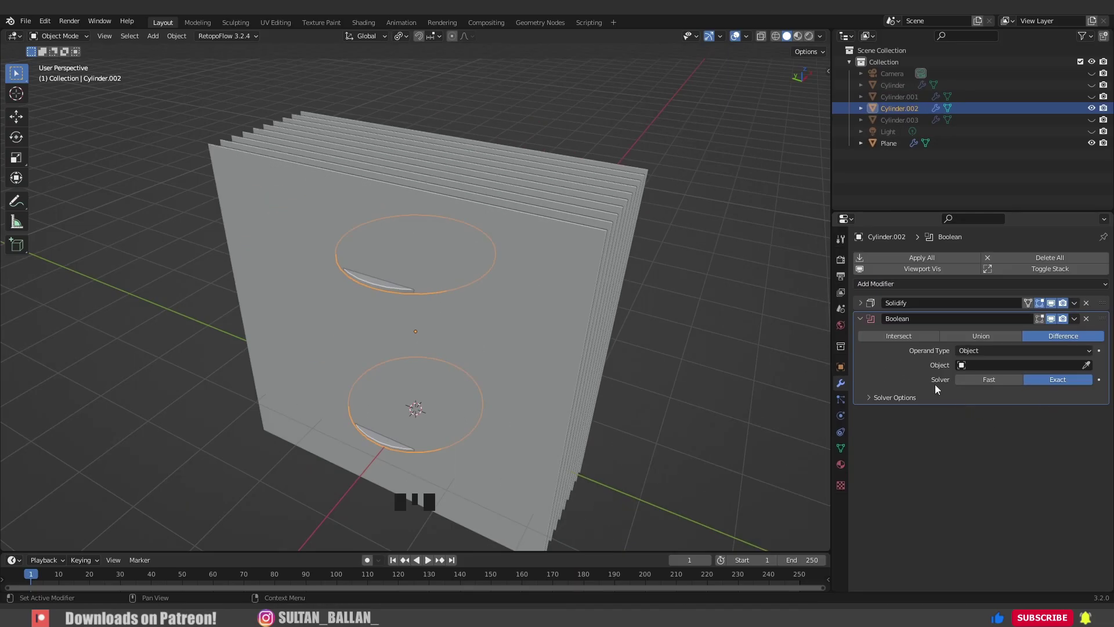
middle_click_drag(499, 313, 388, 283)
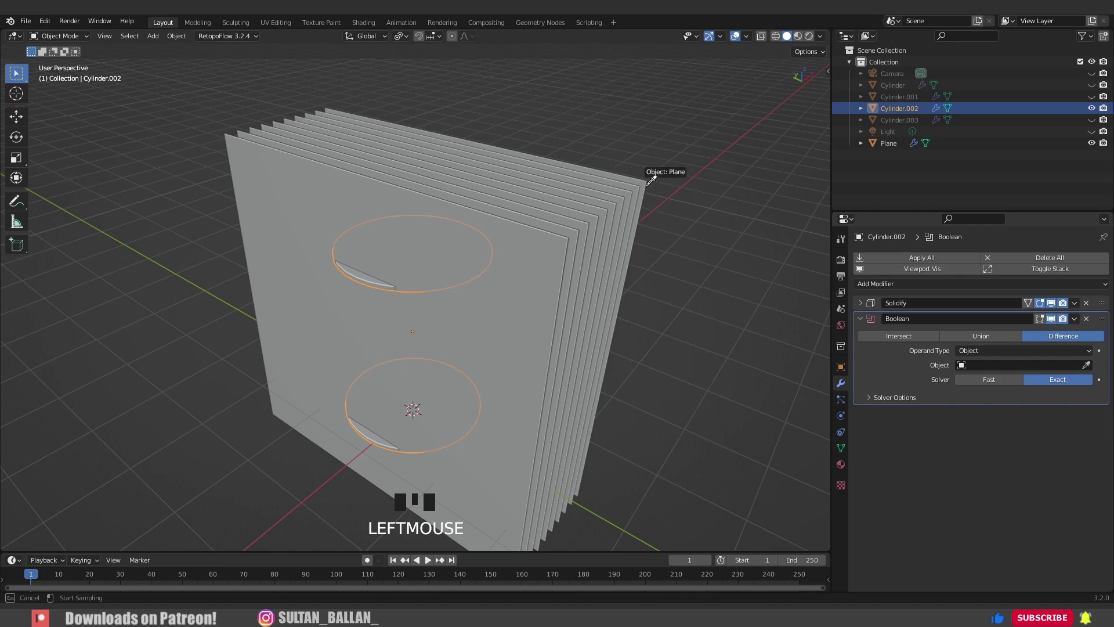
middle_click_drag(577, 225, 519, 242)
middle_click_drag(527, 312, 664, 189)
- Set the Plane's viewport Display As to Wire to reveal the plank cuts
left_click(648, 227)
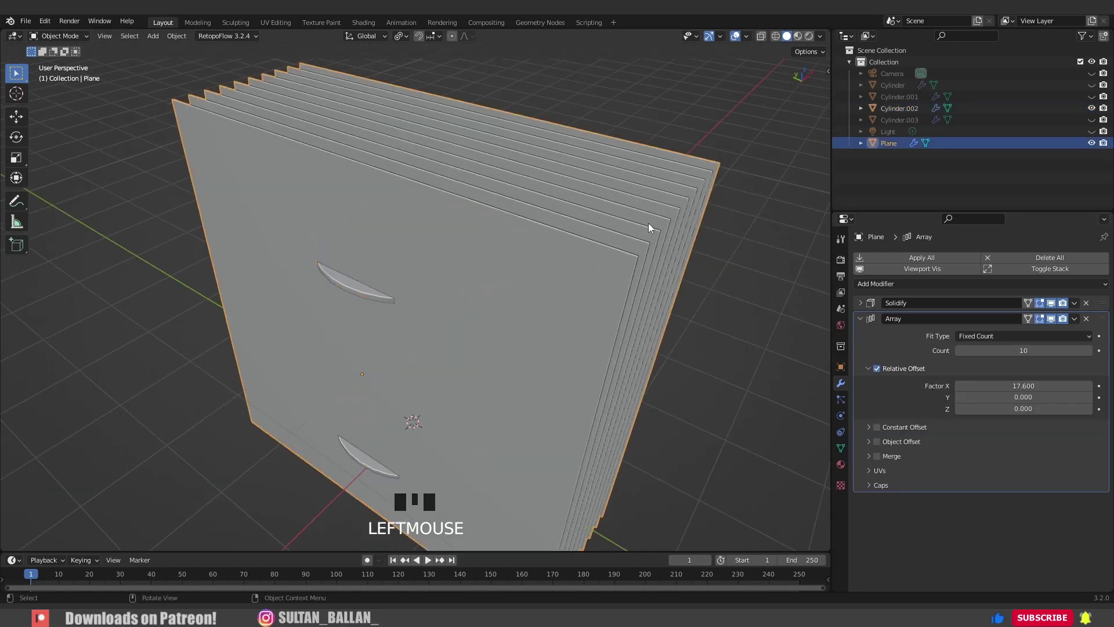
left_click(842, 368)
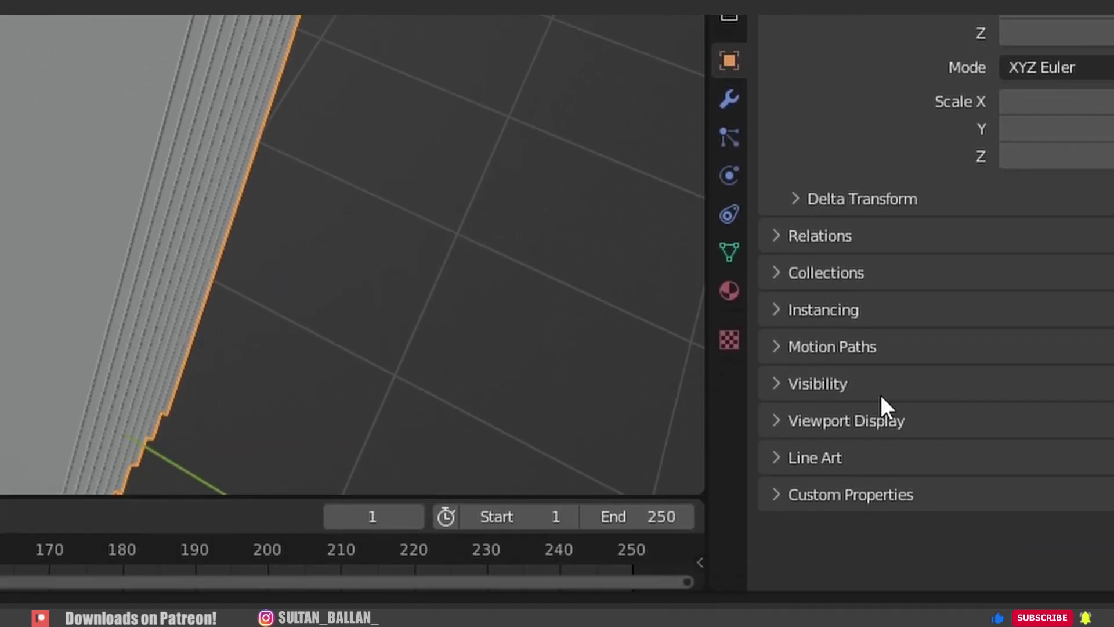
left_click(913, 421)
scroll(1020, 196, "down", 4)
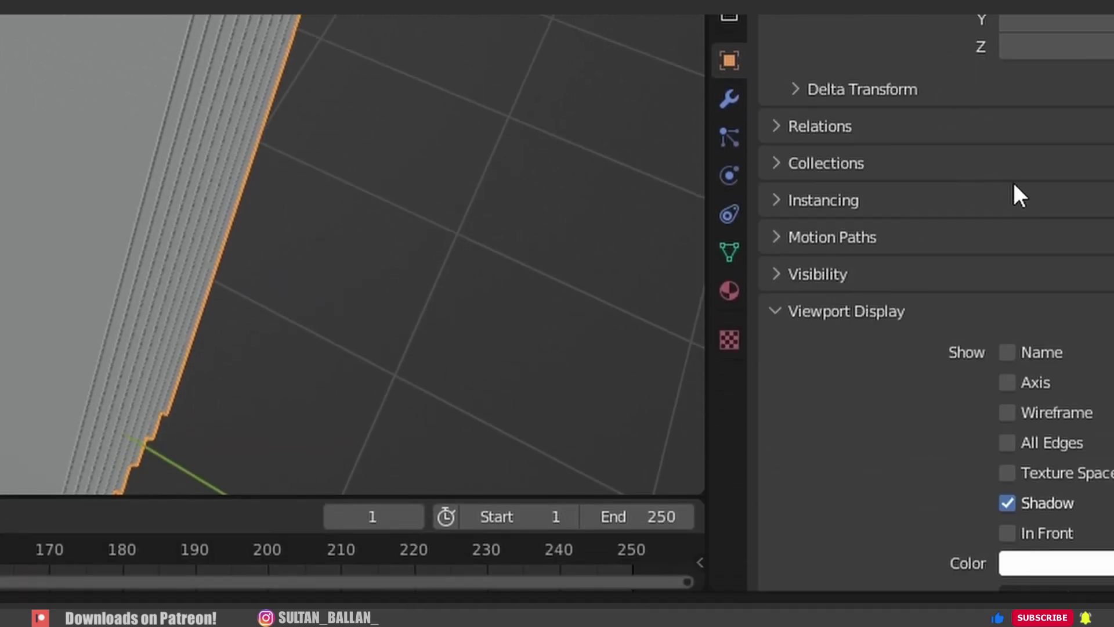
scroll(1108, 438, "down", 4)
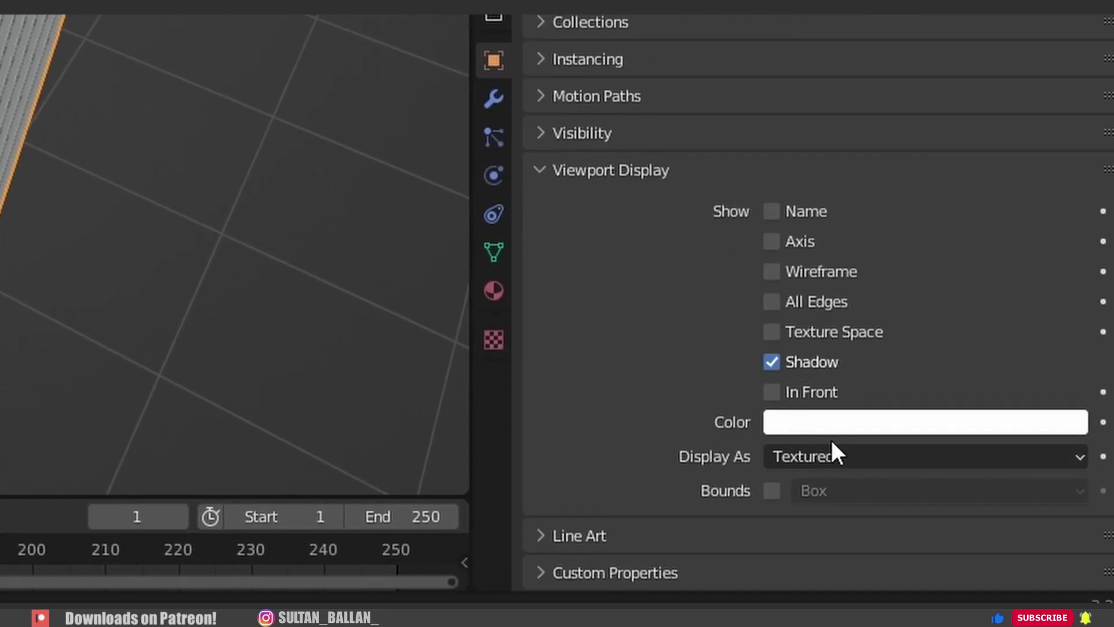
left_click(841, 458)
left_click(824, 393)
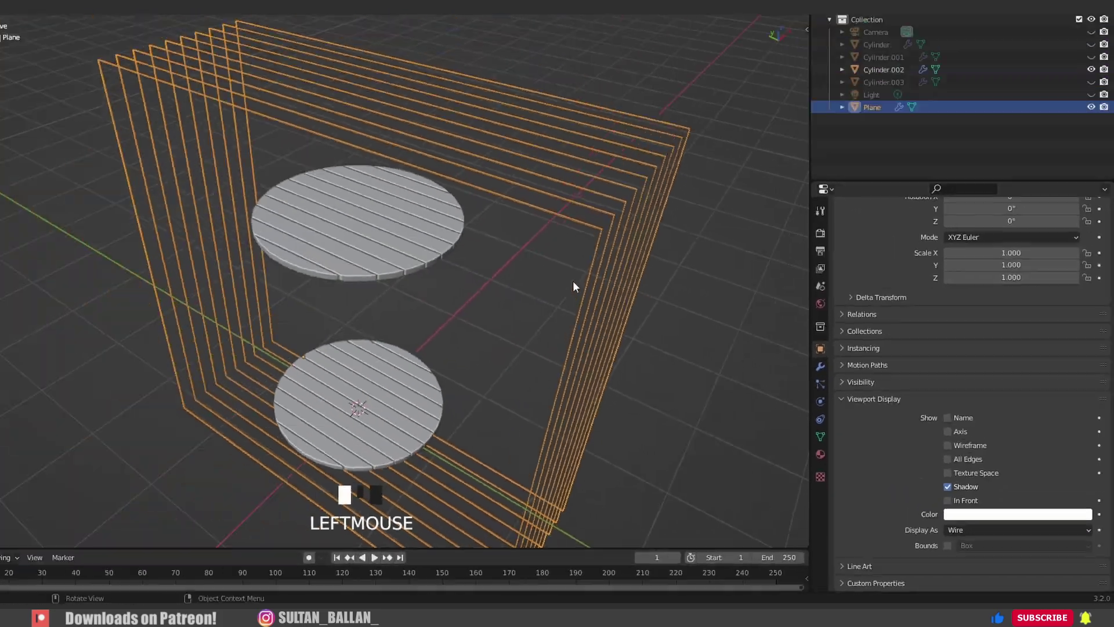
middle_click_drag(572, 286, 414, 296)
scroll(406, 269, "up", 5)
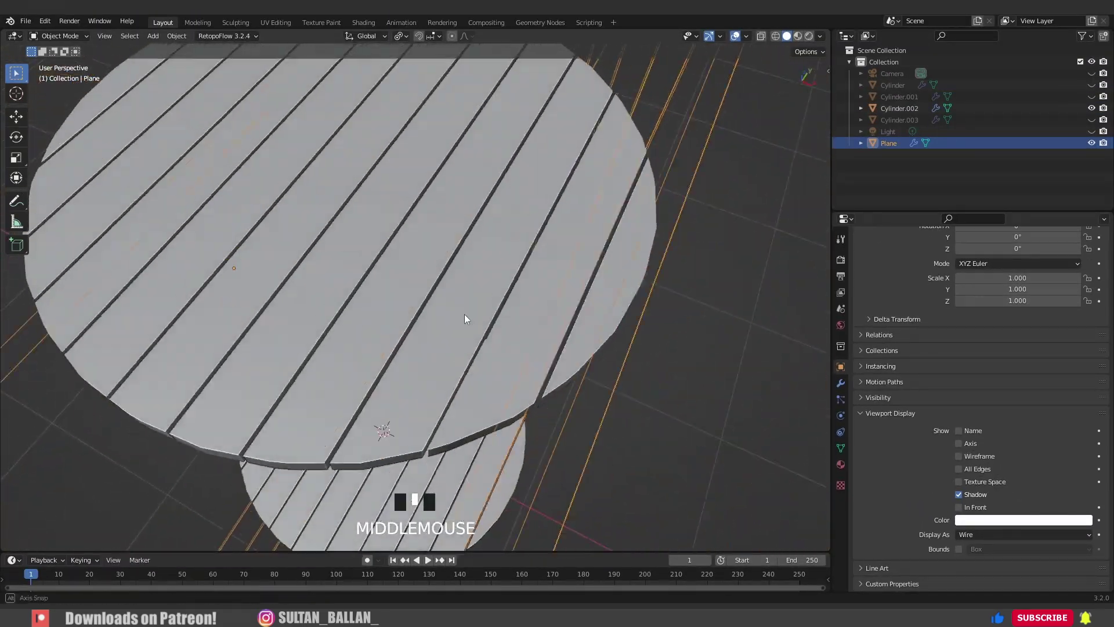
scroll(473, 322, "down", 3)
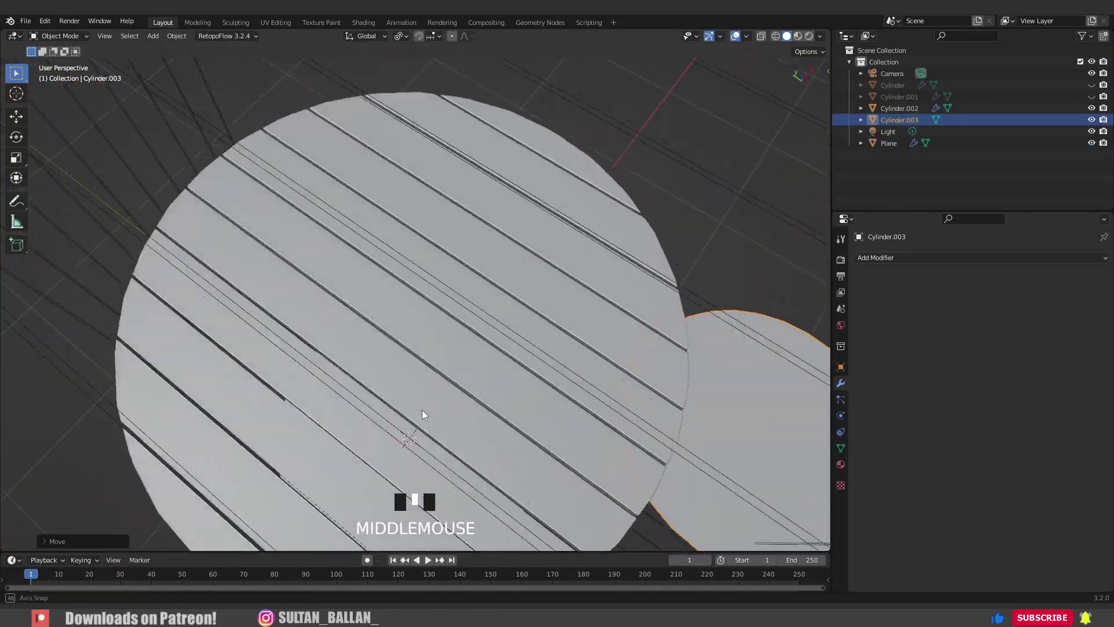
middle_click_drag(423, 410, 634, 433)
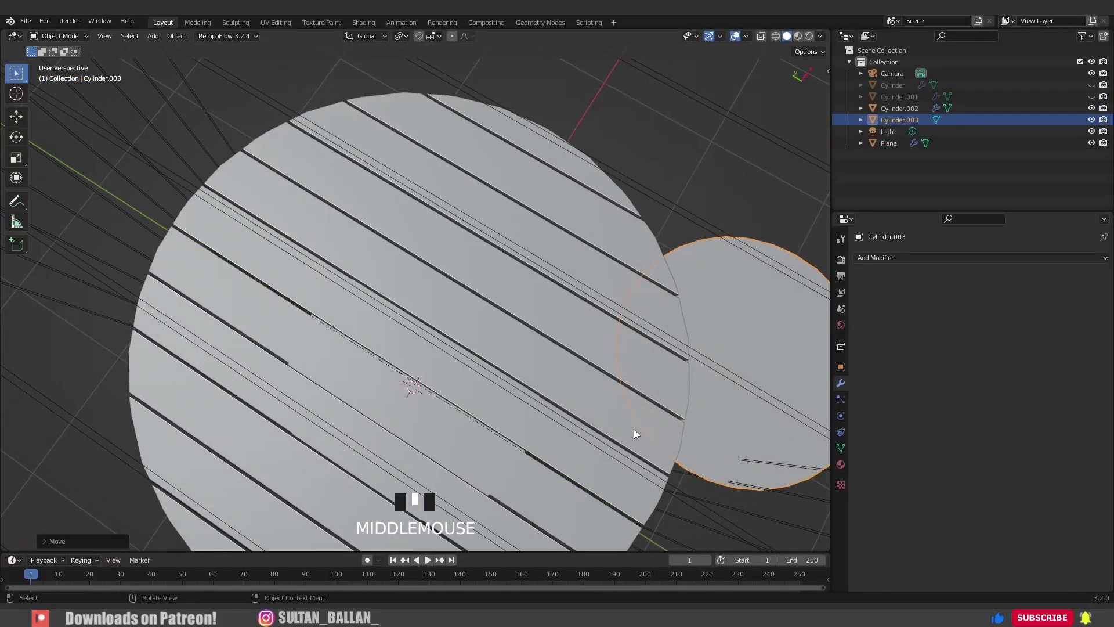
- Undo the last change once and unhide all objects with Alt+H
key("ctrl+z")
middle_click_drag(398, 380, 447, 281)
scroll(466, 307, "down", 4)
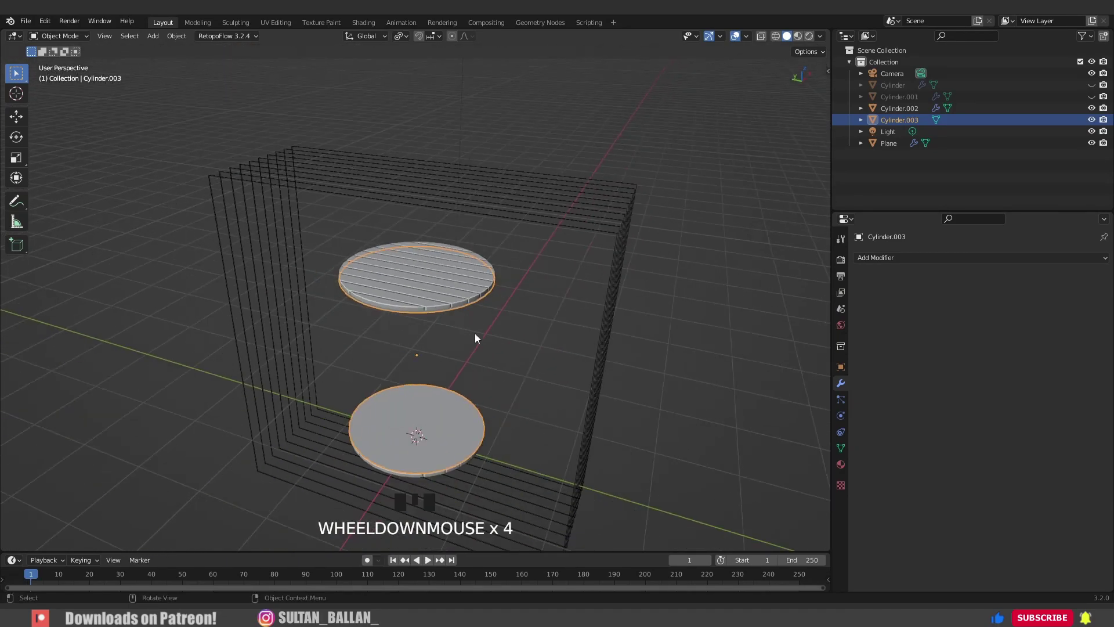
key("alt+h")
scroll(714, 372, "up", 2)
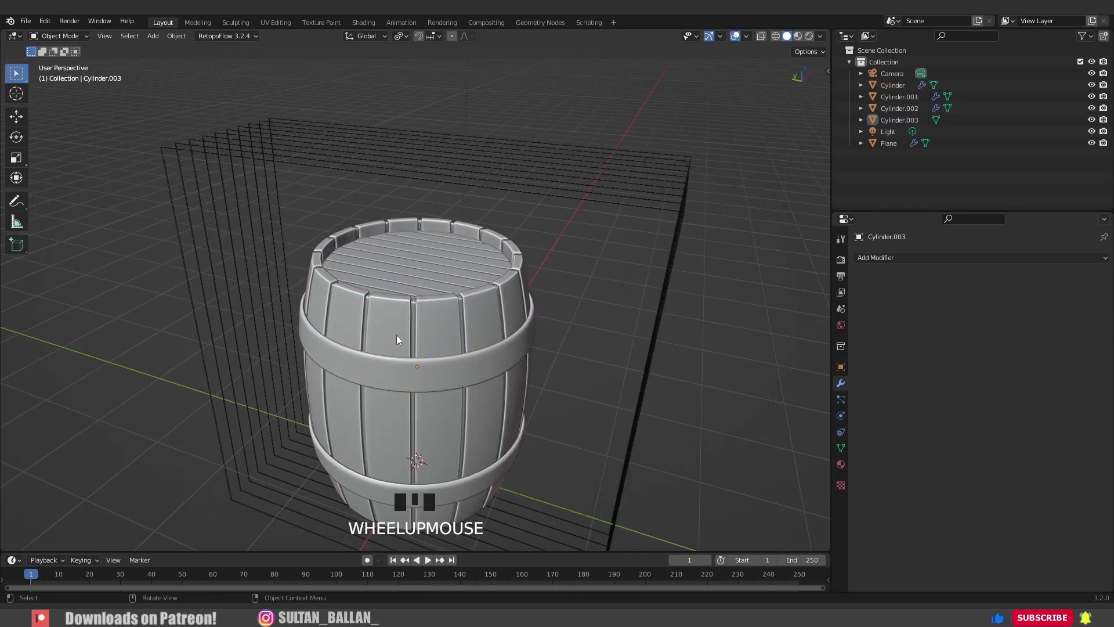
- Apply the Plane's Solidify and Array modifiers
middle_click_drag(395, 335, 445, 225)
left_click(577, 283)
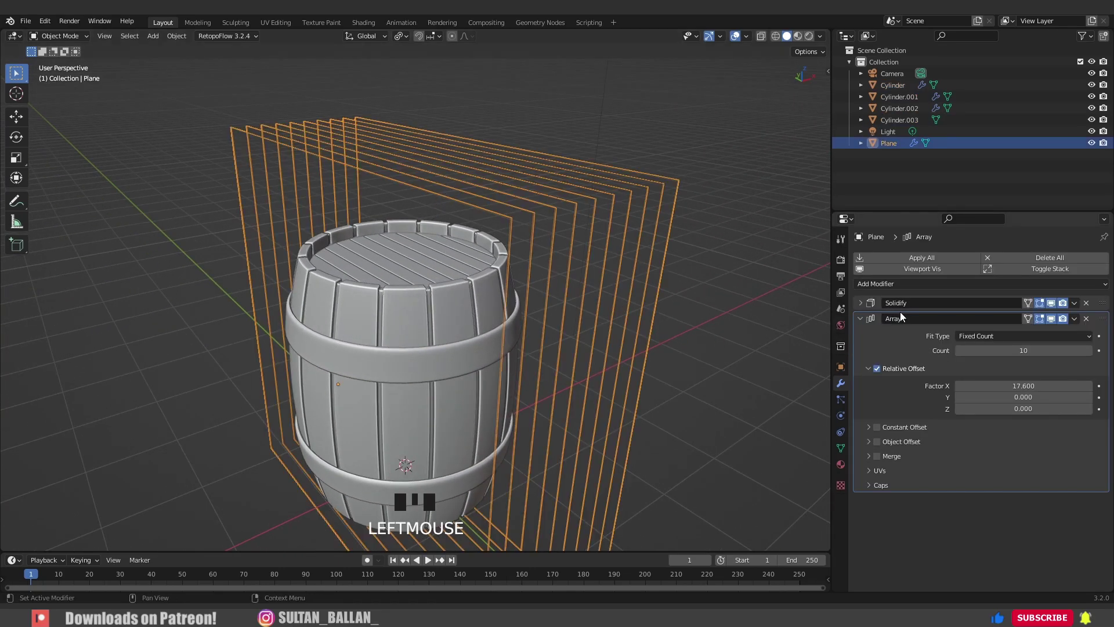
left_click(1074, 304)
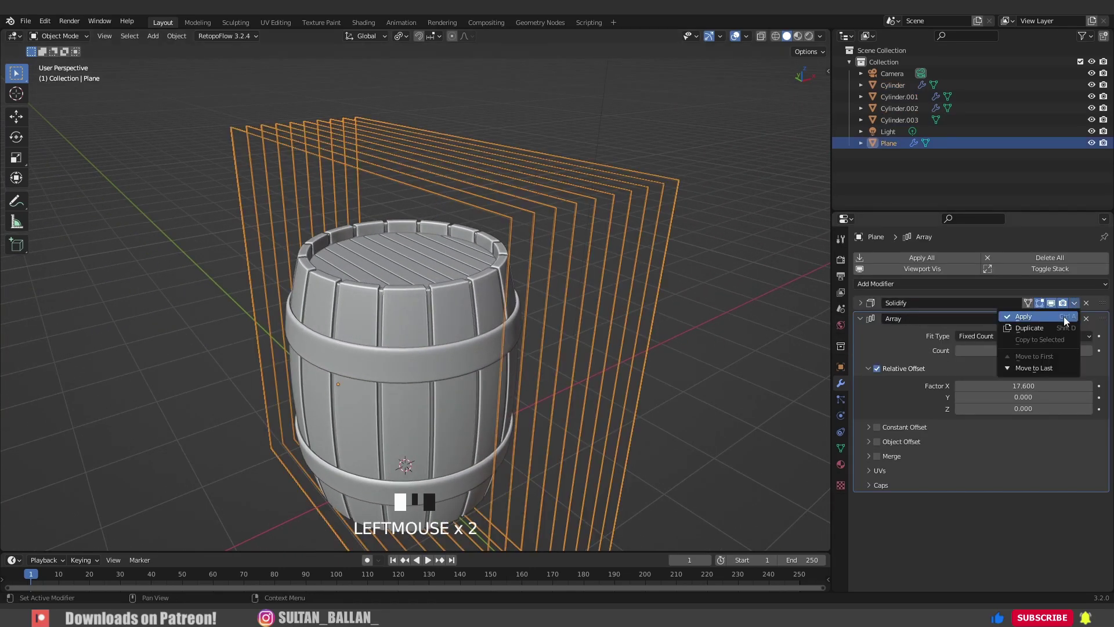
left_click(1063, 315)
left_click(1075, 304)
left_click(1059, 317)
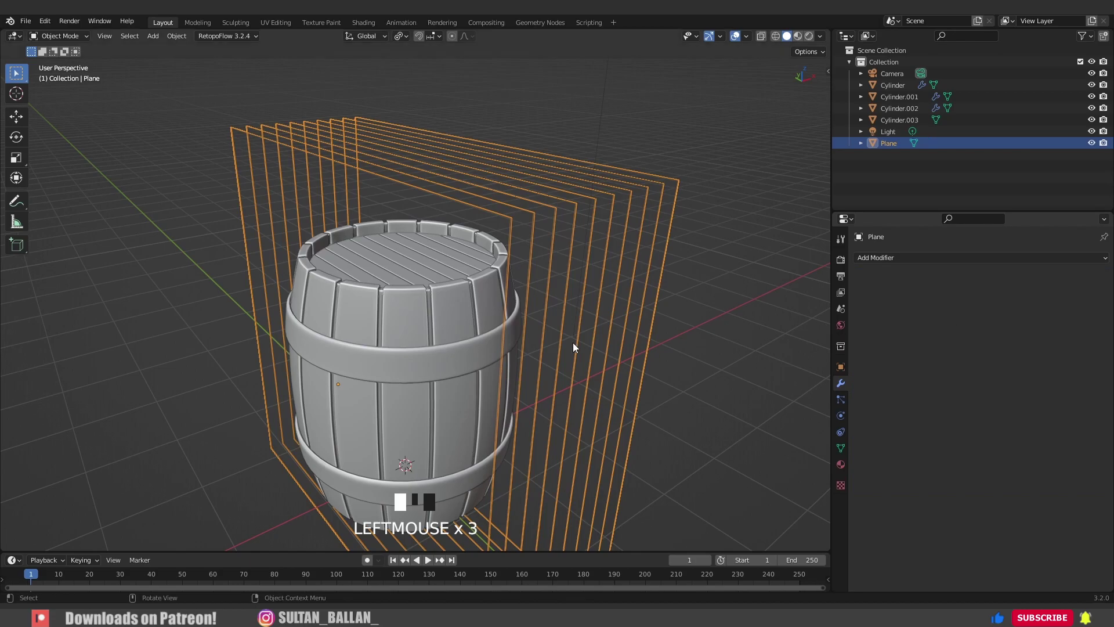
- Apply the lid discs' Boolean cut and select the cutter plane for deletion
middle_click_drag(574, 344, 445, 335)
left_click(410, 256)
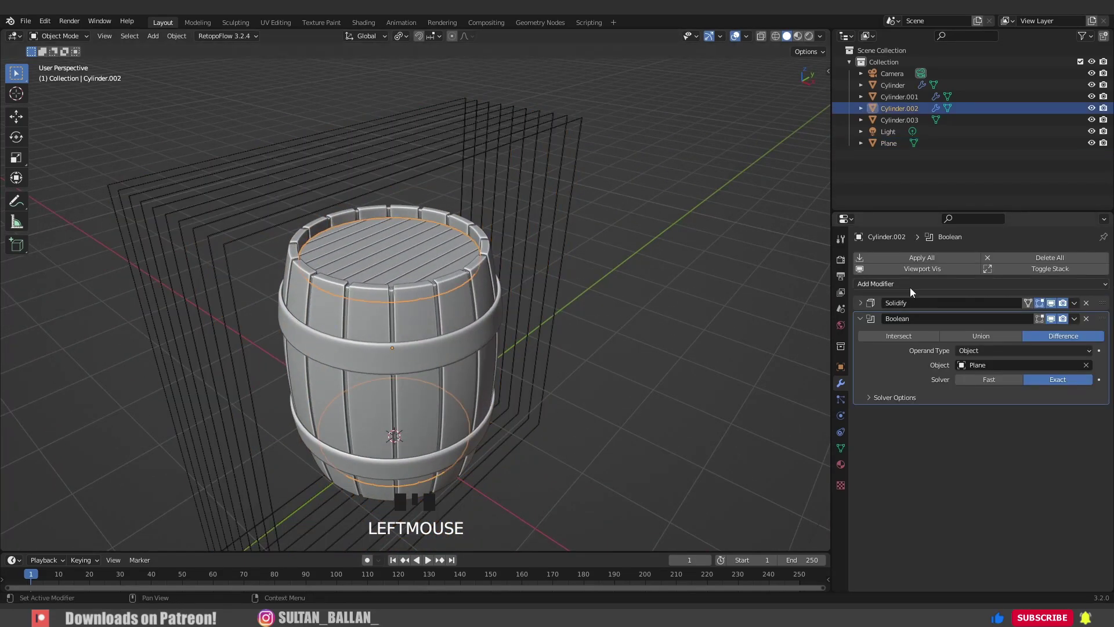
left_click_drag(1078, 319, 1052, 332)
left_click(502, 140)
key("x")
left_click(503, 140)
scroll(481, 217, "up", 5)
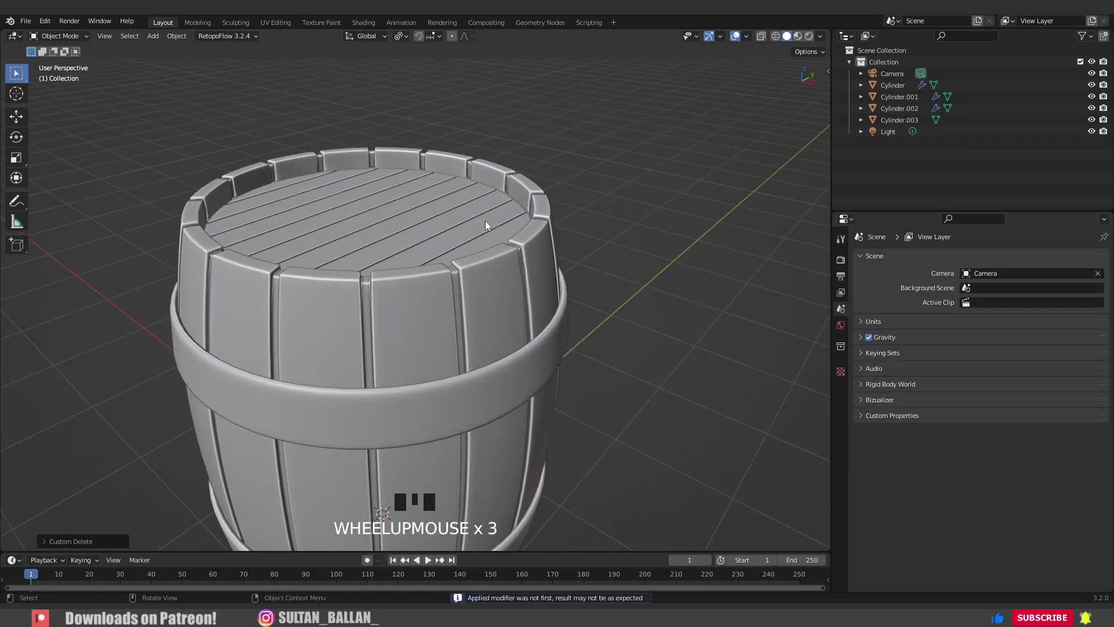
middle_click_drag(472, 210, 532, 267)
scroll(481, 322, "up", 2)
middle_click_drag(481, 322, 494, 401)
scroll(443, 344, "down", 4)
middle_click_drag(443, 343, 375, 250)
scroll(466, 337, "down", 4)
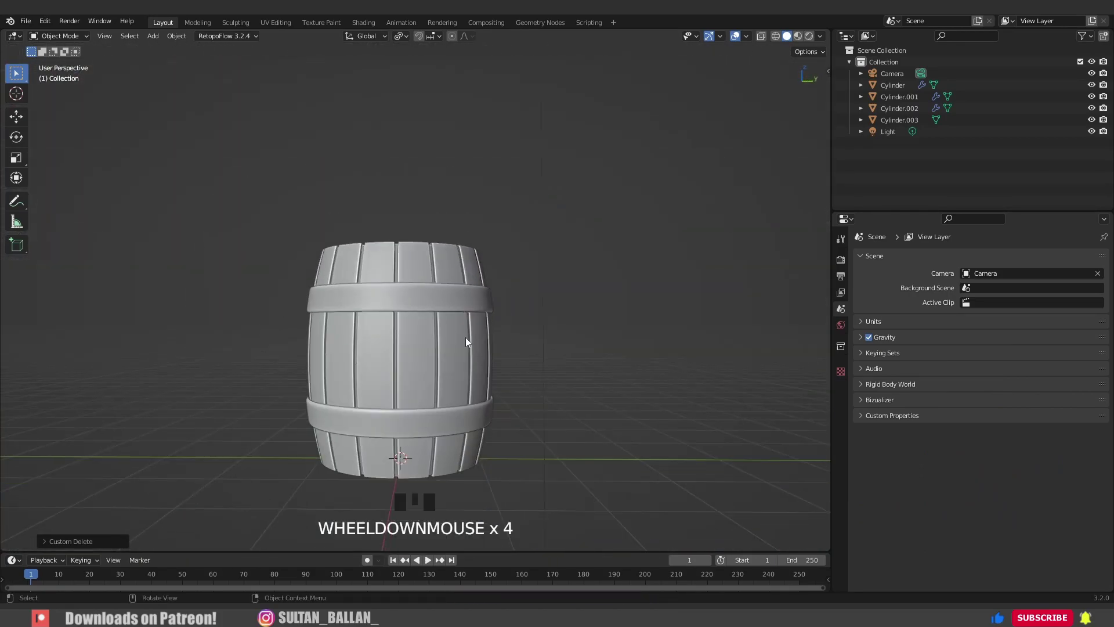
middle_click_drag(466, 336, 489, 269)
left_click(335, 309)
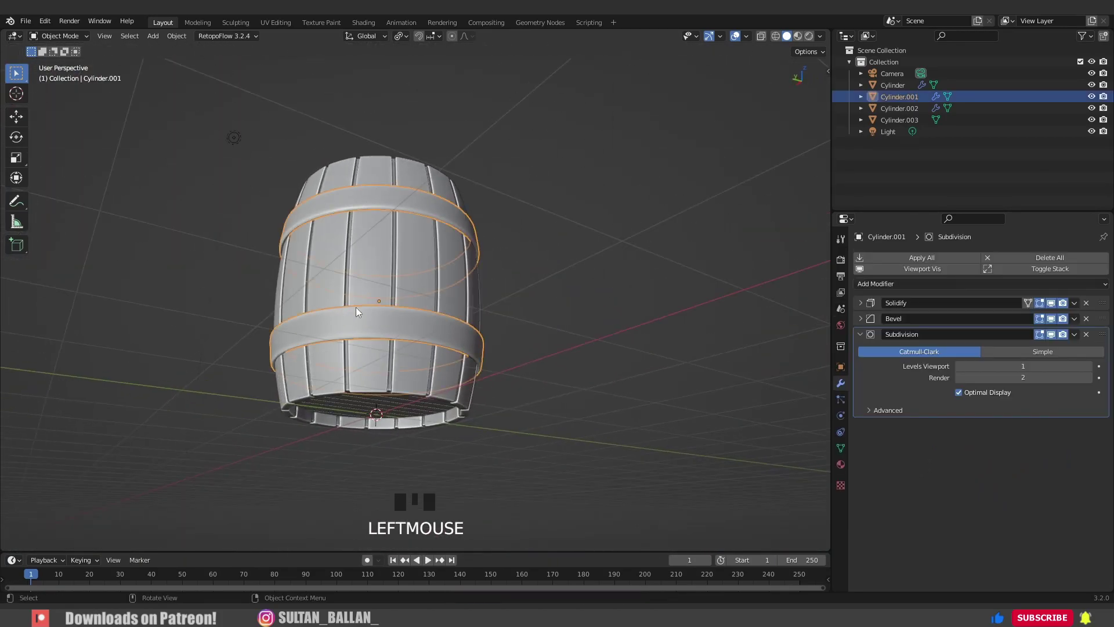
key("KP_Decimal")
left_click(176, 359)
scroll(159, 315, "down", 2)
middle_click_drag(159, 316, 302, 281)
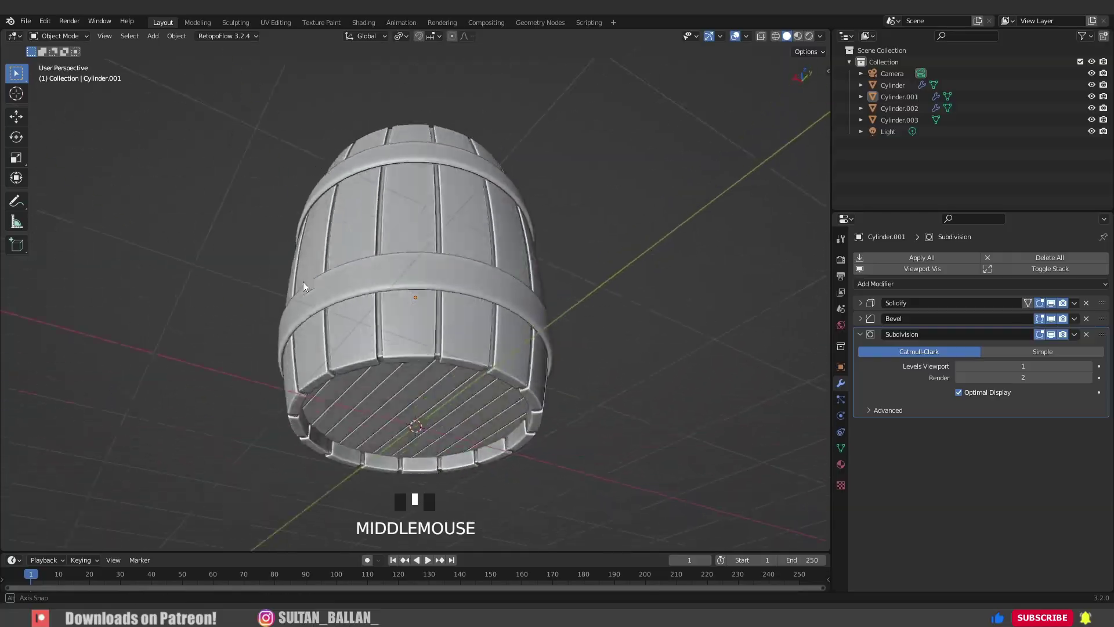